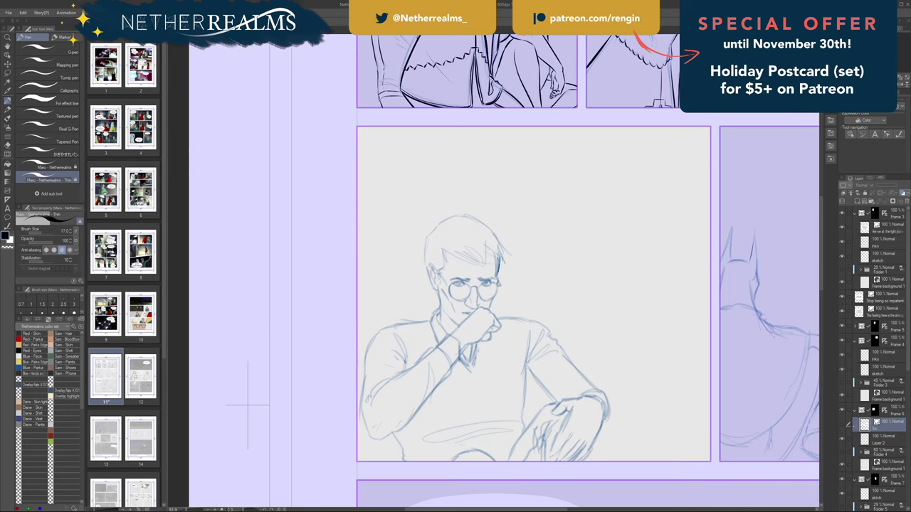
# Rename Layer 2, the man's drawing in Frame 6, as sketch.
pyautogui.click(868, 440)
pyautogui.click(841, 440)
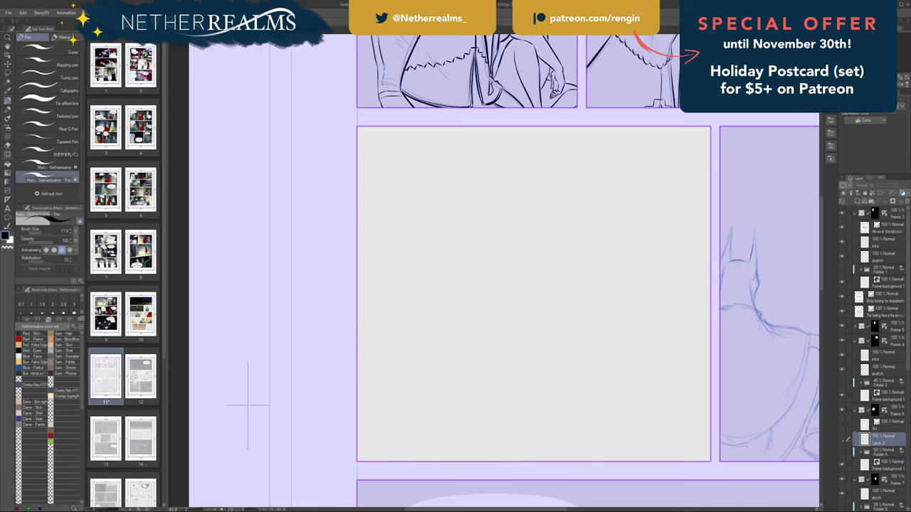
pyautogui.click(842, 441)
pyautogui.doubleClick(879, 440)
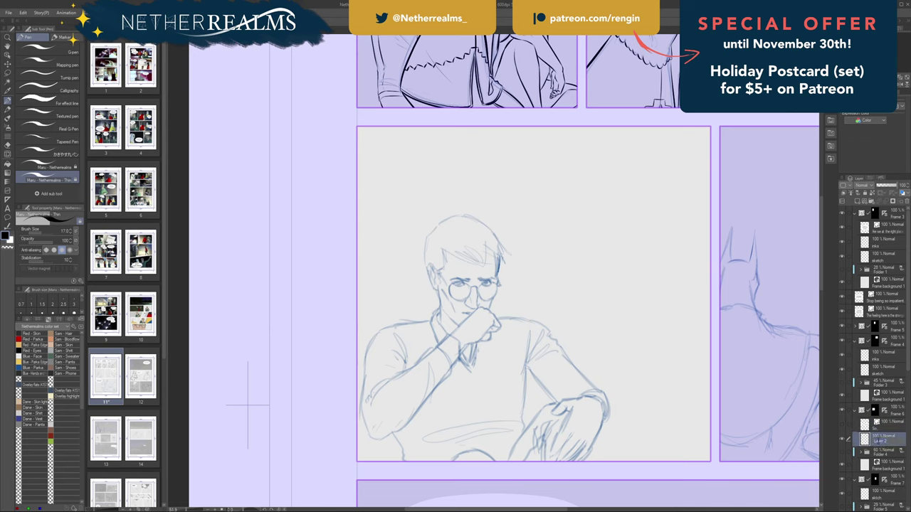
pyautogui.write('sketch')
# Add a new layer above the sketch in Frame 6 and name it ink.
pyautogui.hotkey('ctrl', 'shift', 'n')
pyautogui.doubleClick(877, 440)
pyautogui.write('ink')
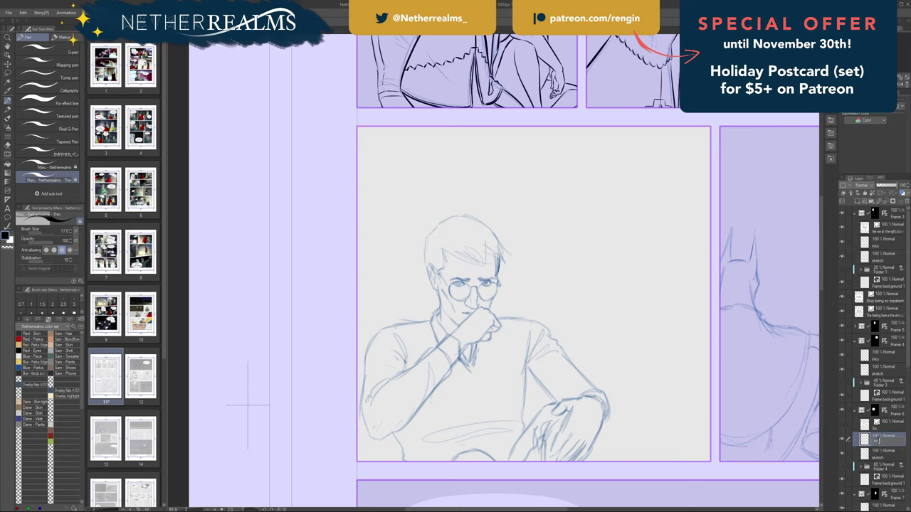
pyautogui.write('s')
pyautogui.press('Return')
# Ink the round lenses of the man's glasses over the sketch, redoing the strokes that miss.
pyautogui.moveTo(449, 286); pyautogui.dragTo(471, 286)
pyautogui.hotkey('ctrl', 'z')
pyautogui.moveTo(471, 286); pyautogui.dragTo(459, 299)
pyautogui.hotkey('ctrl', 'z')
pyautogui.moveTo(450, 291)
pyautogui.mouseDown()
pyautogui.moveTo(465, 300)
pyautogui.moveTo(469, 287)
pyautogui.mouseUp()
pyautogui.hotkey('ctrl', 'z')
pyautogui.moveTo(449, 286)
pyautogui.mouseDown()
pyautogui.moveTo(462, 303)
pyautogui.moveTo(471, 290)
pyautogui.moveTo(460, 302)
pyautogui.mouseUp()
pyautogui.hotkey('ctrl', 'z')
pyautogui.moveTo(470, 294); pyautogui.dragTo(461, 301)
# Ink the bridge and temples of the glasses from the ear to the far side of the face.
pyautogui.moveTo(437, 273)
pyautogui.mouseDown()
pyautogui.moveTo(449, 288)
pyautogui.moveTo(501, 285)
pyautogui.mouseUp()
pyautogui.hotkey('ctrl', 'z')
pyautogui.moveTo(478, 286); pyautogui.dragTo(500, 289)
pyautogui.hotkey('ctrl', 'z')
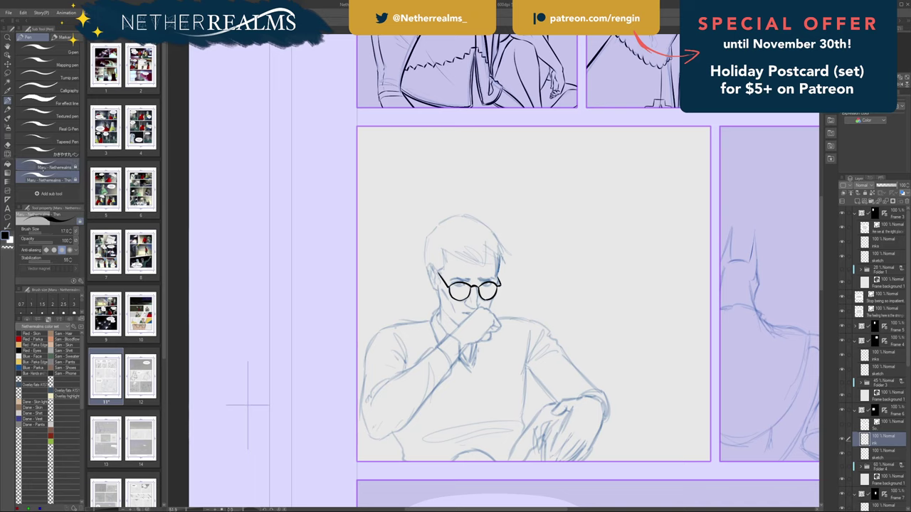
# With the Maru - Netherrealms Thin pen, ink the nose and the far side of the man's face.
pyautogui.click(47, 166)
pyautogui.click(46, 178)
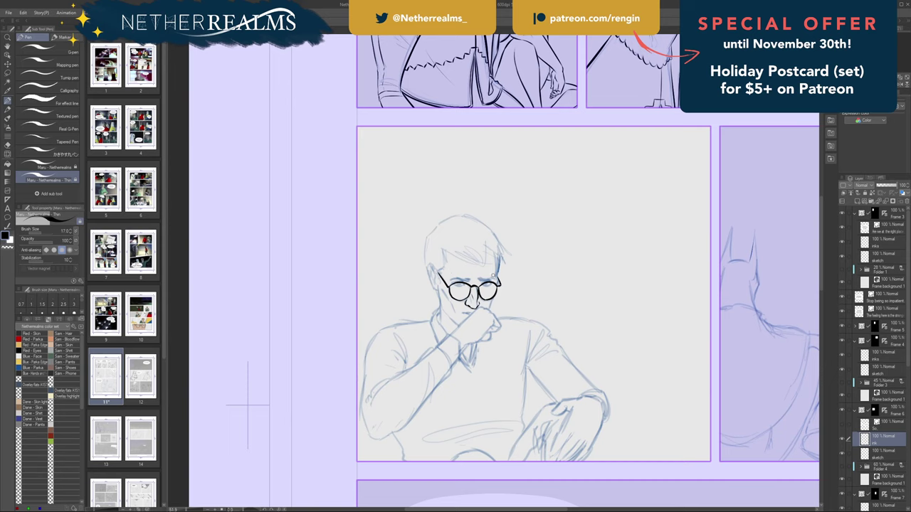
pyautogui.moveTo(496, 257); pyautogui.dragTo(494, 279)
pyautogui.moveTo(437, 272); pyautogui.dragTo(435, 269)
pyautogui.hotkey('ctrl', 'z')
pyautogui.hotkey('ctrl', 'z')
pyautogui.hotkey('ctrl', 'z')
pyautogui.hotkey('ctrl', 'z')
# Ink the man's ear and the jawline running down to the chin.
pyautogui.moveTo(437, 265)
pyautogui.mouseDown()
pyautogui.moveTo(427, 271)
pyautogui.moveTo(434, 287)
pyautogui.mouseUp()
pyautogui.hotkey('ctrl', 'z')
pyautogui.moveTo(436, 283); pyautogui.dragTo(459, 326)
pyautogui.hotkey('ctrl', 'z')
# Ink the mouth, the eyes behind the lenses and the frowning eyebrows.
pyautogui.moveTo(471, 313); pyautogui.dragTo(464, 313)
pyautogui.moveTo(450, 284); pyautogui.dragTo(464, 282)
pyautogui.moveTo(454, 285); pyautogui.dragTo(463, 283)
pyautogui.hotkey('ctrl', 'z')
pyautogui.hotkey('ctrl', 'z')
pyautogui.moveTo(452, 280); pyautogui.dragTo(488, 282)
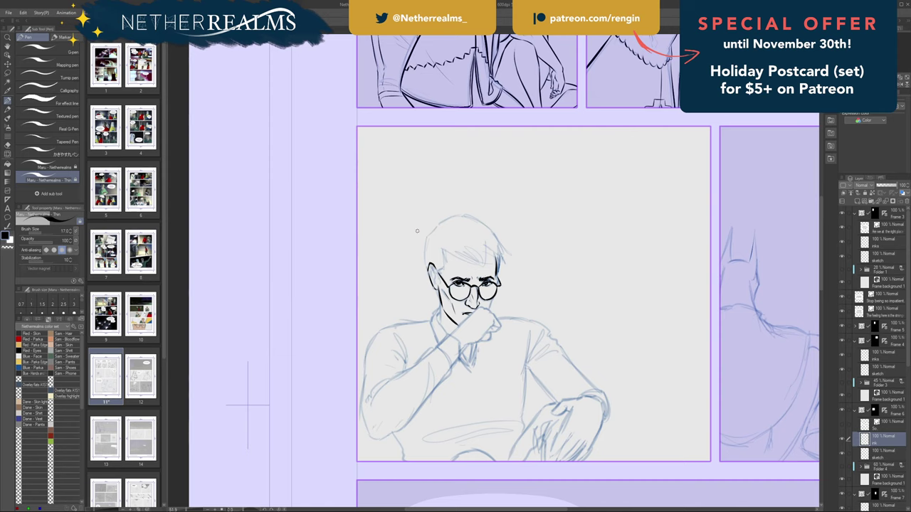
# Ink the outer contour of the hair from the ear over the crown to the far temple.
pyautogui.moveTo(430, 236); pyautogui.dragTo(426, 269)
pyautogui.hotkey('ctrl', 'z')
pyautogui.moveTo(430, 237); pyautogui.dragTo(427, 273)
pyautogui.moveTo(428, 236)
pyautogui.mouseDown()
pyautogui.moveTo(447, 222)
pyautogui.moveTo(434, 231)
pyautogui.moveTo(497, 236)
pyautogui.moveTo(499, 245)
pyautogui.mouseUp()
pyautogui.hotkey('ctrl', 'z')
pyautogui.hotkey('ctrl', 'z')
pyautogui.hotkey('ctrl', 'z')
pyautogui.moveTo(461, 216)
pyautogui.mouseDown()
pyautogui.moveTo(504, 251)
pyautogui.moveTo(497, 273)
pyautogui.mouseUp()
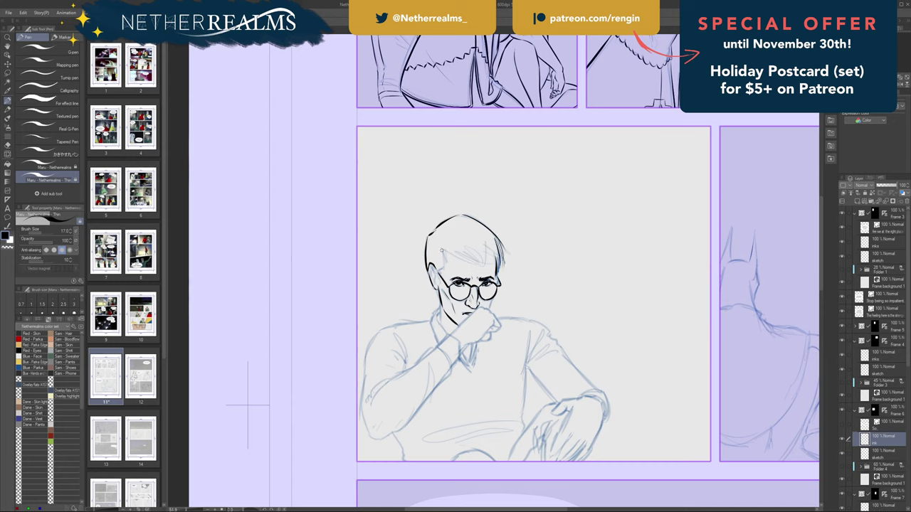
# Ink the hairline, fringe and hair strands across the man's forehead.
pyautogui.moveTo(442, 249)
pyautogui.mouseDown()
pyautogui.moveTo(437, 284)
pyautogui.moveTo(431, 272)
pyautogui.mouseUp()
pyautogui.hotkey('ctrl', 'z')
pyautogui.moveTo(438, 274)
pyautogui.mouseDown()
pyautogui.moveTo(441, 286)
pyautogui.moveTo(456, 250)
pyautogui.moveTo(473, 257)
pyautogui.moveTo(461, 262)
pyautogui.moveTo(466, 268)
pyautogui.moveTo(476, 252)
pyautogui.moveTo(480, 271)
pyautogui.moveTo(494, 265)
pyautogui.mouseUp()
pyautogui.moveTo(492, 246); pyautogui.dragTo(494, 295)
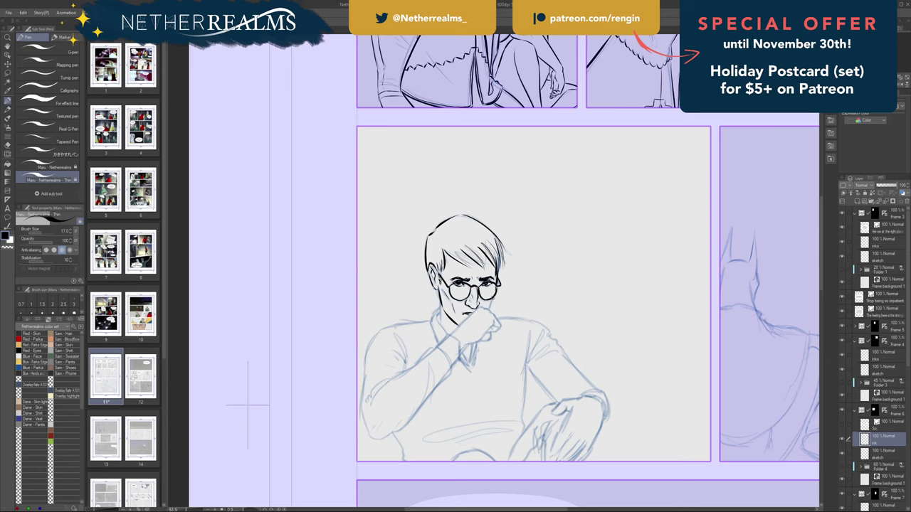
# Ink the far cheek, the neck and the near side of the shirt collar, retrying weak strokes.
pyautogui.moveTo(496, 292); pyautogui.dragTo(488, 309)
pyautogui.hotkey('ctrl', 'z')
pyautogui.moveTo(437, 289); pyautogui.dragTo(440, 322)
pyautogui.hotkey('ctrl', 'z')
pyautogui.moveTo(438, 290); pyautogui.dragTo(439, 321)
pyautogui.hotkey('ctrl', 'z')
pyautogui.moveTo(438, 310)
pyautogui.mouseDown()
pyautogui.moveTo(460, 344)
pyautogui.moveTo(456, 338)
pyautogui.moveTo(454, 368)
pyautogui.mouseUp()
pyautogui.hotkey('ctrl', 'z')
pyautogui.hotkey('ctrl', 'z')
pyautogui.hotkey('ctrl', 'z')
# Ink the fist held against the mouth, its wrist and cuff, and the small cough marks.
pyautogui.moveTo(447, 336); pyautogui.dragTo(437, 347)
pyautogui.hotkey('ctrl', 'z')
pyautogui.moveTo(495, 305); pyautogui.dragTo(498, 309)
pyautogui.moveTo(474, 313); pyautogui.dragTo(459, 328)
pyautogui.hotkey('ctrl', 'z')
pyautogui.moveTo(475, 312)
pyautogui.mouseDown()
pyautogui.moveTo(450, 335)
pyautogui.moveTo(486, 305)
pyautogui.moveTo(498, 312)
pyautogui.mouseUp()
pyautogui.hotkey('ctrl', 'z')
pyautogui.hotkey('ctrl', 'z')
pyautogui.hotkey('ctrl', 'z')
pyautogui.hotkey('ctrl', 'z')
pyautogui.hotkey('ctrl', 'z')
pyautogui.hotkey('ctrl', 'z')
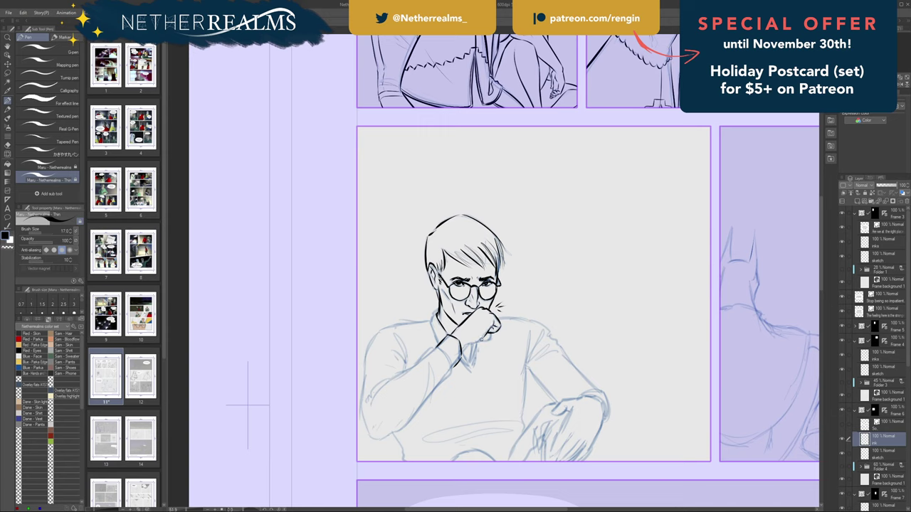
# Ink the shirt collar and the sweater's V-neck opening beneath the fist.
pyautogui.moveTo(482, 336); pyautogui.dragTo(473, 341)
pyautogui.moveTo(500, 282)
pyautogui.mouseDown()
pyautogui.moveTo(525, 240)
pyautogui.moveTo(560, 246)
pyautogui.mouseUp()
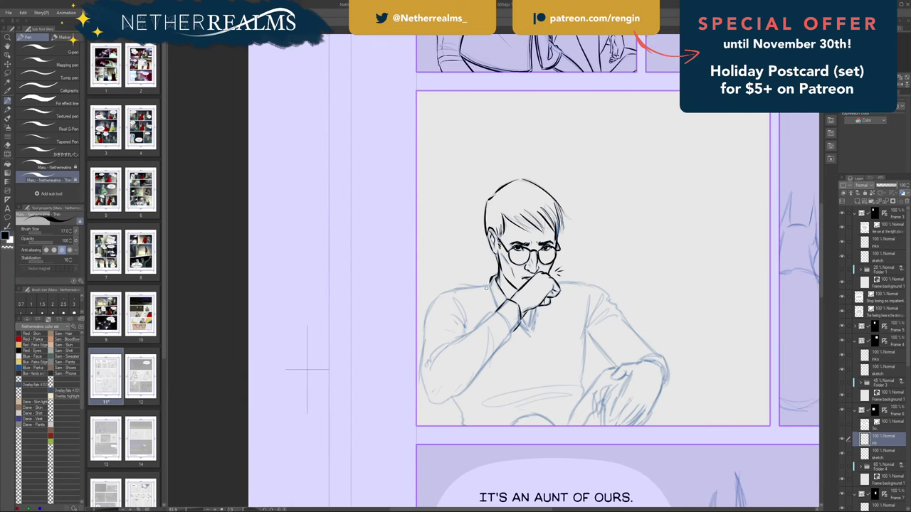
pyautogui.moveTo(489, 282); pyautogui.dragTo(496, 309)
pyautogui.hotkey('ctrl', 'z')
pyautogui.moveTo(543, 235); pyautogui.dragTo(511, 207)
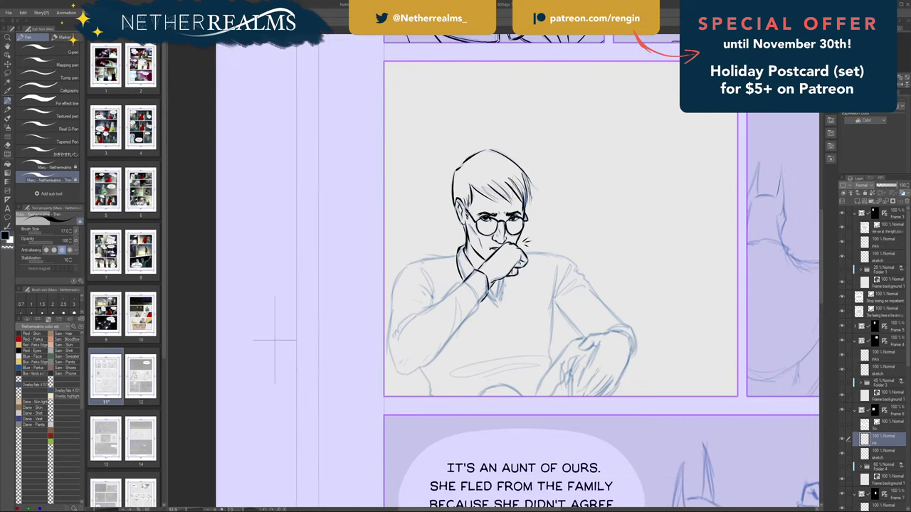
pyautogui.moveTo(490, 290)
pyautogui.mouseDown()
pyautogui.moveTo(500, 310)
pyautogui.moveTo(510, 278)
pyautogui.moveTo(498, 288)
pyautogui.moveTo(496, 300)
pyautogui.moveTo(505, 284)
pyautogui.moveTo(500, 310)
pyautogui.mouseUp()
pyautogui.hotkey('ctrl', 'z')
# Ink the shoulder and outer sleeve of the raised arm down to the elbow.
pyautogui.moveTo(456, 254)
pyautogui.mouseDown()
pyautogui.moveTo(412, 262)
pyautogui.moveTo(419, 260)
pyautogui.moveTo(396, 285)
pyautogui.moveTo(400, 273)
pyautogui.moveTo(397, 371)
pyautogui.mouseUp()
pyautogui.hotkey('ctrl', 'z')
pyautogui.moveTo(391, 316); pyautogui.dragTo(391, 356)
pyautogui.hotkey('ctrl', 'z')
pyautogui.moveTo(391, 316)
pyautogui.mouseDown()
pyautogui.moveTo(396, 372)
pyautogui.moveTo(408, 376)
pyautogui.mouseUp()
pyautogui.hotkey('ctrl', 'z')
pyautogui.hotkey('ctrl', 'z')
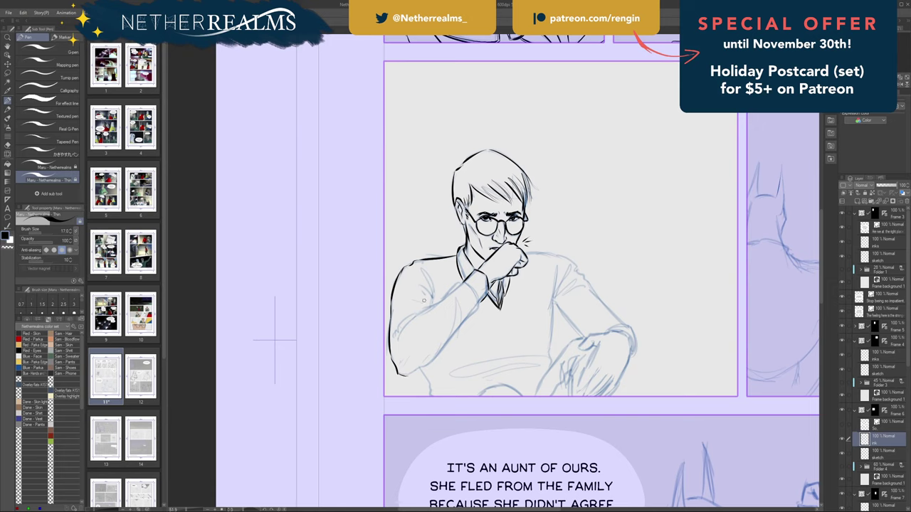
# Ink the forearm of the raised arm from the cuff to the elbow, with the inner elbow crease.
pyautogui.moveTo(418, 314); pyautogui.dragTo(400, 344)
pyautogui.moveTo(398, 343); pyautogui.dragTo(400, 330)
pyautogui.moveTo(416, 314); pyautogui.dragTo(396, 336)
pyautogui.moveTo(464, 280)
pyautogui.mouseDown()
pyautogui.moveTo(426, 311)
pyautogui.moveTo(449, 336)
pyautogui.mouseUp()
pyautogui.moveTo(461, 282)
pyautogui.mouseDown()
pyautogui.moveTo(480, 299)
pyautogui.moveTo(476, 293)
pyautogui.moveTo(478, 310)
pyautogui.moveTo(404, 376)
pyautogui.mouseUp()
pyautogui.hotkey('ctrl', 'z')
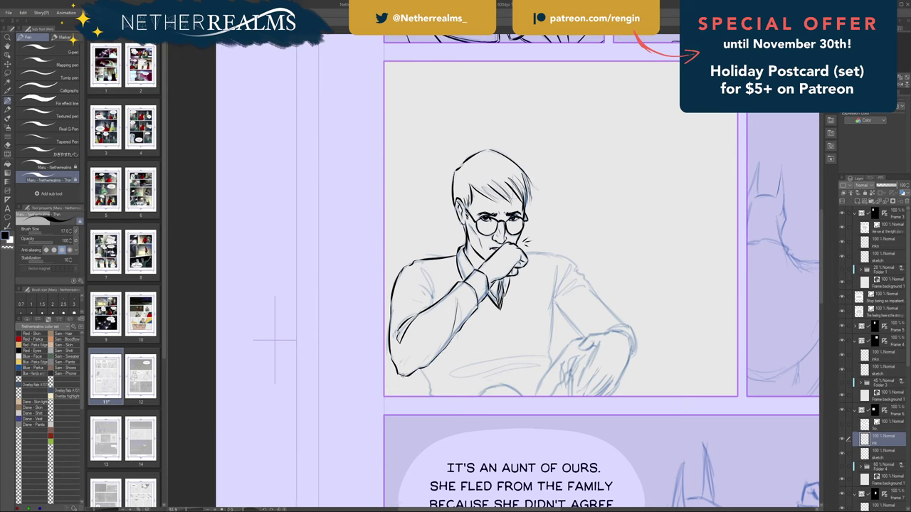
# Add fold lines to the raised arm's sleeve near the shoulder and elbow.
pyautogui.moveTo(275, 340); pyautogui.dragTo(226, 333)
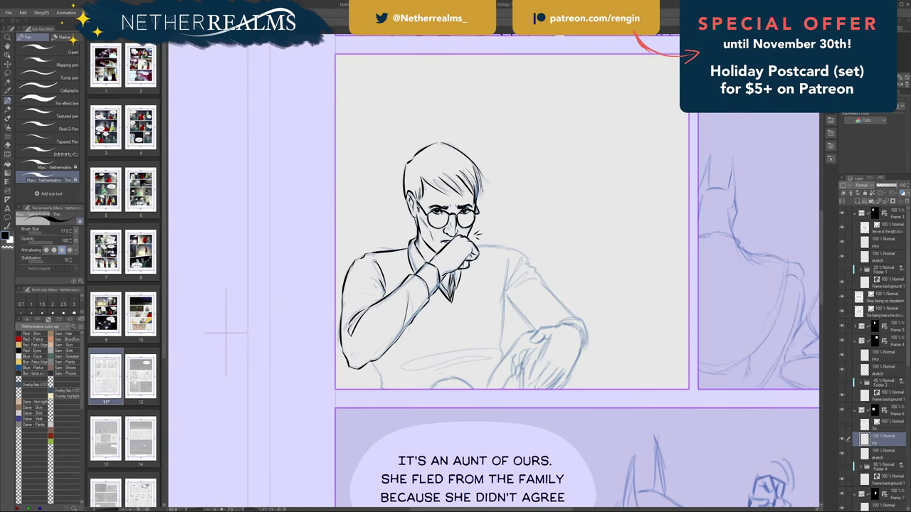
pyautogui.moveTo(364, 264)
pyautogui.mouseDown()
pyautogui.moveTo(376, 275)
pyautogui.moveTo(354, 297)
pyautogui.mouseUp()
pyautogui.moveTo(363, 342)
pyautogui.mouseDown()
pyautogui.moveTo(354, 365)
pyautogui.moveTo(390, 323)
pyautogui.moveTo(371, 350)
pyautogui.mouseUp()
# Ink the other shoulder, the armpit folds and the side of the sweater's torso.
pyautogui.moveTo(371, 386); pyautogui.dragTo(318, 417)
pyautogui.moveTo(427, 356); pyautogui.dragTo(362, 361)
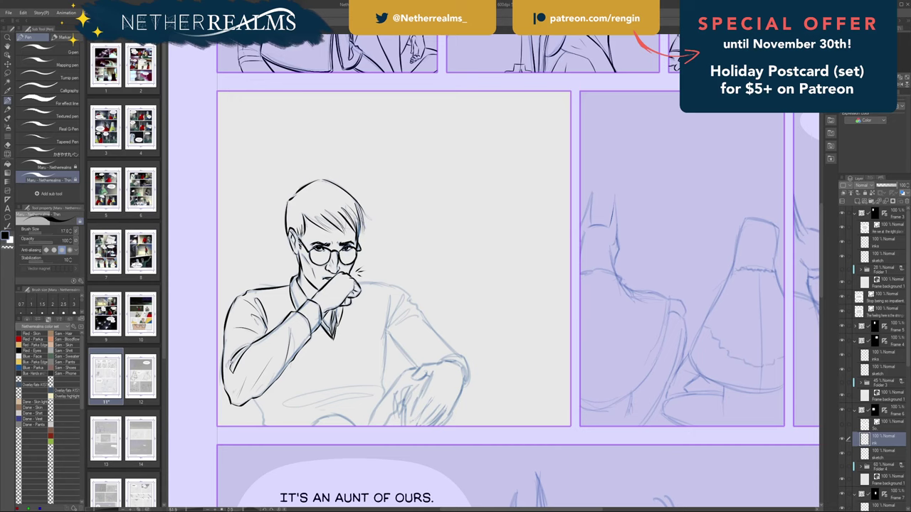
pyautogui.moveTo(355, 281); pyautogui.dragTo(409, 294)
pyautogui.hotkey('ctrl', 'z')
pyautogui.moveTo(386, 328); pyautogui.dragTo(392, 295)
pyautogui.moveTo(388, 330); pyautogui.dragTo(403, 297)
pyautogui.moveTo(388, 331)
pyautogui.mouseDown()
pyautogui.moveTo(408, 317)
pyautogui.moveTo(397, 324)
pyautogui.moveTo(385, 382)
pyautogui.mouseUp()
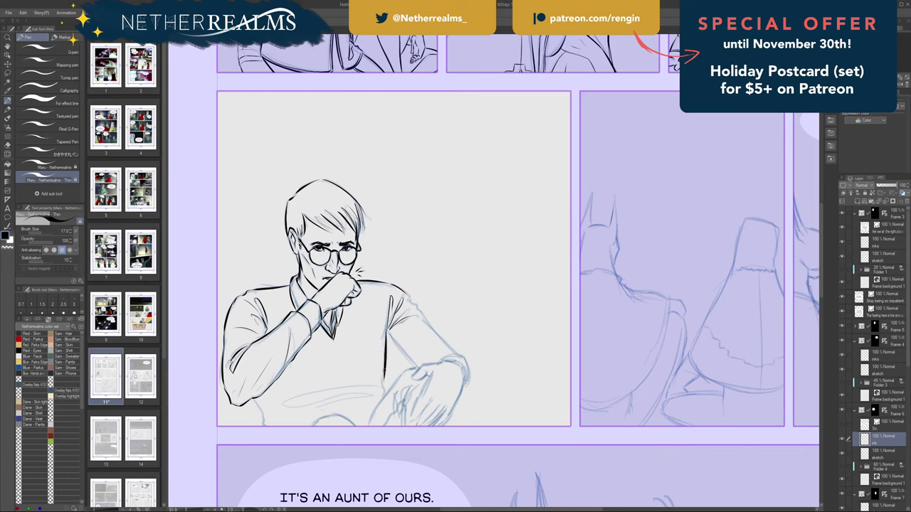
pyautogui.hotkey('ctrl', 'z')
pyautogui.moveTo(386, 337)
pyautogui.mouseDown()
pyautogui.moveTo(382, 392)
pyautogui.moveTo(384, 371)
pyautogui.moveTo(384, 395)
pyautogui.mouseUp()
# Ink the near side of the waist and the sweater folds across the belly.
pyautogui.moveTo(278, 291); pyautogui.dragTo(425, 233)
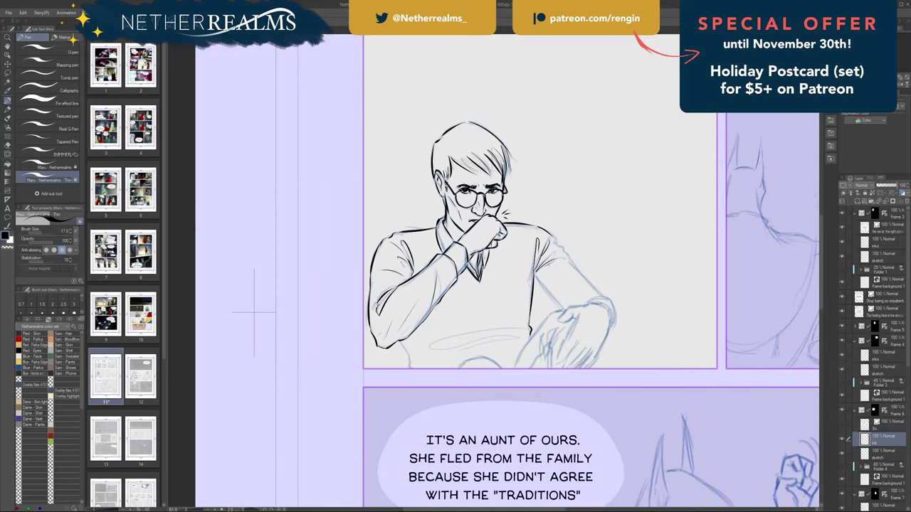
pyautogui.moveTo(400, 342); pyautogui.dragTo(409, 368)
pyautogui.hotkey('ctrl', 'z')
pyautogui.moveTo(515, 329)
pyautogui.mouseDown()
pyautogui.moveTo(432, 344)
pyautogui.moveTo(513, 342)
pyautogui.moveTo(479, 348)
pyautogui.mouseUp()
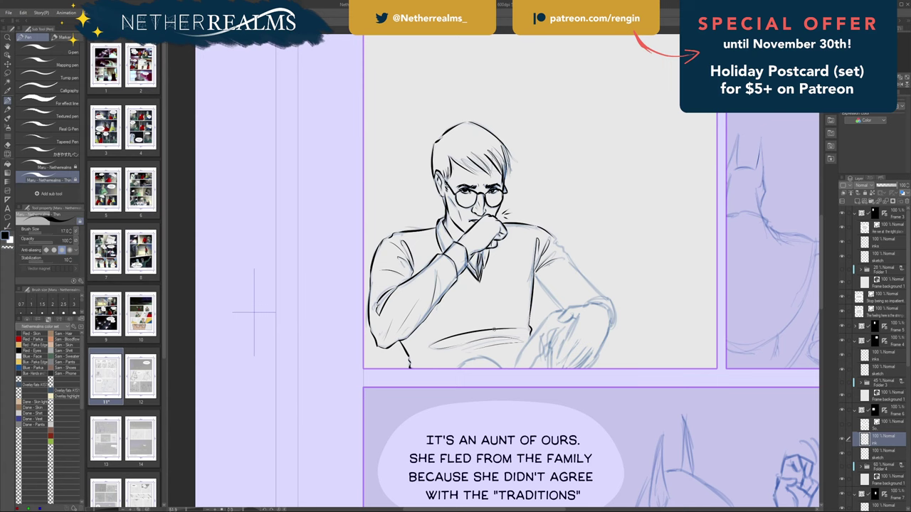
# Ink the outer and inner contours of the resting arm down to the wrist.
pyautogui.moveTo(253, 311); pyautogui.dragTo(182, 361)
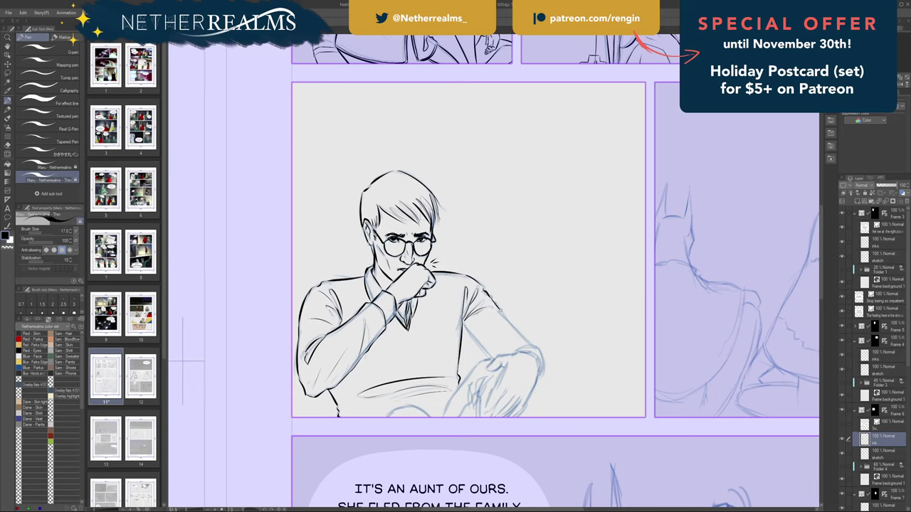
pyautogui.moveTo(501, 314); pyautogui.dragTo(535, 349)
pyautogui.moveTo(470, 336)
pyautogui.mouseDown()
pyautogui.moveTo(528, 345)
pyautogui.moveTo(540, 354)
pyautogui.moveTo(540, 379)
pyautogui.mouseUp()
pyautogui.hotkey('ctrl', 'z')
# Ink the raised knee under the resting hand and the curved lap line at the panel's lower edge.
pyautogui.moveTo(543, 313); pyautogui.dragTo(629, 252)
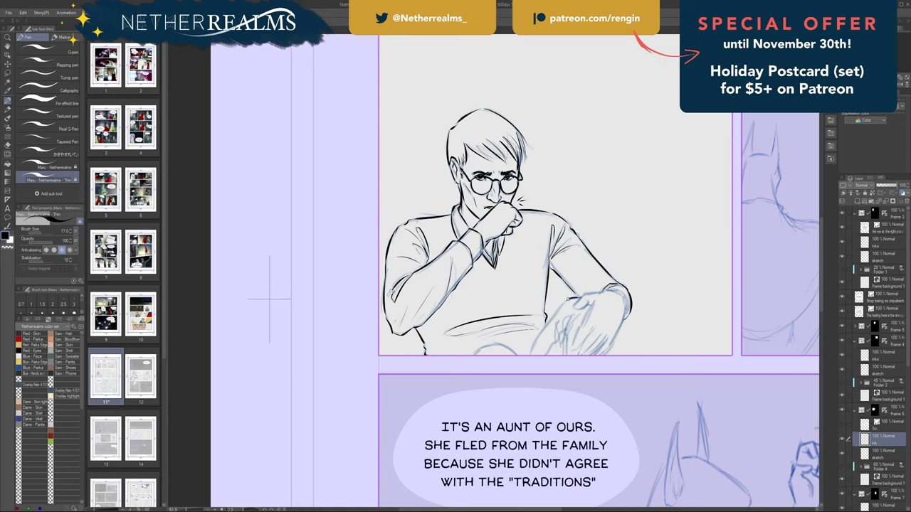
pyautogui.moveTo(568, 297); pyautogui.dragTo(523, 376)
pyautogui.hotkey('ctrl', 'z')
pyautogui.moveTo(487, 346)
pyautogui.mouseDown()
pyautogui.moveTo(473, 355)
pyautogui.moveTo(485, 348)
pyautogui.moveTo(523, 365)
pyautogui.mouseUp()
# Ink the sleeve cuff of the resting arm and undo the accidental shift of the sketch.
pyautogui.moveTo(269, 299); pyautogui.dragTo(200, 326)
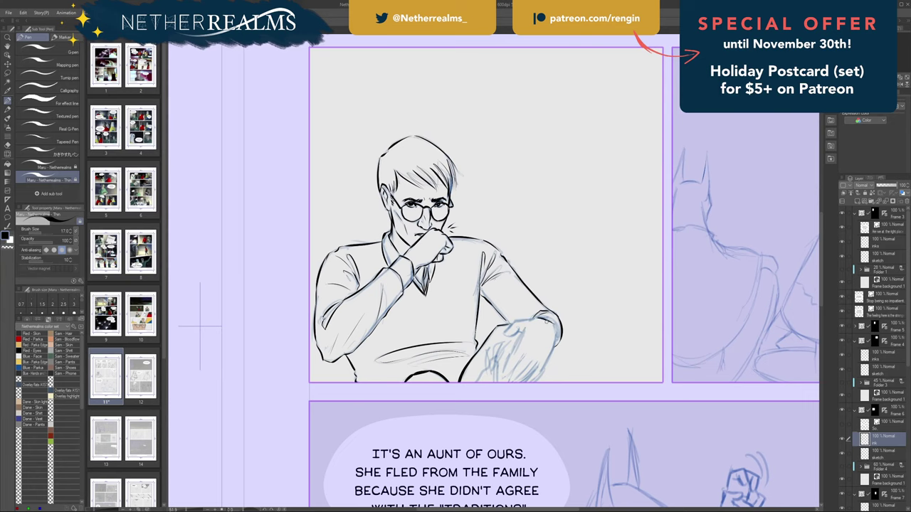
pyautogui.moveTo(537, 324)
pyautogui.mouseDown()
pyautogui.moveTo(554, 316)
pyautogui.moveTo(551, 337)
pyautogui.moveTo(558, 327)
pyautogui.mouseUp()
pyautogui.hotkey('ctrl', 'z')
pyautogui.hotkey('ctrl', 'z')
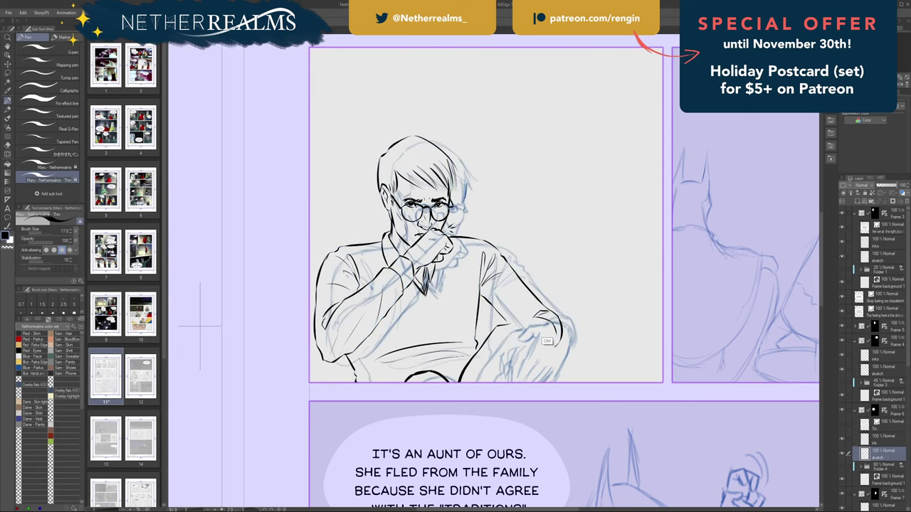
pyautogui.hotkey('ctrl', 'z')
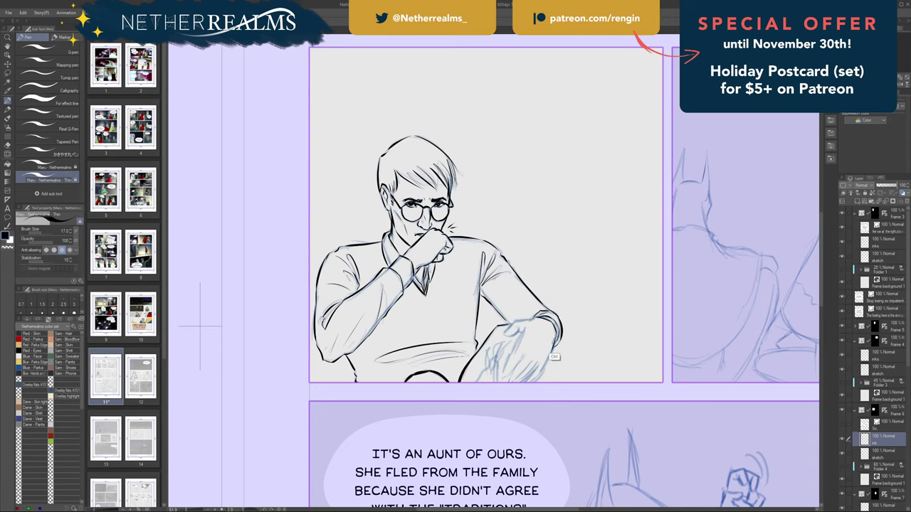
# Ink the back of the resting hand, its thumb and the outer finger.
pyautogui.moveTo(554, 348); pyautogui.dragTo(540, 374)
pyautogui.moveTo(538, 316); pyautogui.dragTo(518, 321)
pyautogui.moveTo(518, 342); pyautogui.dragTo(508, 356)
pyautogui.hotkey('ctrl', 'z')
pyautogui.hotkey('ctrl', 'z')
pyautogui.moveTo(532, 360); pyautogui.dragTo(519, 377)
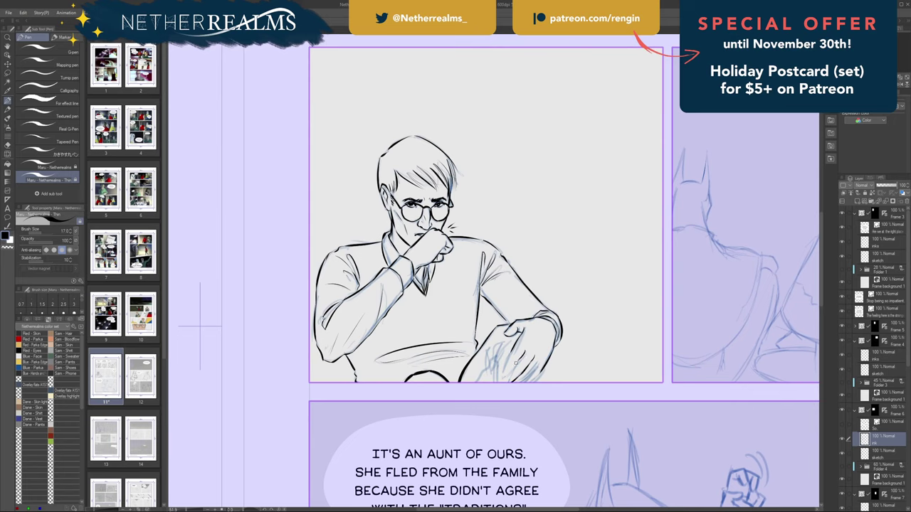
# Ink the remaining fingers of the resting hand hanging over the knee on the ink layer.
pyautogui.moveTo(512, 347); pyautogui.dragTo(505, 364)
pyautogui.moveTo(504, 379); pyautogui.dragTo(503, 370)
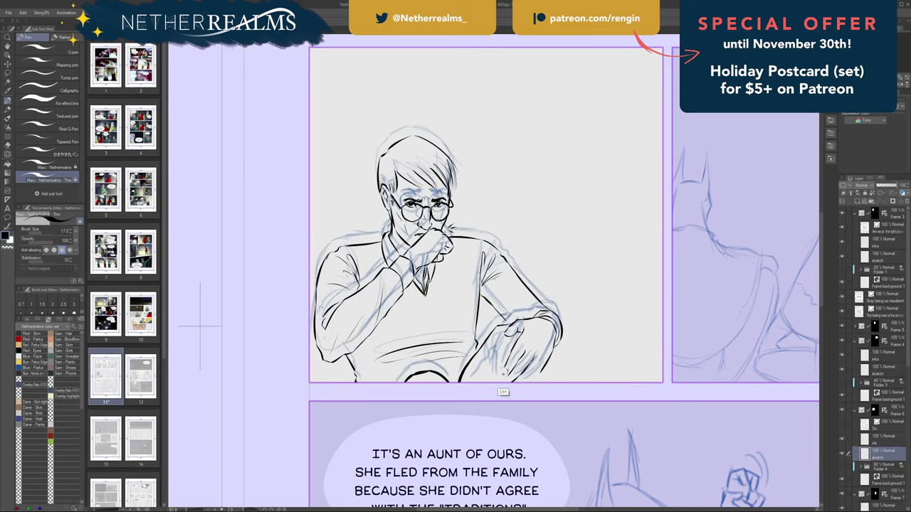
pyautogui.hotkey('alt', ']')
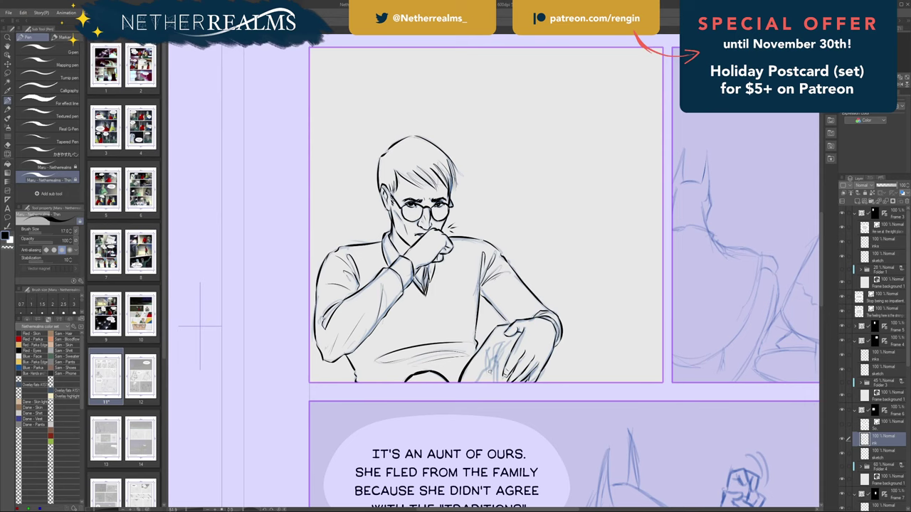
pyautogui.moveTo(502, 342)
pyautogui.mouseDown()
pyautogui.moveTo(474, 384)
pyautogui.moveTo(496, 364)
pyautogui.moveTo(503, 382)
pyautogui.mouseUp()
pyautogui.moveTo(492, 352)
pyautogui.mouseDown()
pyautogui.moveTo(485, 375)
pyautogui.moveTo(483, 364)
pyautogui.moveTo(497, 358)
pyautogui.moveTo(493, 383)
pyautogui.mouseUp()
# Show the speech balloon layer of Frame 6 over the inked figure.
pyautogui.scroll(-2, 336, 363)
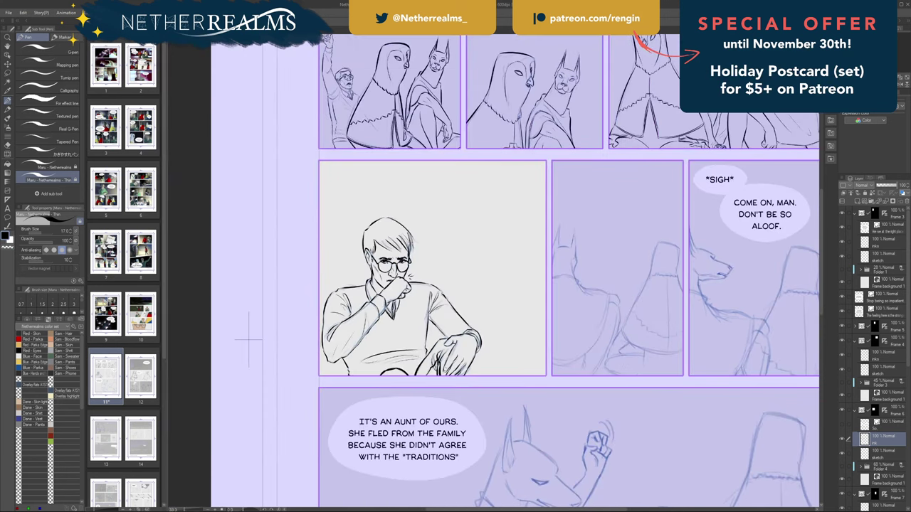
pyautogui.moveTo(410, 276); pyautogui.dragTo(324, 277)
pyautogui.click(842, 425)
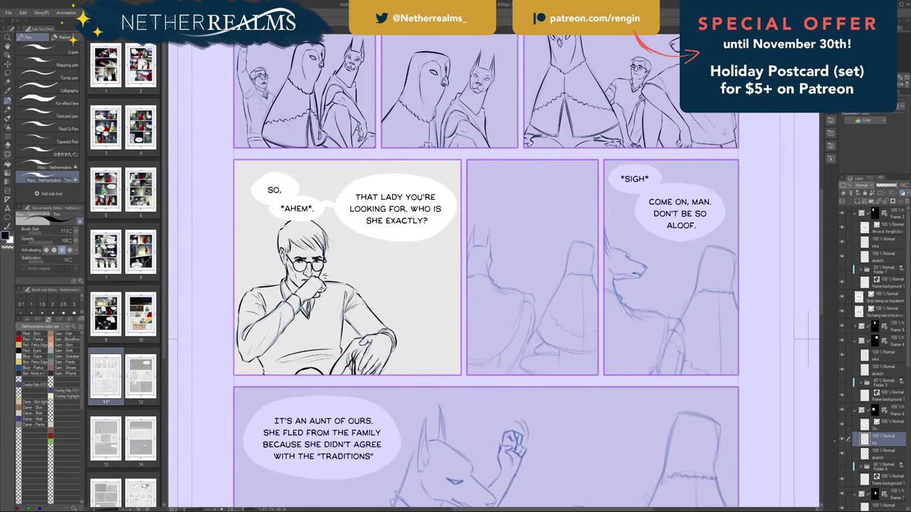
pyautogui.moveTo(498, 270); pyautogui.dragTo(437, 275)
# Collapse the Frame 6 folder and save the page.
pyautogui.click(855, 411)
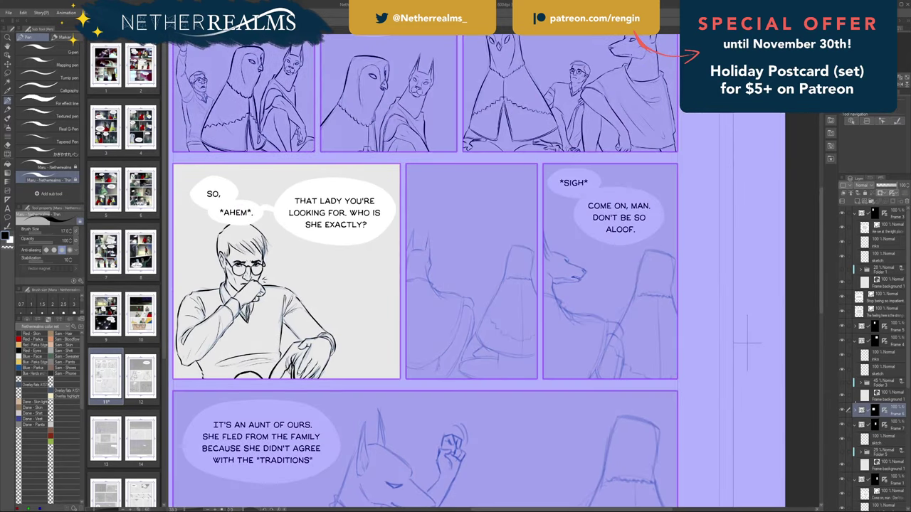
pyautogui.press('ctrl')
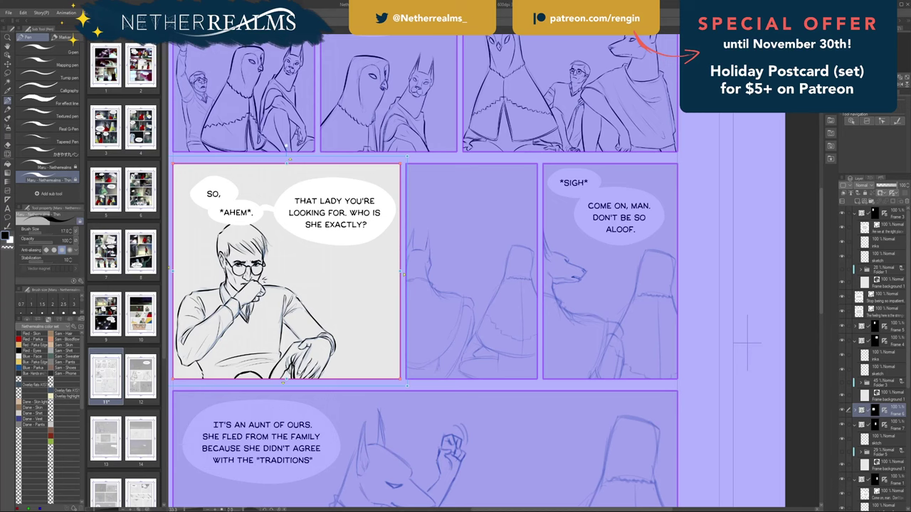
pyautogui.press('Escape')
pyautogui.hotkey('ctrl', 's')
# Add a new layer above the sketch in Frame 7 and name it inks.
pyautogui.click(881, 439)
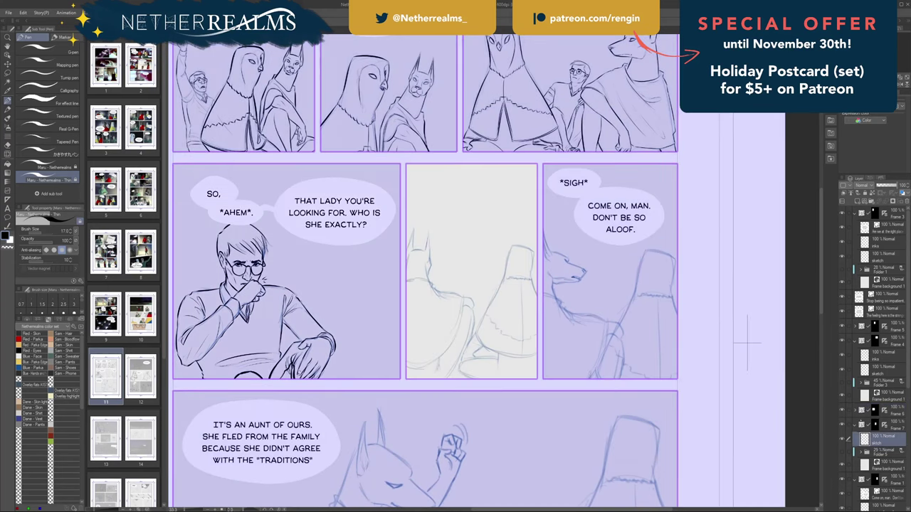
pyautogui.click(857, 202)
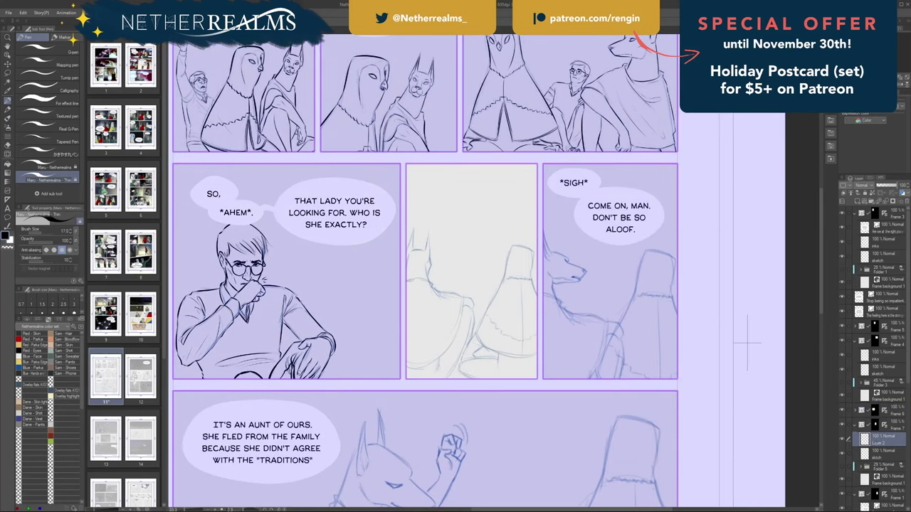
pyautogui.doubleClick(883, 442)
pyautogui.write('inks')
pyautogui.press('Return')
pyautogui.moveTo(747, 344); pyautogui.dragTo(783, 381)
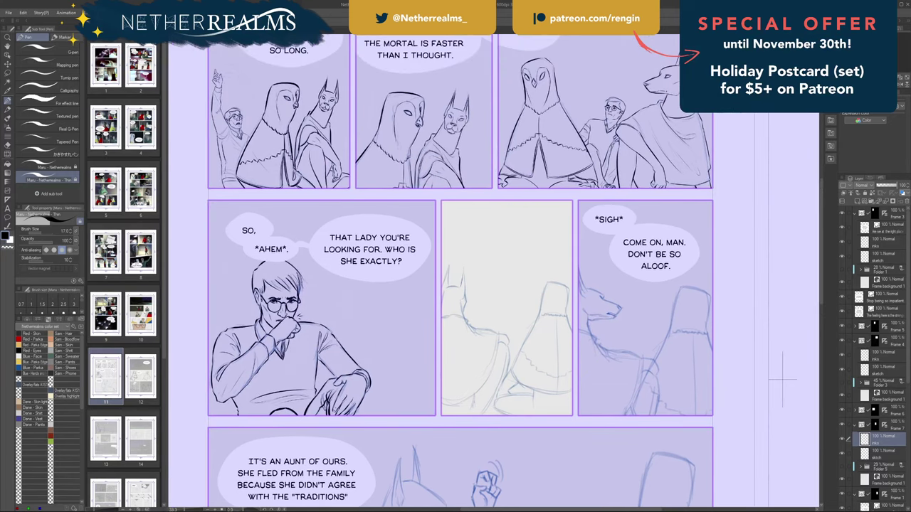
pyautogui.scroll(2, 428, 356)
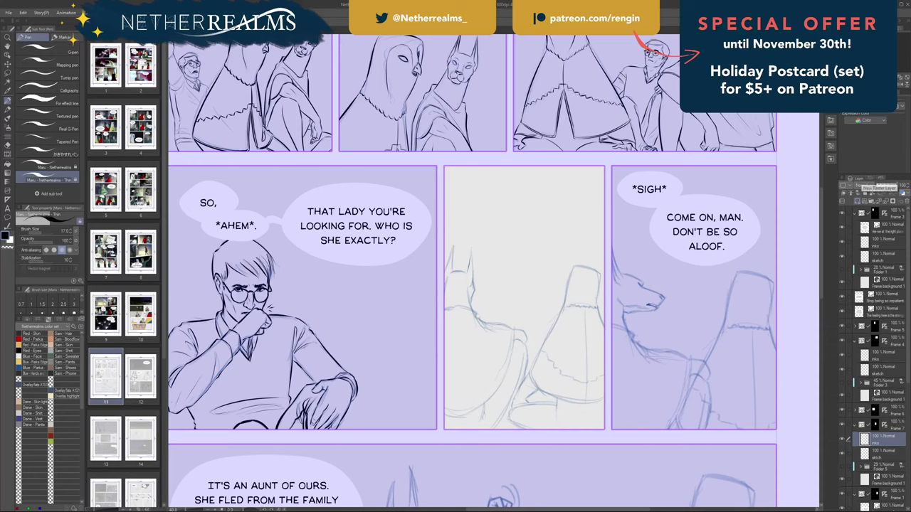
pyautogui.hotkey('ctrl', '+')
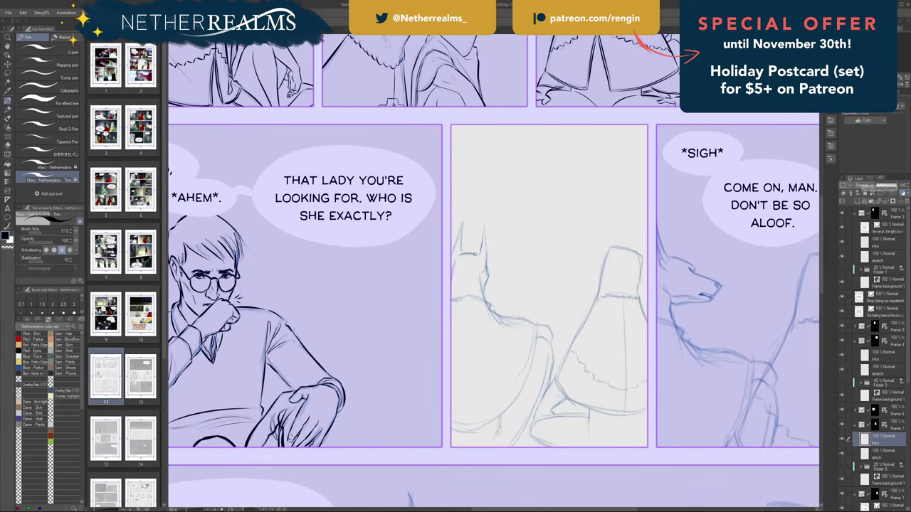
# Set the pen size to 15 and ink the near ear and brow line of the dog-headed figure in Frame 7.
pyautogui.moveTo(478, 254)
pyautogui.mouseDown()
pyautogui.moveTo(457, 254)
pyautogui.moveTo(479, 256)
pyautogui.moveTo(459, 248)
pyautogui.moveTo(462, 224)
pyautogui.moveTo(453, 254)
pyautogui.mouseUp()
pyautogui.hotkey('ctrl', 'z')
pyautogui.hotkey('ctrl', 'z')
pyautogui.hotkey('ctrl', 'z')
pyautogui.hotkey('ctrl', 'z')
pyautogui.hotkey('ctrl', 'z')
pyautogui.press('[')
pyautogui.hotkey('ctrl', 'z')
pyautogui.hotkey('ctrl', 'z')
pyautogui.moveTo(461, 220); pyautogui.dragTo(450, 257)
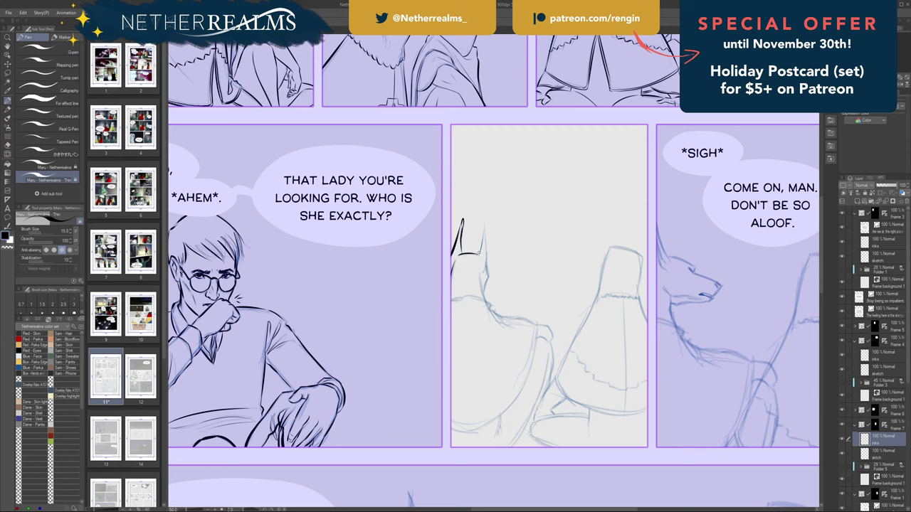
# Ink the other pointed ear and the back of the head and neck of the dog-headed figure.
pyautogui.moveTo(478, 257)
pyautogui.mouseDown()
pyautogui.moveTo(480, 273)
pyautogui.moveTo(487, 221)
pyautogui.mouseUp()
pyautogui.hotkey('ctrl', 'z')
pyautogui.moveTo(486, 224); pyautogui.dragTo(484, 275)
pyautogui.hotkey('ctrl', 'z')
pyautogui.moveTo(486, 233); pyautogui.dragTo(485, 269)
pyautogui.hotkey('ctrl', 'z')
pyautogui.moveTo(486, 227)
pyautogui.mouseDown()
pyautogui.moveTo(489, 279)
pyautogui.moveTo(479, 303)
pyautogui.mouseUp()
pyautogui.hotkey('ctrl', 'z')
# Ink the collar line of the dog-headed figure's cloak and the first long curved fold below it.
pyautogui.moveTo(451, 297); pyautogui.dragTo(488, 302)
pyautogui.hotkey('ctrl', 'z')
pyautogui.hotkey('ctrl', 'z')
pyautogui.moveTo(486, 299)
pyautogui.mouseDown()
pyautogui.moveTo(500, 316)
pyautogui.moveTo(466, 370)
pyautogui.moveTo(473, 380)
pyautogui.moveTo(461, 381)
pyautogui.mouseUp()
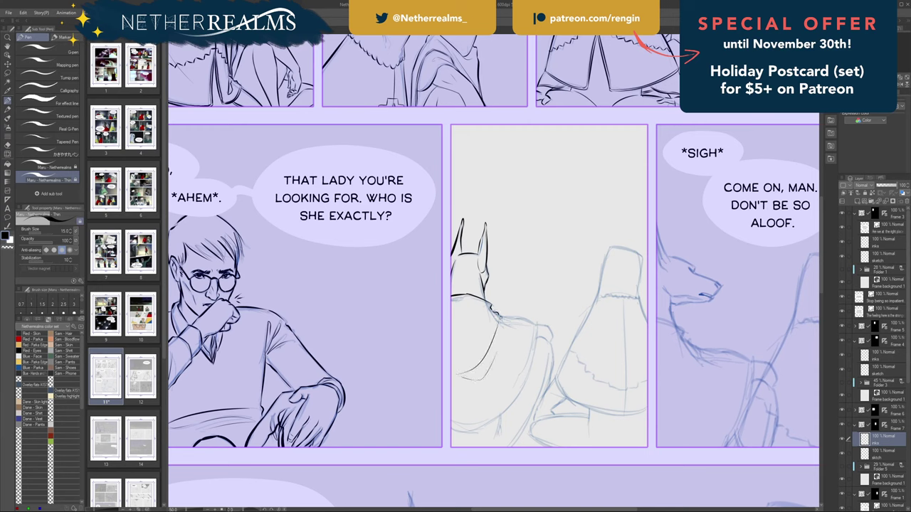
# Ink the cloak's upper edge along the shoulder and try further fold lines down from the shoulder tip.
pyautogui.moveTo(498, 315); pyautogui.dragTo(539, 328)
pyautogui.hotkey('ctrl', 'z')
pyautogui.moveTo(539, 328); pyautogui.dragTo(492, 424)
pyautogui.hotkey('ctrl', 'z')
pyautogui.moveTo(538, 325)
pyautogui.mouseDown()
pyautogui.moveTo(528, 378)
pyautogui.moveTo(504, 419)
pyautogui.mouseUp()
pyautogui.hotkey('ctrl', 'z')
# Ink the cloak's long outer edge from the shoulder tip down to the panel border, with light folds inside it.
pyautogui.moveTo(546, 301); pyautogui.dragTo(548, 244)
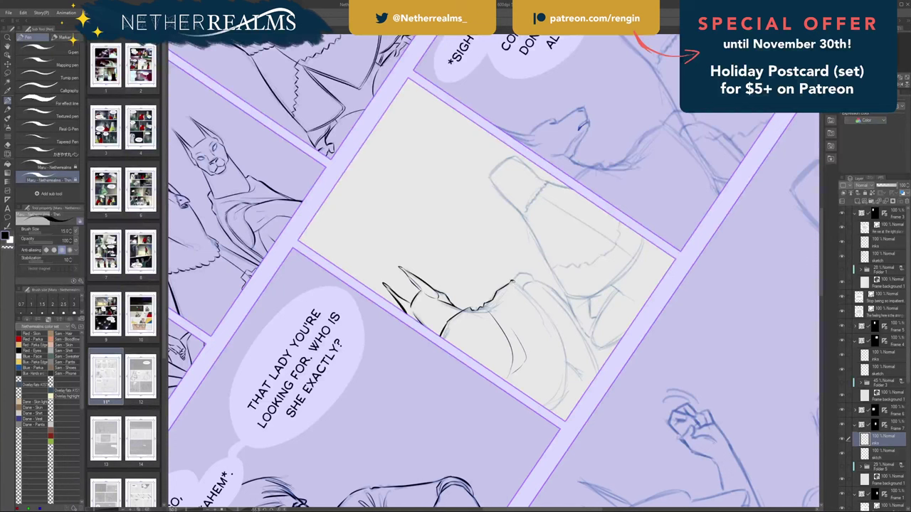
pyautogui.moveTo(512, 282)
pyautogui.mouseDown()
pyautogui.moveTo(565, 354)
pyautogui.moveTo(566, 396)
pyautogui.moveTo(551, 412)
pyautogui.mouseUp()
pyautogui.moveTo(514, 284); pyautogui.dragTo(534, 349)
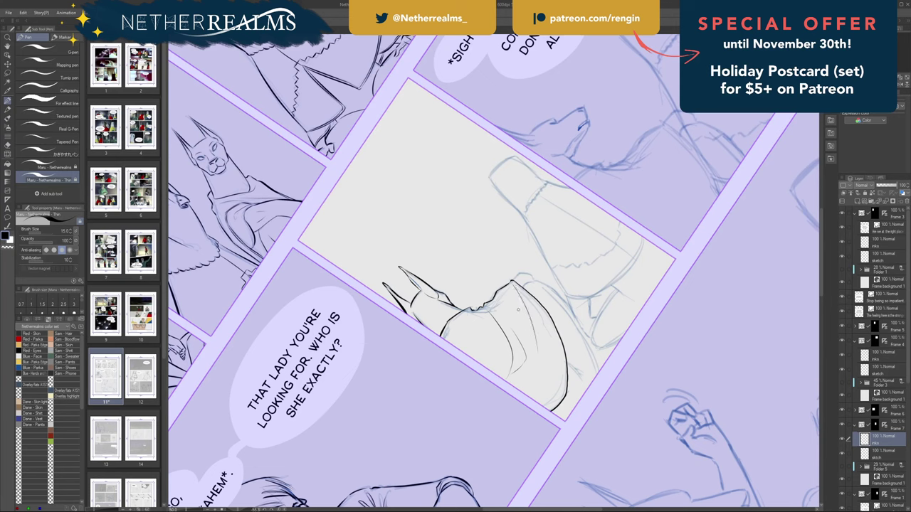
pyautogui.moveTo(515, 304); pyautogui.dragTo(531, 344)
pyautogui.hotkey('ctrl', 'z')
pyautogui.moveTo(483, 227)
pyautogui.mouseDown()
pyautogui.moveTo(494, 295)
pyautogui.moveTo(531, 318)
pyautogui.moveTo(539, 313)
pyautogui.mouseUp()
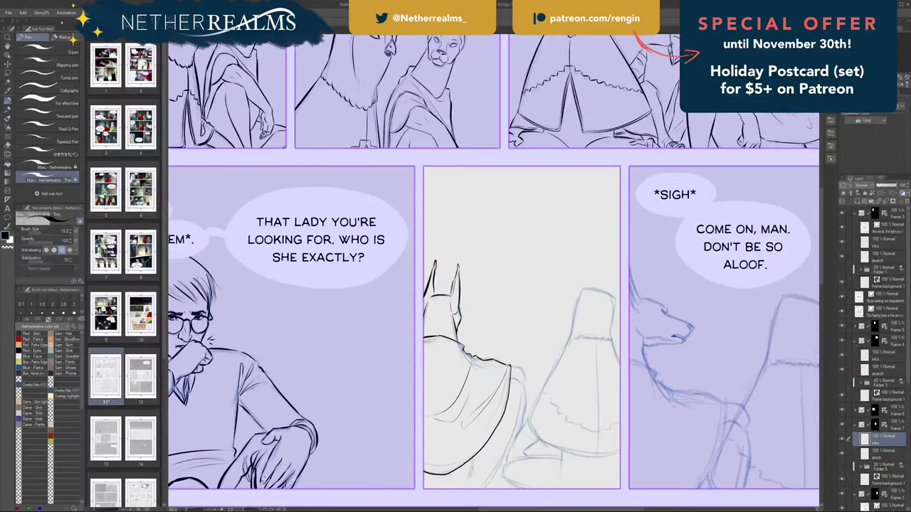
# Ink the curved drape folds sweeping from the shoulder across the back of the cloak.
pyautogui.moveTo(519, 413); pyautogui.dragTo(584, 327)
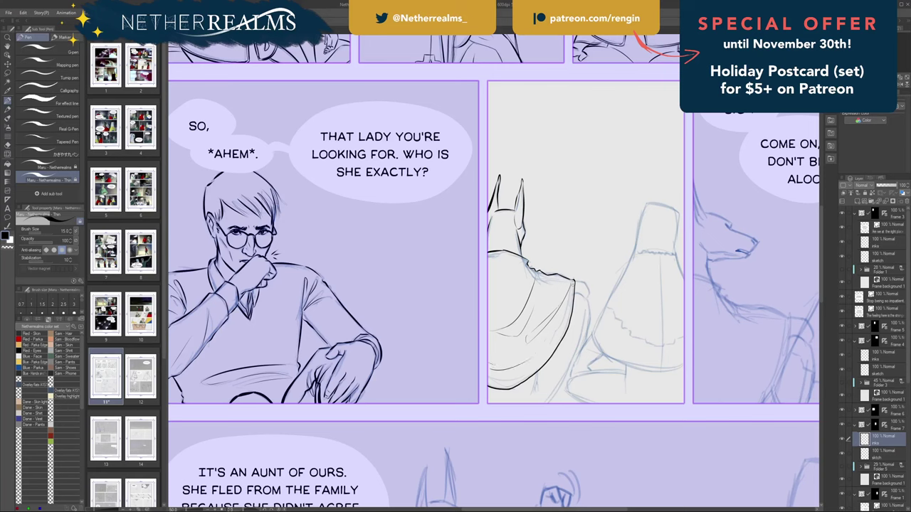
pyautogui.moveTo(573, 280); pyautogui.dragTo(554, 349)
pyautogui.hotkey('ctrl', 'z')
pyautogui.moveTo(570, 309); pyautogui.dragTo(538, 370)
pyautogui.hotkey('ctrl', 'z')
pyautogui.moveTo(565, 330)
pyautogui.mouseDown()
pyautogui.moveTo(530, 374)
pyautogui.moveTo(513, 386)
pyautogui.moveTo(488, 382)
pyautogui.mouseUp()
pyautogui.hotkey('ctrl', 'z')
pyautogui.moveTo(502, 300); pyautogui.dragTo(418, 321)
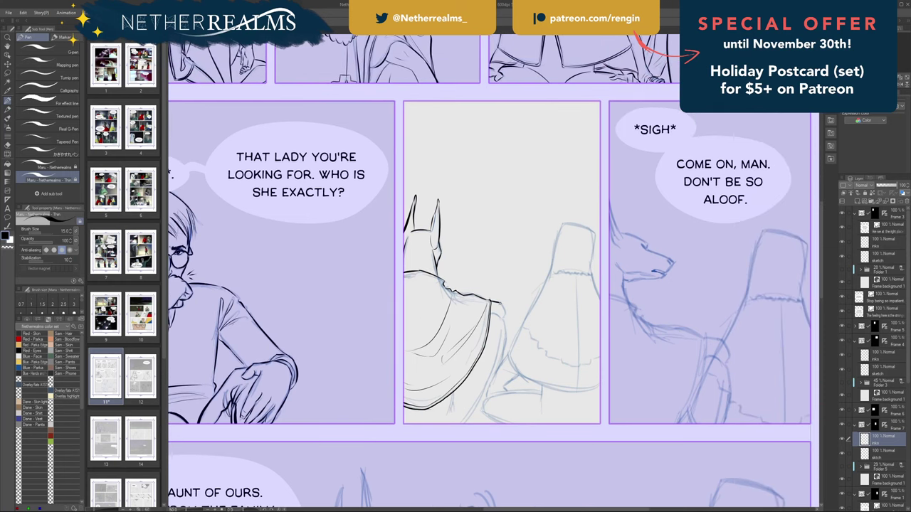
# Ink the arm contour emerging beyond the cloak's edge and the short lines beneath its hem.
pyautogui.moveTo(490, 299); pyautogui.dragTo(504, 318)
pyautogui.moveTo(491, 312)
pyautogui.mouseDown()
pyautogui.moveTo(504, 319)
pyautogui.moveTo(501, 362)
pyautogui.moveTo(493, 362)
pyautogui.moveTo(462, 423)
pyautogui.mouseUp()
pyautogui.hotkey('ctrl', 'z')
pyautogui.hotkey('ctrl', 'z')
pyautogui.hotkey('ctrl', 'z')
pyautogui.moveTo(492, 371); pyautogui.dragTo(462, 424)
pyautogui.moveTo(456, 392); pyautogui.dragTo(447, 417)
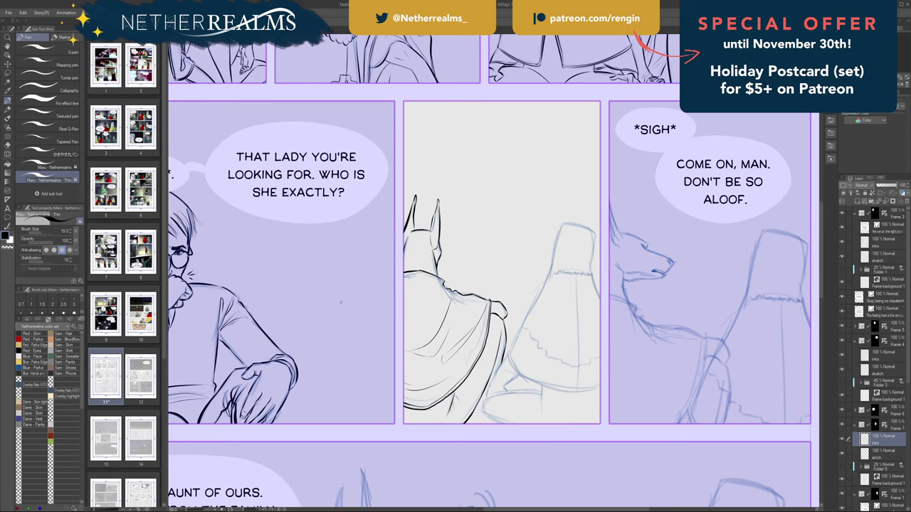
pyautogui.moveTo(341, 302); pyautogui.dragTo(277, 323)
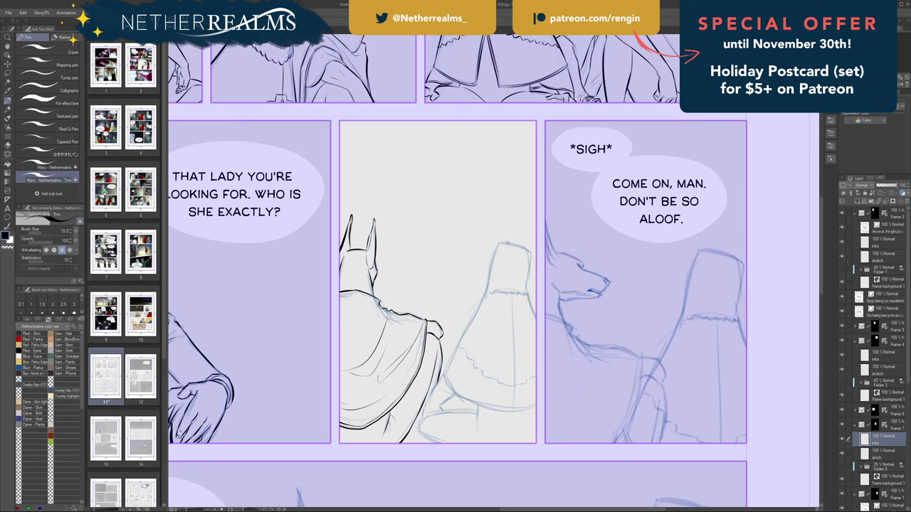
# Ink the tall flat-topped headdress of the second figure in Frame 7, down to its ruffled lower edge.
pyautogui.moveTo(497, 246)
pyautogui.mouseDown()
pyautogui.moveTo(529, 253)
pyautogui.moveTo(527, 296)
pyautogui.mouseUp()
pyautogui.hotkey('ctrl', 'z')
pyautogui.hotkey('ctrl', 'z')
pyautogui.moveTo(496, 244)
pyautogui.mouseDown()
pyautogui.moveTo(484, 294)
pyautogui.moveTo(507, 293)
pyautogui.moveTo(494, 293)
pyautogui.mouseUp()
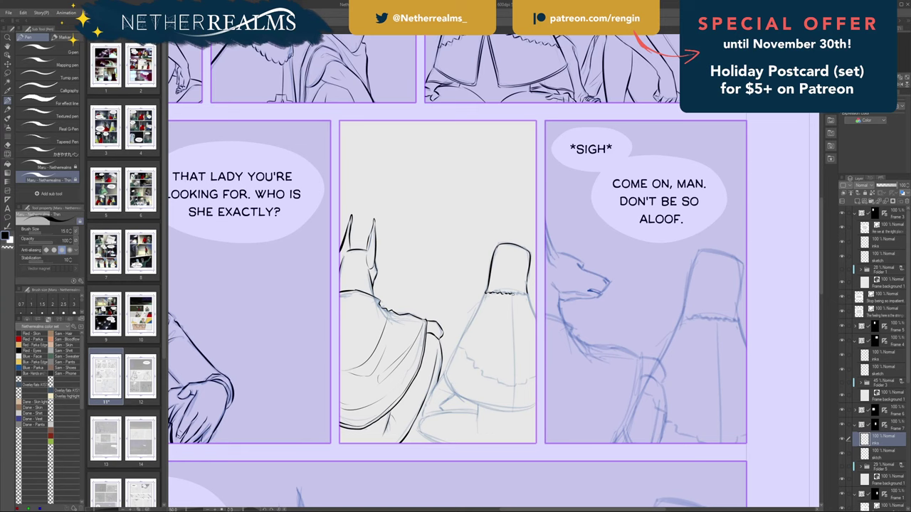
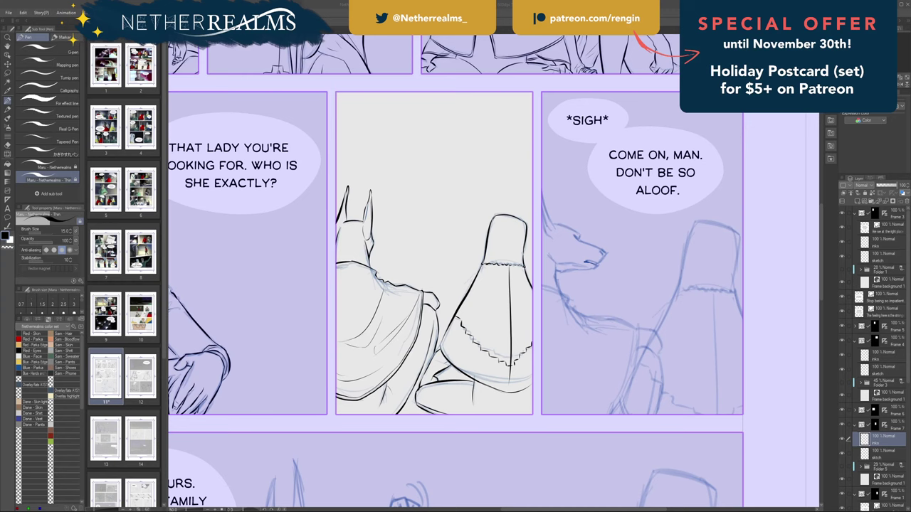
# Save the page and collapse the Frame 7 folder.
pyautogui.moveTo(458, 260); pyautogui.dragTo(381, 282)
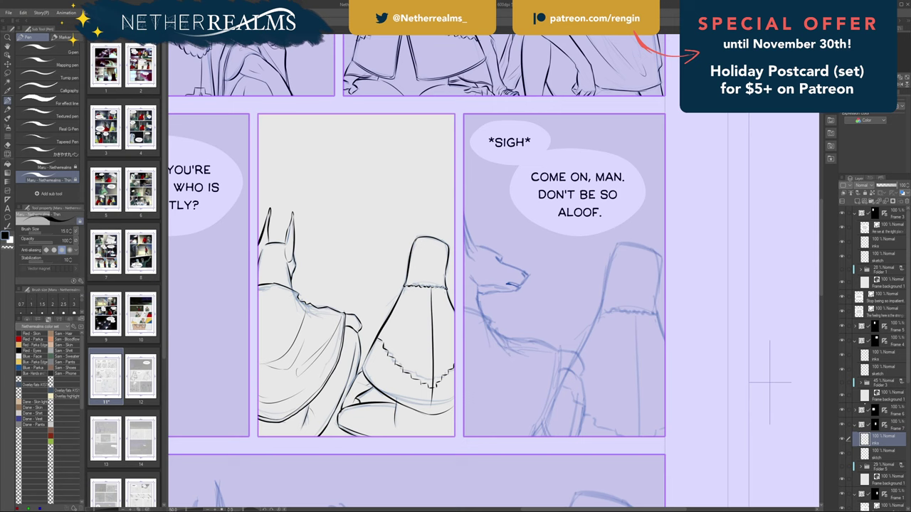
pyautogui.moveTo(284, 315)
pyautogui.mouseDown()
pyautogui.moveTo(539, 331)
pyautogui.moveTo(514, 342)
pyautogui.moveTo(519, 349)
pyautogui.mouseUp()
pyautogui.hscroll(5, 756, 384)
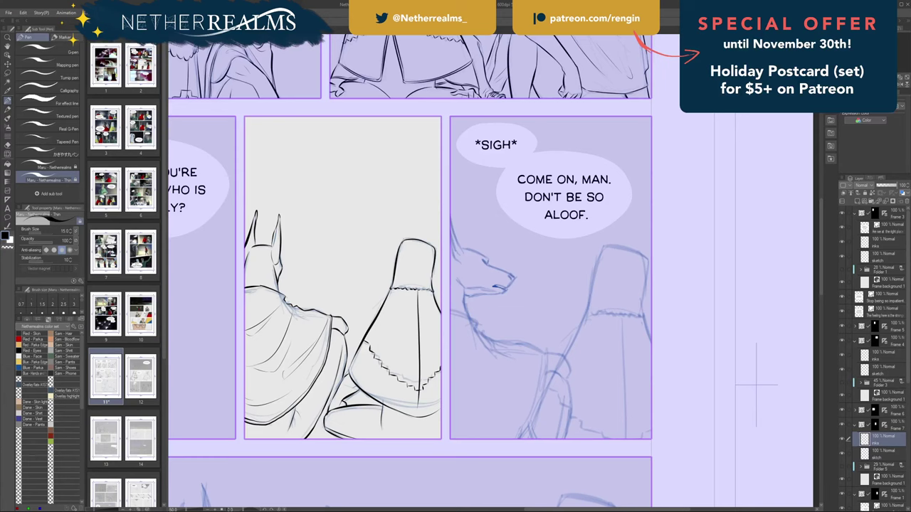
pyautogui.hotkey('ctrl', 's')
pyautogui.click(855, 425)
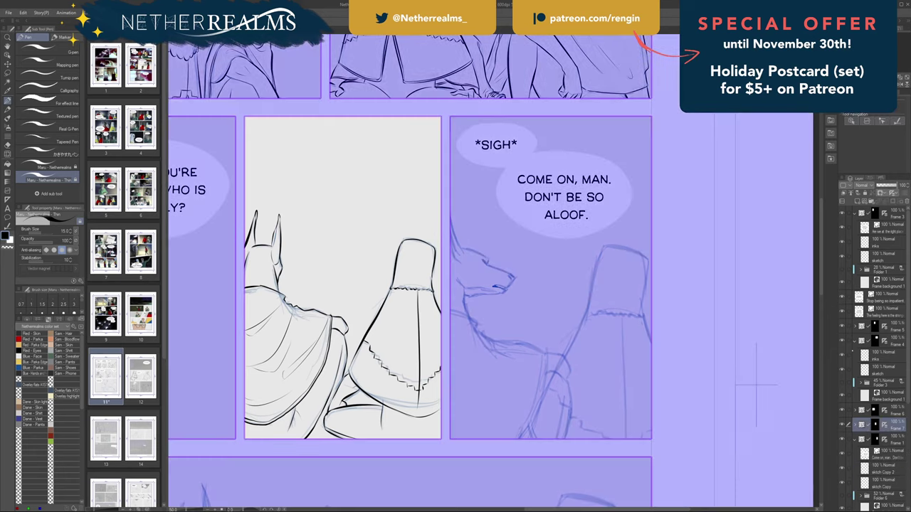
# Add a new layer above sketch Copy 2 in the next frame's folder and name it inks.
pyautogui.click(883, 469)
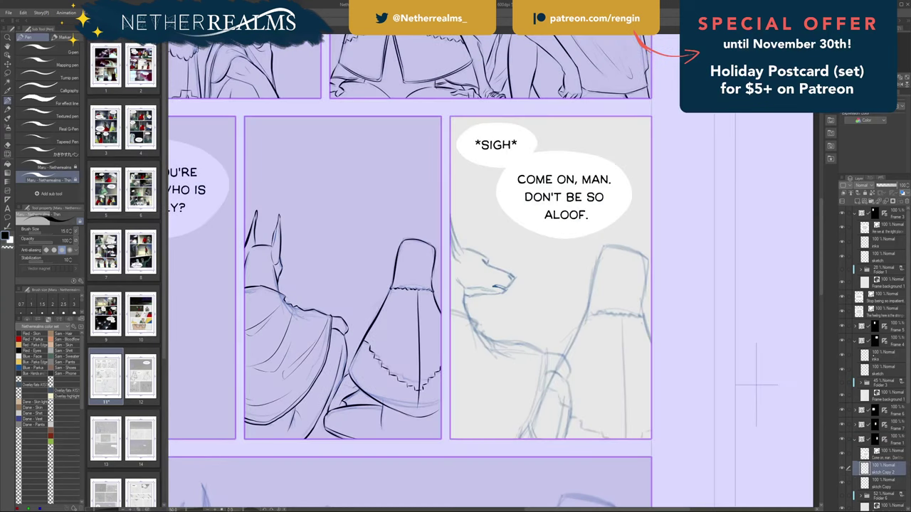
pyautogui.hotkey('ctrl', 'shift', 'n')
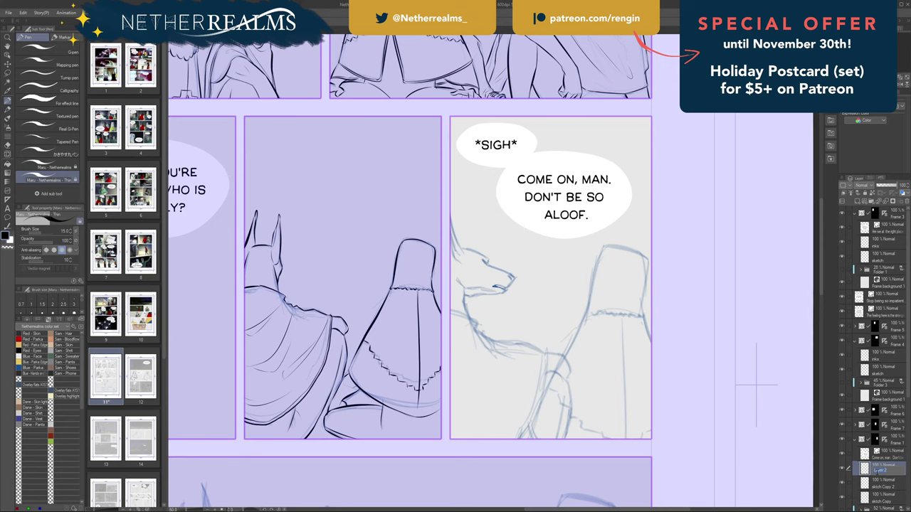
pyautogui.write('inks')
pyautogui.press('Return')
pyautogui.moveTo(491, 273); pyautogui.dragTo(524, 262)
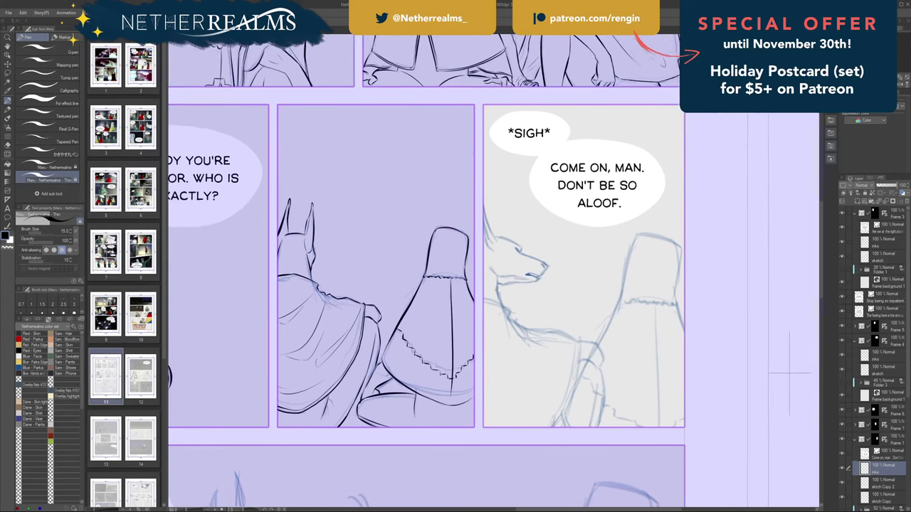
pyautogui.moveTo(788, 373); pyautogui.dragTo(779, 370)
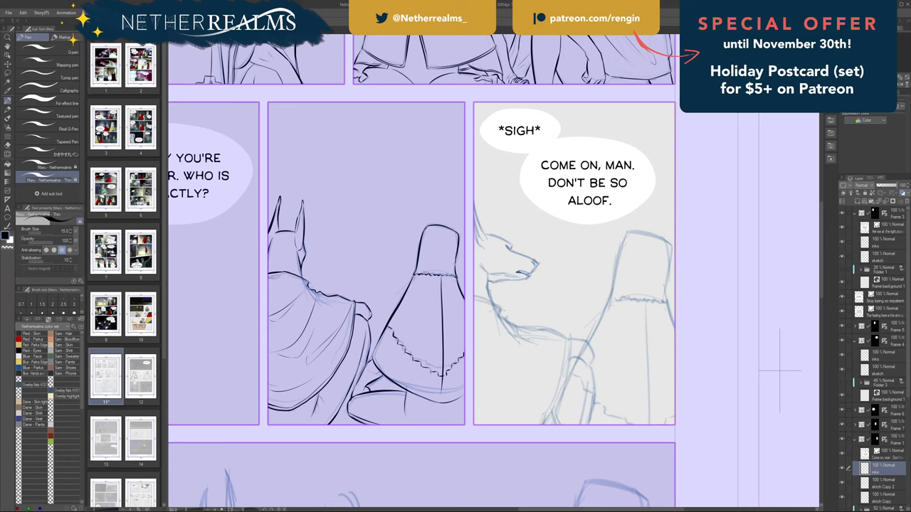
pyautogui.press('p')
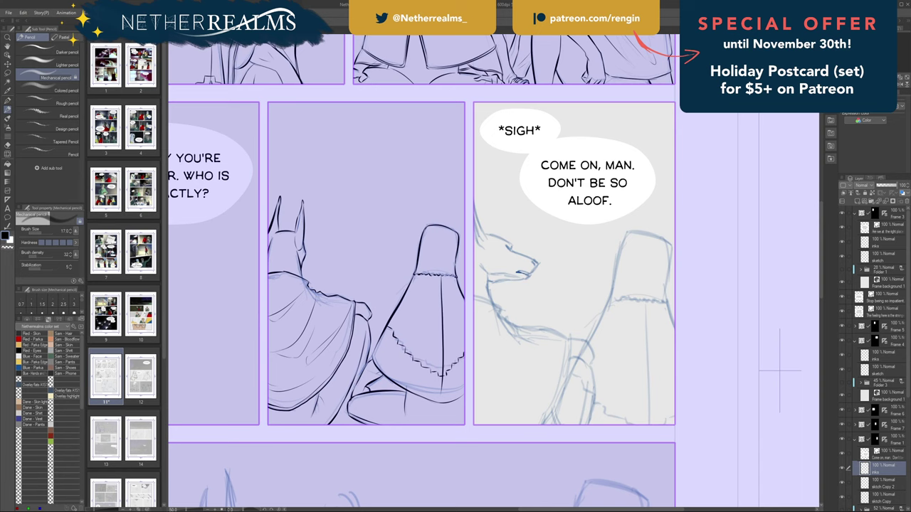
pyautogui.press('p')
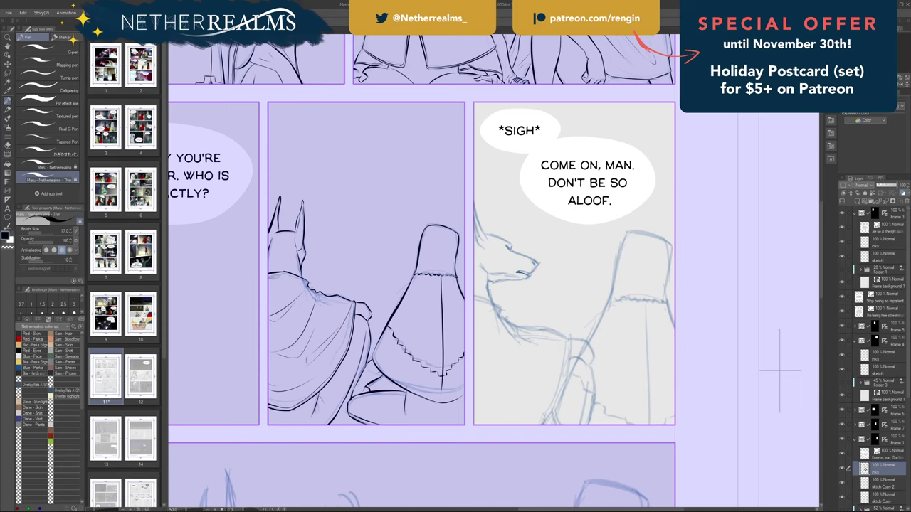
# Ink the ear of the dog-headed figure at the edge of the "Come on, man" panel.
pyautogui.moveTo(780, 370); pyautogui.dragTo(773, 403)
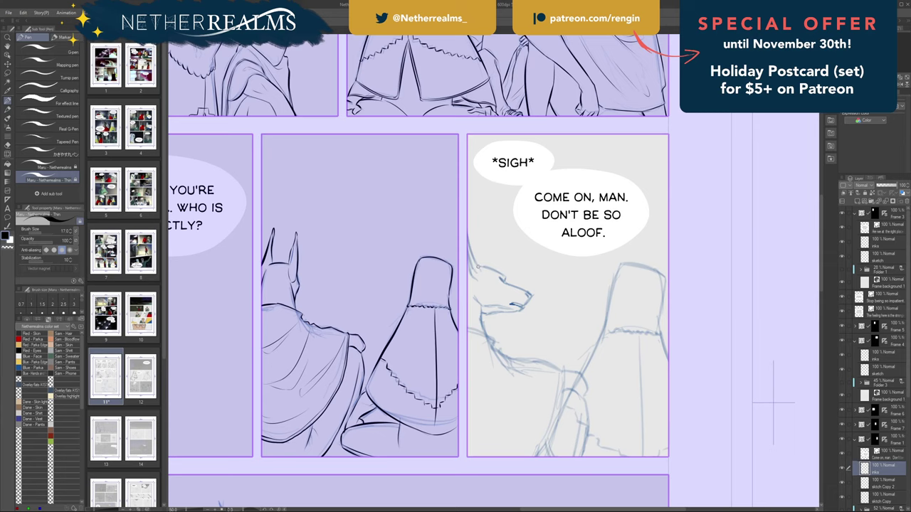
pyautogui.moveTo(478, 269)
pyautogui.mouseDown()
pyautogui.moveTo(468, 239)
pyautogui.moveTo(476, 266)
pyautogui.mouseUp()
pyautogui.hotkey('ctrl', 'z')
pyautogui.hotkey('ctrl', 'z')
pyautogui.moveTo(467, 240); pyautogui.dragTo(478, 271)
pyautogui.hotkey('ctrl', 'z')
pyautogui.moveTo(468, 239)
pyautogui.mouseDown()
pyautogui.moveTo(476, 268)
pyautogui.moveTo(468, 281)
pyautogui.moveTo(467, 231)
pyautogui.mouseUp()
pyautogui.hotkey('ctrl', 'z')
pyautogui.moveTo(472, 278); pyautogui.dragTo(464, 248)
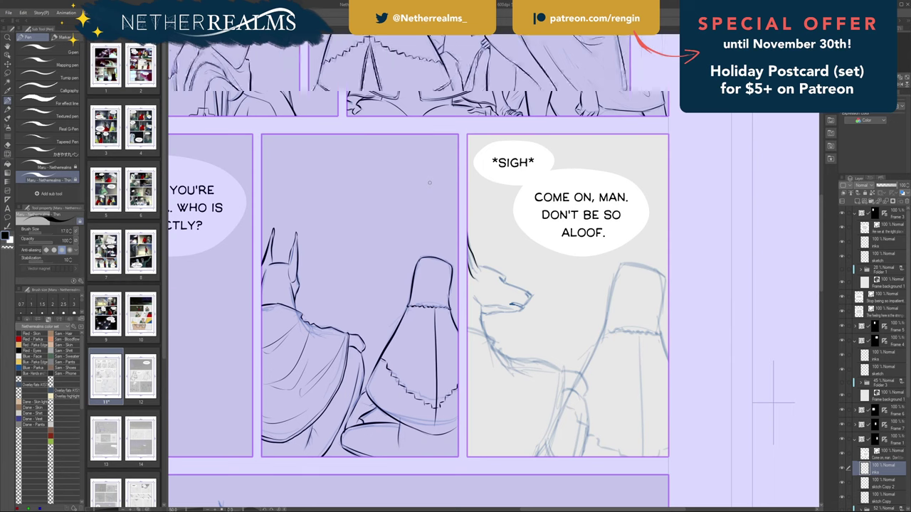
pyautogui.moveTo(429, 183); pyautogui.dragTo(333, 200)
pyautogui.moveTo(379, 289); pyautogui.dragTo(371, 266)
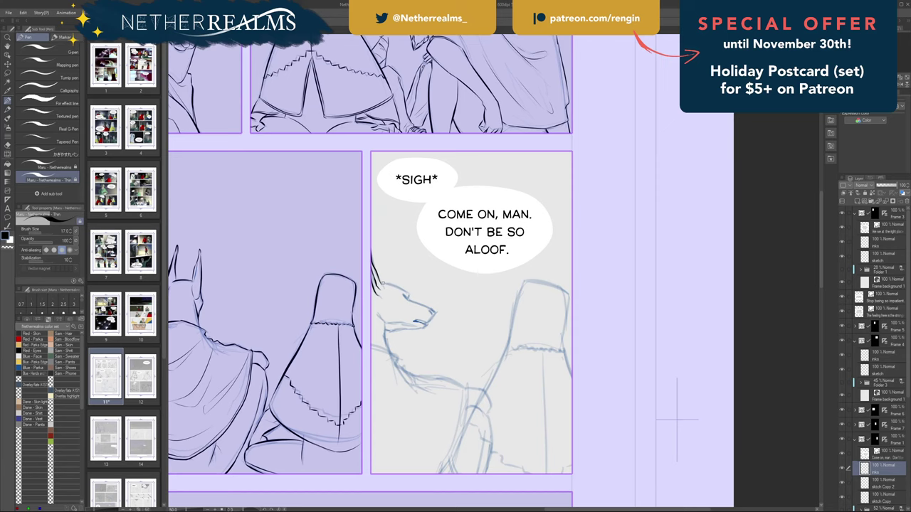
# Ink the forehead, eye, upper muzzle and nose of the dog's head in profile.
pyautogui.moveTo(382, 283); pyautogui.dragTo(407, 291)
pyautogui.hotkey('ctrl', 'z')
pyautogui.moveTo(410, 299); pyautogui.dragTo(435, 310)
pyautogui.hotkey('ctrl', 'z')
pyautogui.moveTo(407, 298); pyautogui.dragTo(431, 310)
pyautogui.hotkey('ctrl', 'z')
pyautogui.hotkey('ctrl', 'z')
pyautogui.moveTo(404, 298)
pyautogui.mouseDown()
pyautogui.moveTo(439, 313)
pyautogui.moveTo(430, 324)
pyautogui.mouseUp()
pyautogui.hotkey('ctrl', 'z')
pyautogui.hotkey('ctrl', 'z')
pyautogui.hotkey('ctrl', 'z')
pyautogui.hotkey('ctrl', 'z')
pyautogui.hotkey('ctrl', 'z')
pyautogui.hotkey('ctrl', 'z')
# Ink the mouth, chin and jawline beneath the dog's muzzle.
pyautogui.moveTo(430, 322); pyautogui.dragTo(417, 325)
pyautogui.moveTo(427, 327); pyautogui.dragTo(416, 329)
pyautogui.moveTo(419, 329); pyautogui.dragTo(392, 330)
pyautogui.hotkey('ctrl', 'z')
pyautogui.moveTo(395, 330)
pyautogui.mouseDown()
pyautogui.moveTo(387, 324)
pyautogui.moveTo(405, 322)
pyautogui.mouseUp()
pyautogui.hotkey('ctrl', 'z')
pyautogui.hotkey('ctrl', 'z')
pyautogui.hotkey('ctrl', 'z')
pyautogui.hotkey('ctrl', 'z')
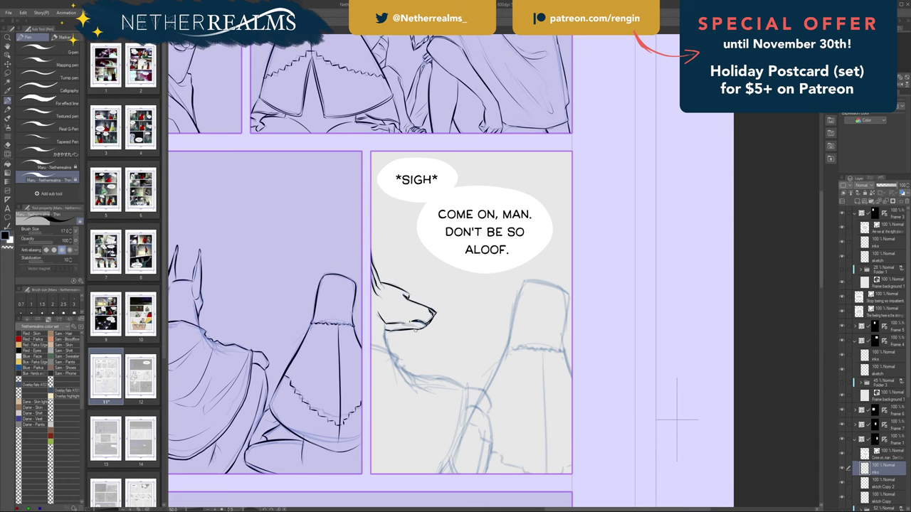
# Ink the neckline and the cloak's upper edge running from the dog-headed figure's neck along the shoulder.
pyautogui.moveTo(338, 281); pyautogui.dragTo(446, 251)
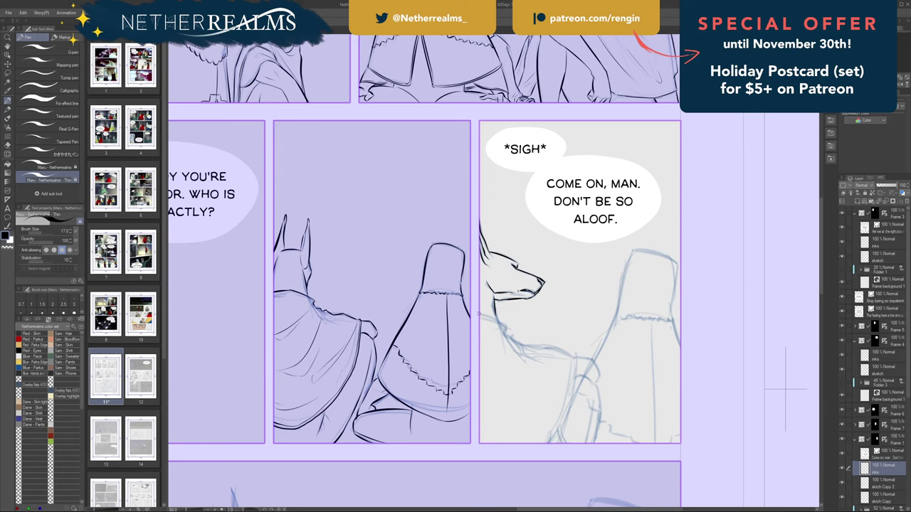
pyautogui.moveTo(492, 318); pyautogui.dragTo(507, 327)
pyautogui.moveTo(484, 326); pyautogui.dragTo(513, 339)
pyautogui.hotkey('ctrl', 'z')
pyautogui.moveTo(534, 319)
pyautogui.mouseDown()
pyautogui.moveTo(452, 304)
pyautogui.moveTo(443, 272)
pyautogui.moveTo(457, 270)
pyautogui.moveTo(482, 299)
pyautogui.moveTo(461, 297)
pyautogui.moveTo(490, 306)
pyautogui.mouseUp()
pyautogui.hotkey('ctrl', 'z')
pyautogui.hotkey('ctrl', 'z')
pyautogui.hotkey('ctrl', 'z')
pyautogui.hotkey('ctrl', 'z')
pyautogui.hotkey('ctrl', 'z')
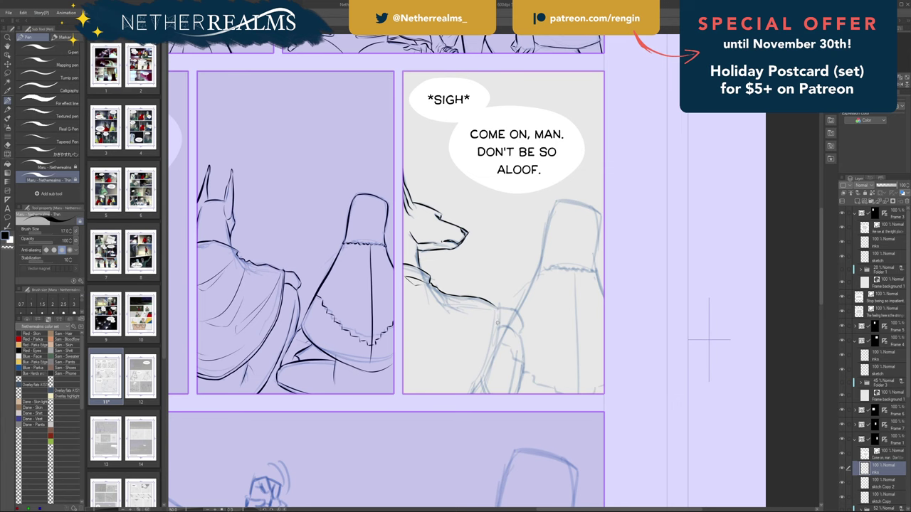
# Ink the cloak's edge hanging down from the dog-headed figure's shoulder tip.
pyautogui.moveTo(494, 253); pyautogui.dragTo(592, 272)
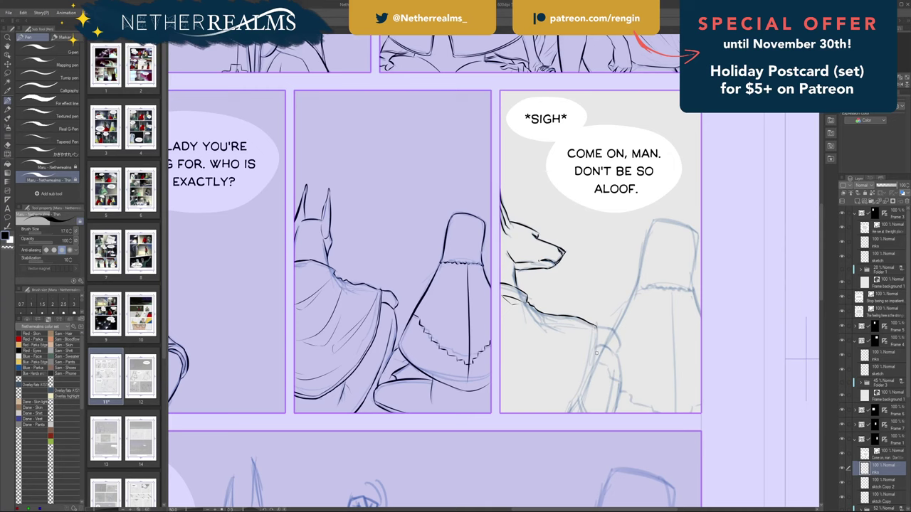
pyautogui.moveTo(596, 324); pyautogui.dragTo(595, 378)
pyautogui.moveTo(595, 297)
pyautogui.mouseDown()
pyautogui.moveTo(523, 282)
pyautogui.moveTo(506, 306)
pyautogui.moveTo(545, 317)
pyautogui.moveTo(520, 320)
pyautogui.moveTo(538, 355)
pyautogui.mouseUp()
pyautogui.hotkey('ctrl', 'z')
pyautogui.hotkey('ctrl', 'z')
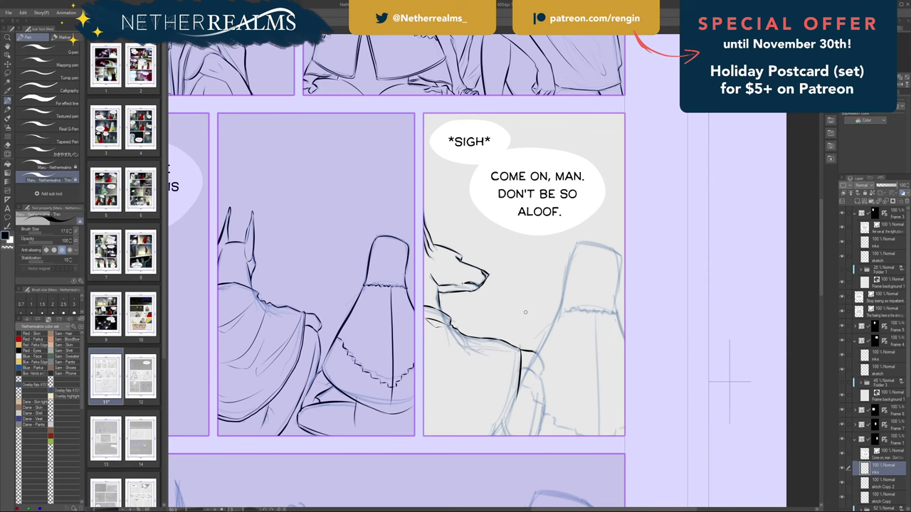
pyautogui.moveTo(525, 311); pyautogui.dragTo(636, 301)
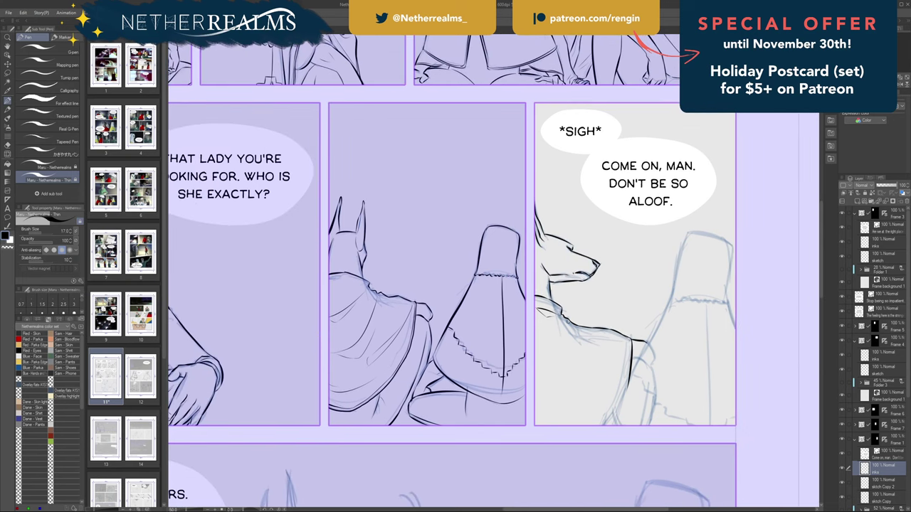
# Ink the thin drape folds inside the dog-headed figure's cloak.
pyautogui.moveTo(567, 331)
pyautogui.mouseDown()
pyautogui.moveTo(536, 356)
pyautogui.moveTo(555, 372)
pyautogui.mouseUp()
pyautogui.moveTo(617, 349); pyautogui.dragTo(576, 411)
pyautogui.moveTo(606, 350); pyautogui.dragTo(472, 389)
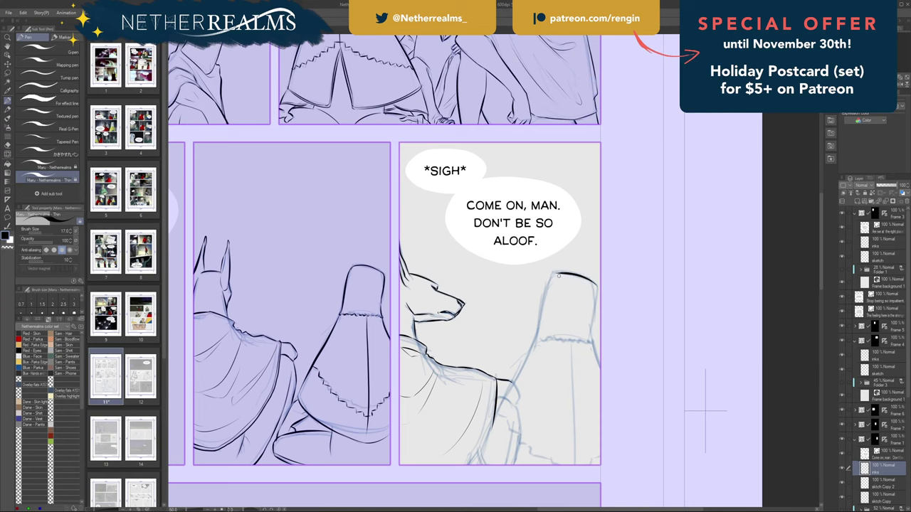
# Ink the top and both sides of the tall headdress on the figure facing the dog.
pyautogui.moveTo(553, 275)
pyautogui.mouseDown()
pyautogui.moveTo(595, 292)
pyautogui.moveTo(564, 275)
pyautogui.mouseUp()
pyautogui.hotkey('ctrl', 'z')
pyautogui.hotkey('ctrl', 'z')
pyautogui.moveTo(553, 275); pyautogui.dragTo(536, 340)
pyautogui.moveTo(555, 274)
pyautogui.mouseDown()
pyautogui.moveTo(592, 279)
pyautogui.moveTo(592, 326)
pyautogui.mouseUp()
pyautogui.hotkey('ctrl', 'z')
pyautogui.hotkey('ctrl', 'z')
pyautogui.hotkey('ctrl', 'z')
pyautogui.hotkey('ctrl', 'z')
pyautogui.hotkey('ctrl', 'z')
pyautogui.moveTo(593, 281); pyautogui.dragTo(592, 341)
pyautogui.hotkey('ctrl', 'z')
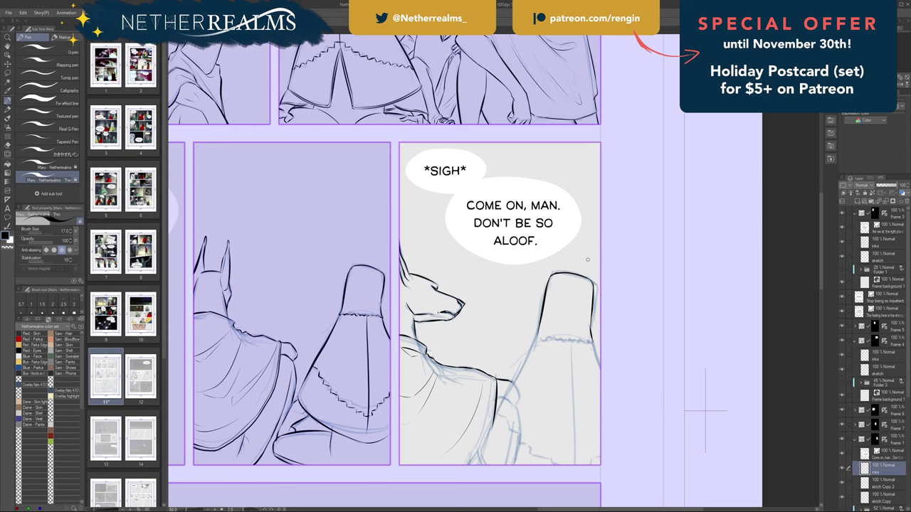
# Ink the sloping side of the second figure's robe from the headdress down to the panel border.
pyautogui.scroll(-3, 469, 338)
pyautogui.moveTo(649, 393); pyautogui.dragTo(706, 354)
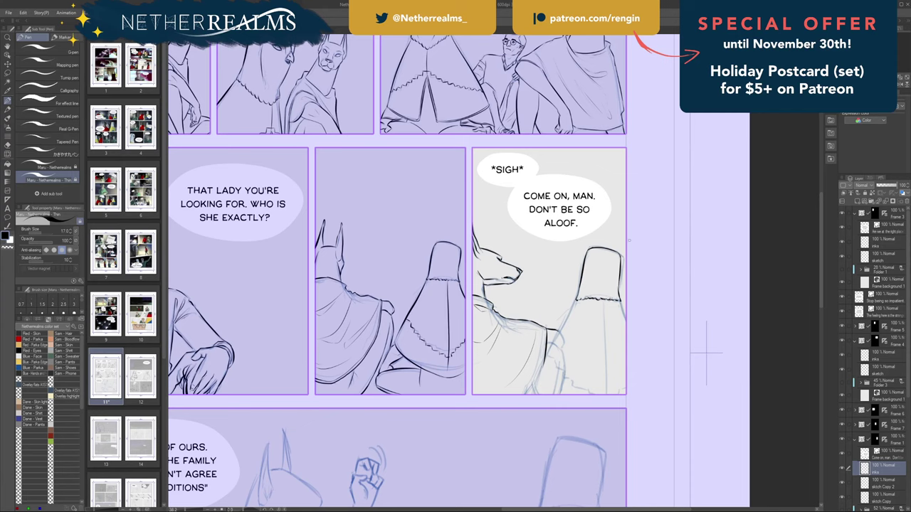
pyautogui.moveTo(629, 241); pyautogui.dragTo(644, 225)
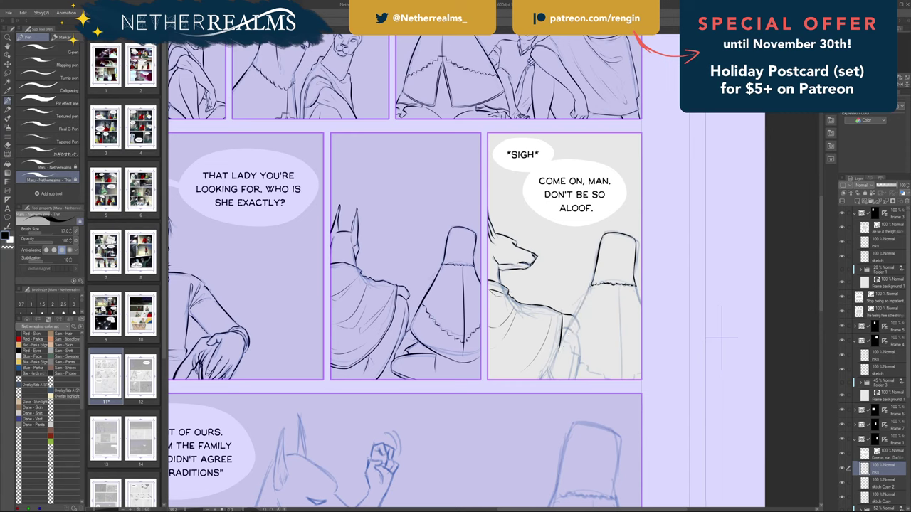
pyautogui.moveTo(590, 287); pyautogui.dragTo(553, 361)
pyautogui.hotkey('ctrl', 'z')
pyautogui.moveTo(591, 286); pyautogui.dragTo(548, 371)
# Ink the robe's scalloped trim, centre seam and remaining side below the headdress.
pyautogui.moveTo(577, 358); pyautogui.dragTo(610, 382)
pyautogui.moveTo(618, 284); pyautogui.dragTo(625, 379)
pyautogui.hotkey('ctrl', 'z')
pyautogui.moveTo(617, 287)
pyautogui.mouseDown()
pyautogui.moveTo(621, 400)
pyautogui.moveTo(635, 378)
pyautogui.mouseUp()
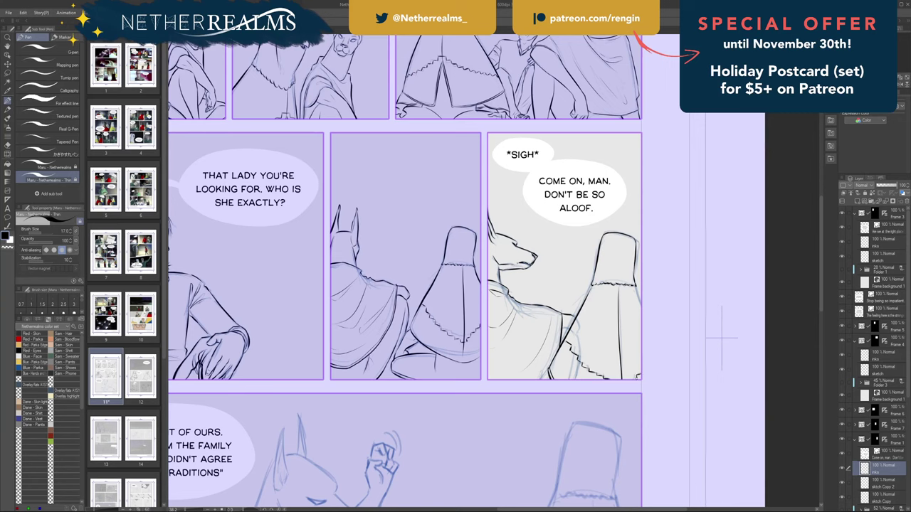
pyautogui.moveTo(632, 372); pyautogui.dragTo(672, 371)
pyautogui.moveTo(589, 370); pyautogui.dragTo(583, 380)
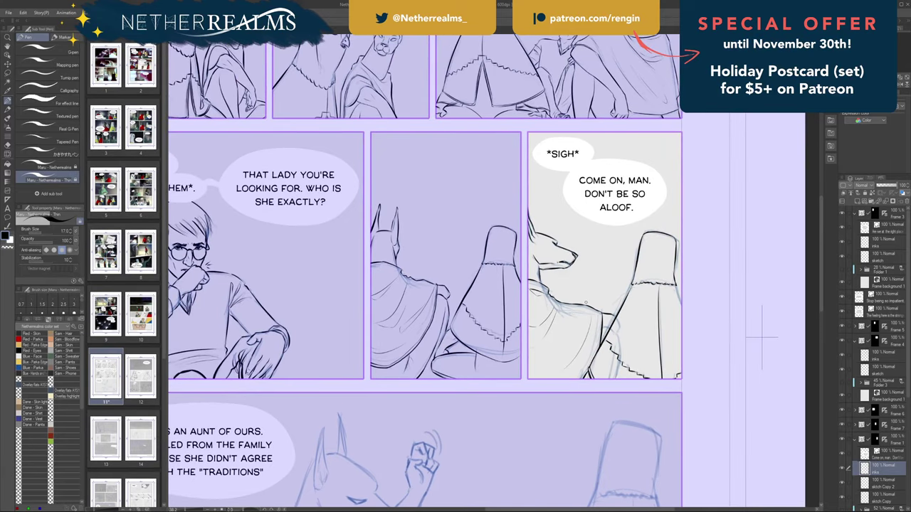
# Redraw the short ink line on the robed figure's outer side beside the border of the "Come on, man" panel.
pyautogui.hotkey('ctrl', 'z')
pyautogui.moveTo(676, 284); pyautogui.dragTo(682, 304)
pyautogui.hotkey('ctrl', 'z')
pyautogui.moveTo(675, 284); pyautogui.dragTo(686, 310)
# Save the inked comic page.
pyautogui.moveTo(696, 251); pyautogui.dragTo(887, 181)
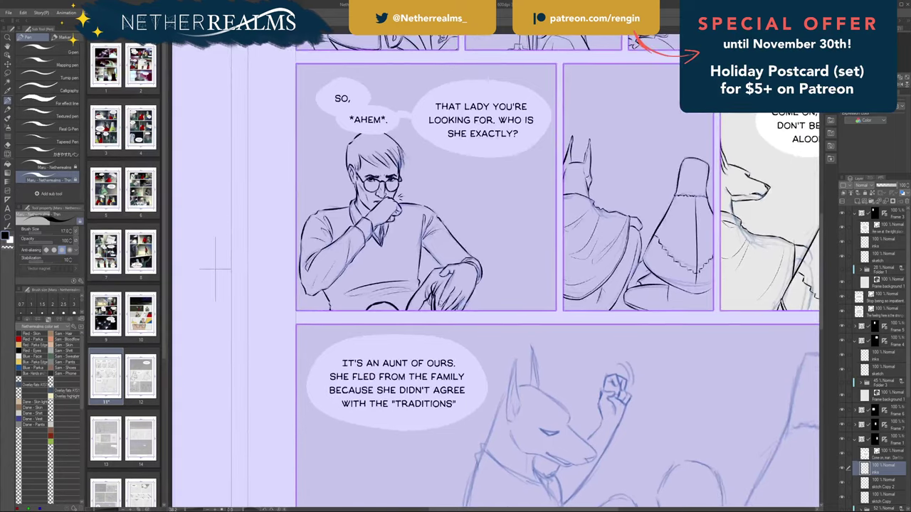
pyautogui.moveTo(697, 251)
pyautogui.mouseDown()
pyautogui.moveTo(660, 182)
pyautogui.moveTo(666, 96)
pyautogui.moveTo(633, 382)
pyautogui.moveTo(655, 444)
pyautogui.mouseUp()
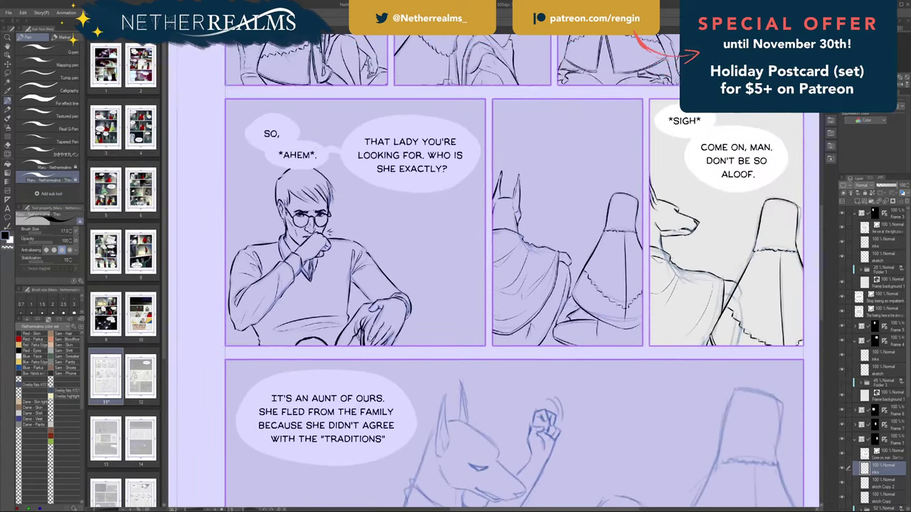
pyautogui.scroll(-2, 493, 270)
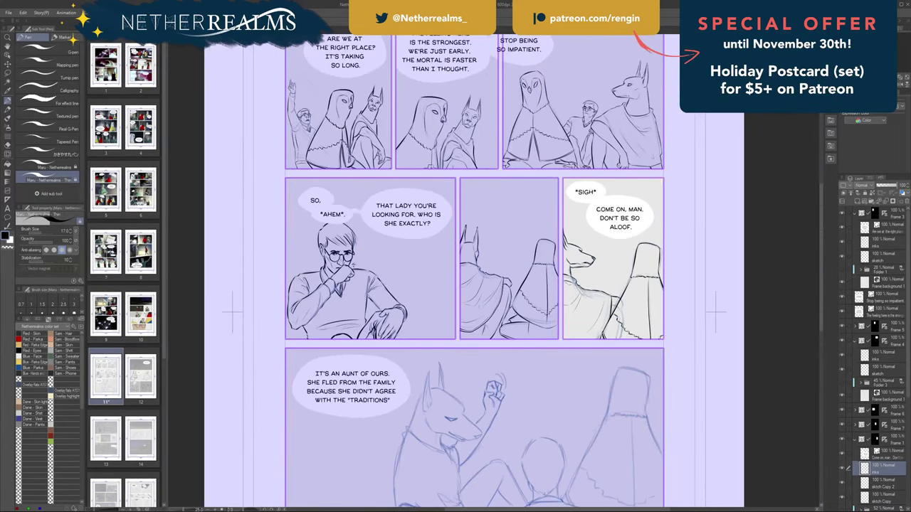
pyautogui.scroll(-2, 458, 271)
pyautogui.moveTo(458, 285); pyautogui.dragTo(503, 186)
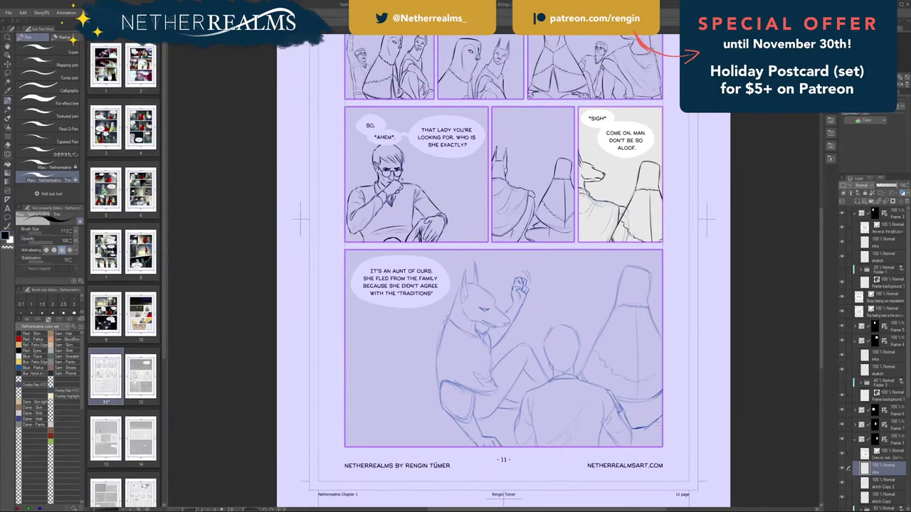
pyautogui.scroll(3, 422, 373)
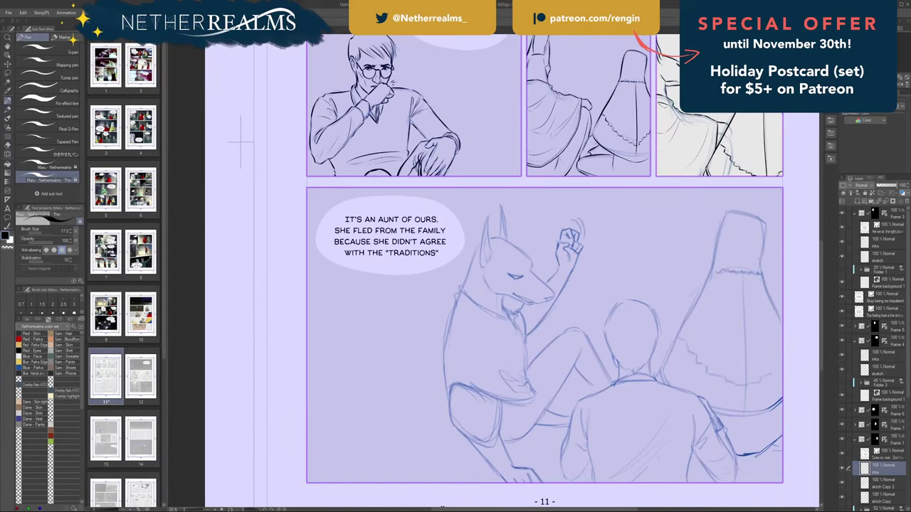
pyautogui.moveTo(498, 306); pyautogui.dragTo(475, 264)
pyautogui.hotkey('ctrl', 's')
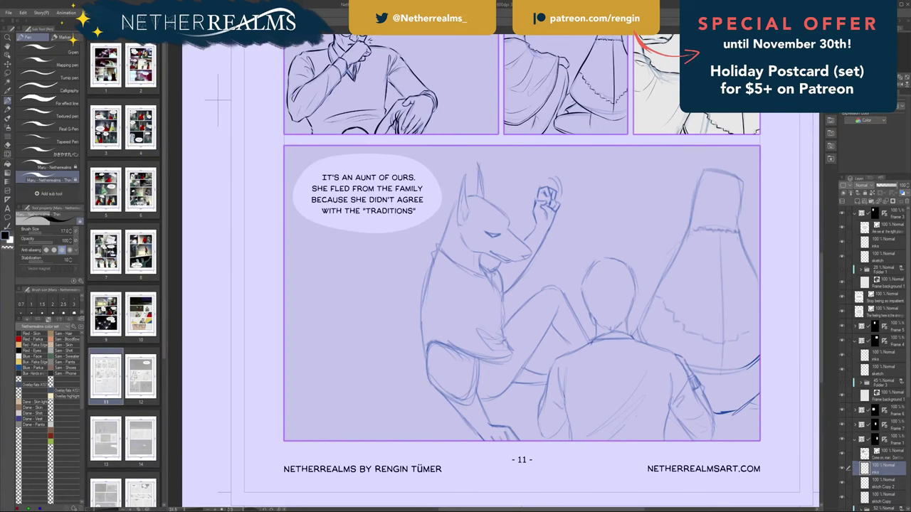
# Collapse the finished frame folder and add a layer named "inks" above the sketch layers in Frame 2.
pyautogui.click(855, 440)
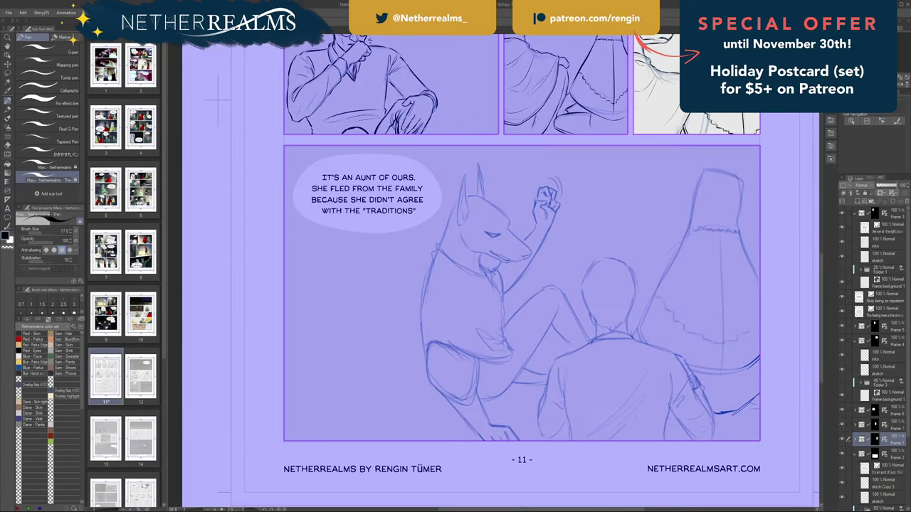
pyautogui.scroll(-3, 882, 430)
pyautogui.click(884, 431)
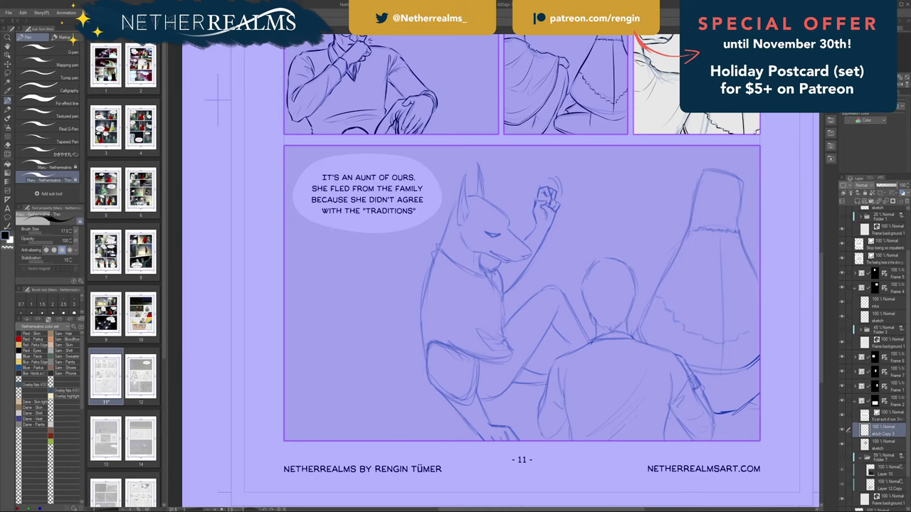
pyautogui.click(857, 202)
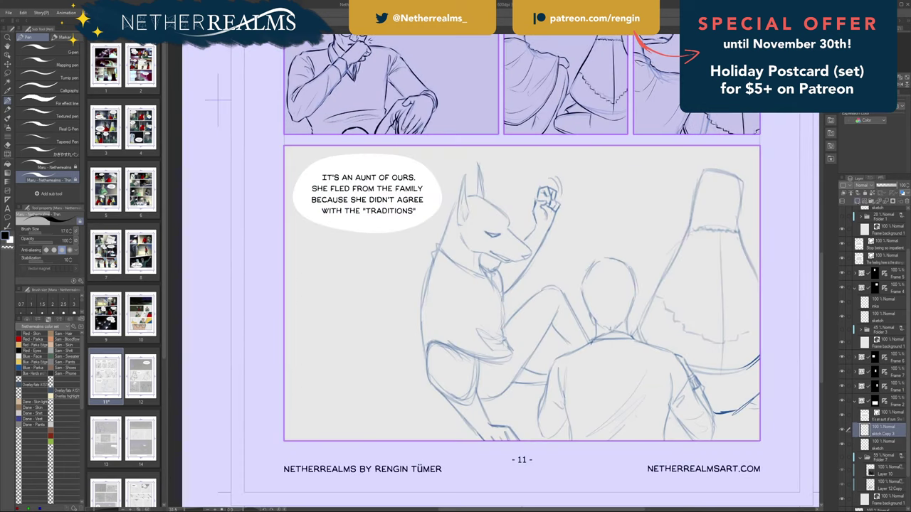
pyautogui.write('in')
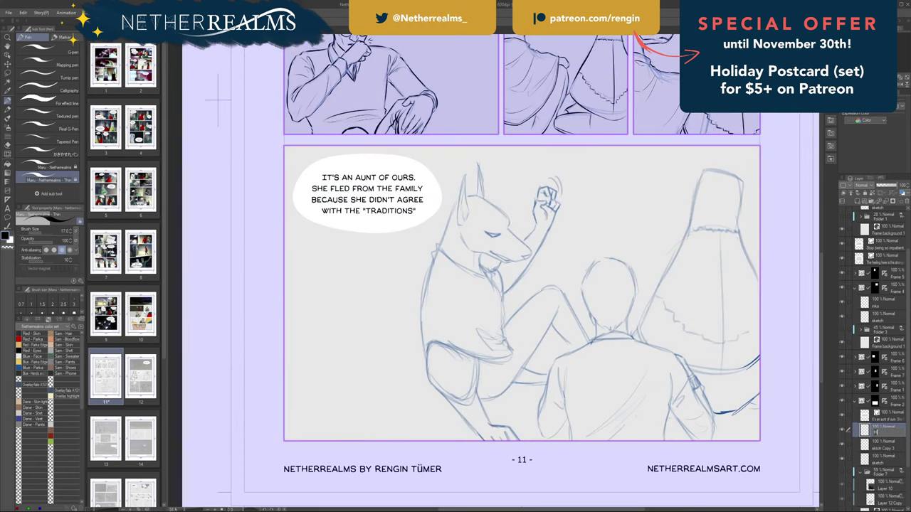
pyautogui.press('Return')
# Ink the top of the dog-headed figure's head in the "It's an aunt of ours" panel.
pyautogui.moveTo(498, 271); pyautogui.dragTo(482, 334)
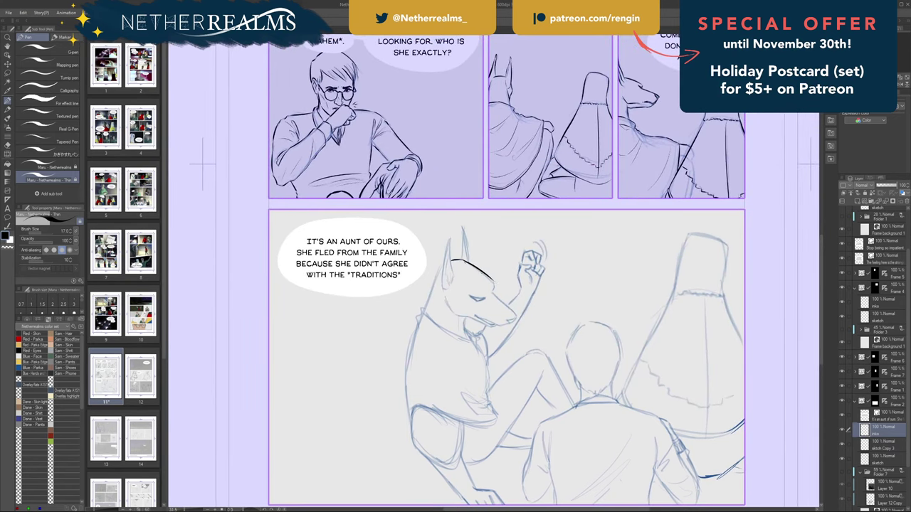
pyautogui.moveTo(452, 262); pyautogui.dragTo(492, 281)
pyautogui.hotkey('ctrl', 'z')
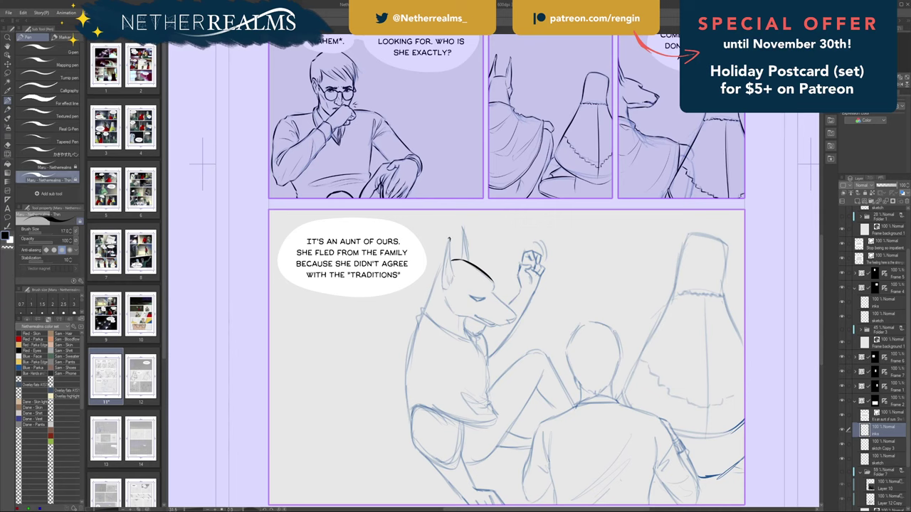
# Switch to the thicker Maru - Netherrealms pen and ink both pointed ears of the dog-headed figure.
pyautogui.click(63, 165)
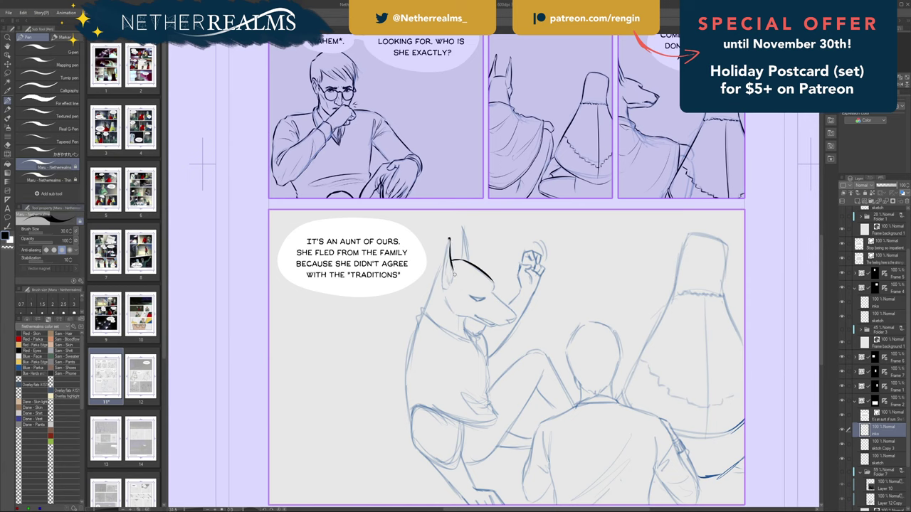
pyautogui.moveTo(449, 241); pyautogui.dragTo(451, 272)
pyautogui.moveTo(448, 239); pyautogui.dragTo(442, 281)
pyautogui.hotkey('ctrl', 'z')
pyautogui.moveTo(448, 243); pyautogui.dragTo(443, 289)
pyautogui.hotkey('ctrl', 'z')
pyautogui.moveTo(448, 245); pyautogui.dragTo(445, 285)
pyautogui.moveTo(447, 259); pyautogui.dragTo(447, 287)
pyautogui.moveTo(463, 229); pyautogui.dragTo(468, 263)
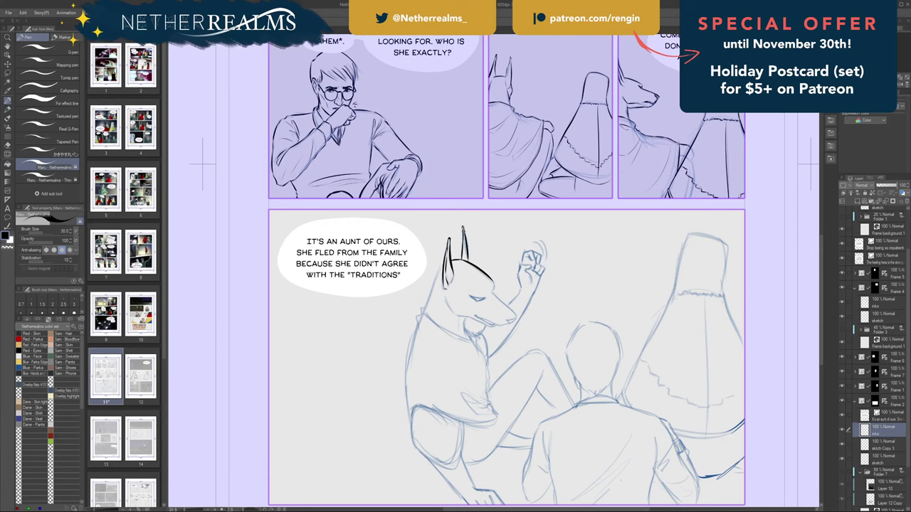
# Ink the back of the dog-headed figure's neck from the ear down to the shirt collar.
pyautogui.moveTo(463, 231)
pyautogui.mouseDown()
pyautogui.moveTo(466, 261)
pyautogui.moveTo(432, 299)
pyautogui.mouseUp()
pyautogui.hotkey('ctrl', 'z')
pyautogui.hotkey('ctrl', 'z')
pyautogui.moveTo(443, 264); pyautogui.dragTo(431, 296)
pyautogui.hotkey('ctrl', 'z')
pyautogui.moveTo(442, 264); pyautogui.dragTo(430, 297)
pyautogui.hotkey('ctrl', 'z')
pyautogui.moveTo(443, 265); pyautogui.dragTo(429, 302)
pyautogui.hotkey('ctrl', 'z')
pyautogui.moveTo(443, 264); pyautogui.dragTo(424, 312)
# Ink the double collar line of the shirt around the base of the dog-headed figure's neck.
pyautogui.moveTo(424, 312); pyautogui.dragTo(467, 340)
pyautogui.hotkey('ctrl', 'z')
pyautogui.moveTo(424, 309); pyautogui.dragTo(470, 334)
pyautogui.moveTo(427, 320); pyautogui.dragTo(458, 343)
pyautogui.hotkey('ctrl', 'z')
pyautogui.moveTo(424, 317)
pyautogui.mouseDown()
pyautogui.moveTo(463, 353)
pyautogui.moveTo(442, 336)
pyautogui.mouseUp()
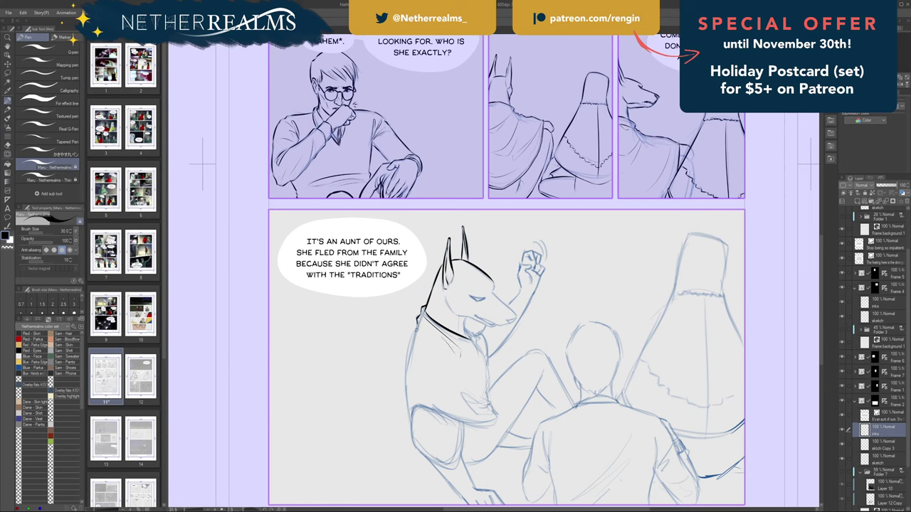
# Ink the curved back of the shirt from the collar down to the hip.
pyautogui.moveTo(418, 323); pyautogui.dragTo(404, 401)
pyautogui.hotkey('ctrl', 'z')
pyautogui.moveTo(418, 324); pyautogui.dragTo(409, 416)
pyautogui.hotkey('ctrl', 'z')
pyautogui.moveTo(418, 321); pyautogui.dragTo(407, 373)
pyautogui.hotkey('ctrl', 'z')
pyautogui.moveTo(417, 320)
pyautogui.mouseDown()
pyautogui.moveTo(406, 373)
pyautogui.moveTo(411, 424)
pyautogui.mouseUp()
pyautogui.moveTo(415, 407); pyautogui.dragTo(410, 425)
# Ink the front of the shirt collar beneath the dog-headed figure's throat.
pyautogui.moveTo(471, 328); pyautogui.dragTo(481, 366)
pyautogui.hotkey('ctrl', 'z')
pyautogui.hotkey('ctrl', 'z')
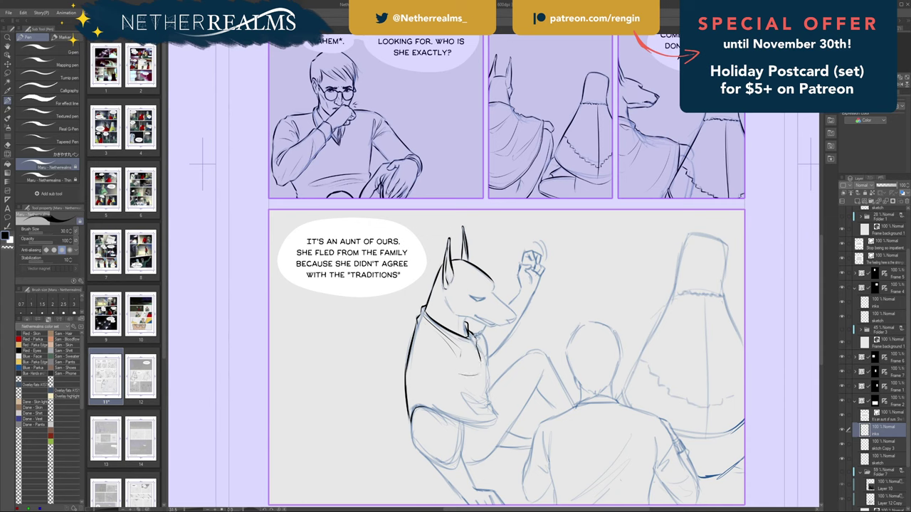
pyautogui.moveTo(471, 332); pyautogui.dragTo(477, 338)
pyautogui.moveTo(477, 337); pyautogui.dragTo(483, 329)
pyautogui.hotkey('ctrl', 'z')
pyautogui.hotkey('ctrl', 'z')
# Ink the front edge of the shirt from the chest down to the sleeve.
pyautogui.moveTo(481, 333)
pyautogui.mouseDown()
pyautogui.moveTo(488, 373)
pyautogui.moveTo(491, 290)
pyautogui.moveTo(486, 360)
pyautogui.moveTo(478, 345)
pyautogui.moveTo(488, 396)
pyautogui.mouseUp()
pyautogui.hotkey('ctrl', 'z')
pyautogui.hotkey('ctrl', 'z')
pyautogui.moveTo(489, 364); pyautogui.dragTo(487, 397)
pyautogui.hotkey('ctrl', 'z')
pyautogui.moveTo(489, 363); pyautogui.dragTo(488, 395)
pyautogui.hotkey('ctrl', 'z')
# Ink the shirt's lower hem from the hip to the rounded fold at the front.
pyautogui.moveTo(420, 407)
pyautogui.mouseDown()
pyautogui.moveTo(500, 411)
pyautogui.moveTo(489, 413)
pyautogui.moveTo(479, 399)
pyautogui.moveTo(490, 424)
pyautogui.moveTo(481, 410)
pyautogui.moveTo(490, 396)
pyautogui.moveTo(479, 408)
pyautogui.moveTo(476, 400)
pyautogui.moveTo(485, 406)
pyautogui.moveTo(465, 395)
pyautogui.moveTo(488, 404)
pyautogui.moveTo(464, 395)
pyautogui.moveTo(475, 415)
pyautogui.mouseUp()
pyautogui.hotkey('ctrl', 'z')
pyautogui.hotkey('ctrl', 'z')
pyautogui.hotkey('ctrl', 'z')
pyautogui.hotkey('ctrl', 'z')
pyautogui.hotkey('ctrl', 'z')
pyautogui.hotkey('ctrl', 'z')
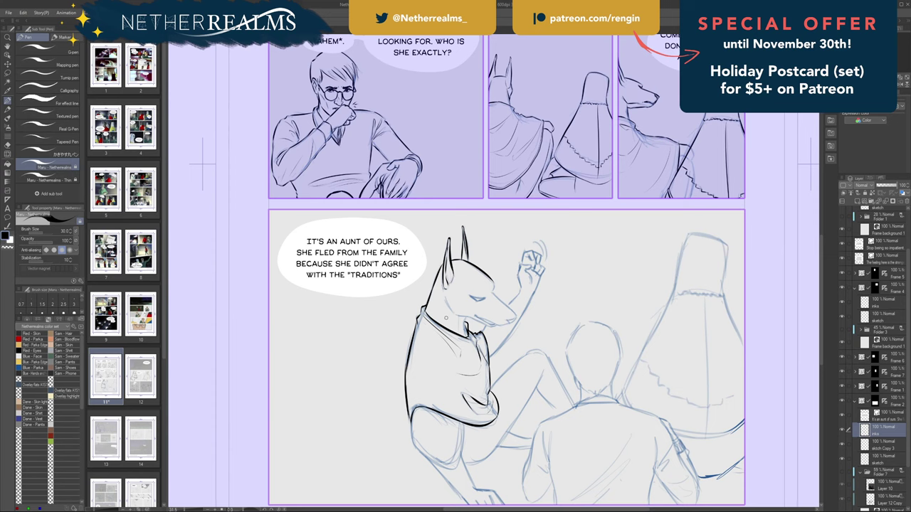
# Ink the dog-headed figure's half-closed eye with a thick lid line.
pyautogui.moveTo(445, 317); pyautogui.dragTo(402, 336)
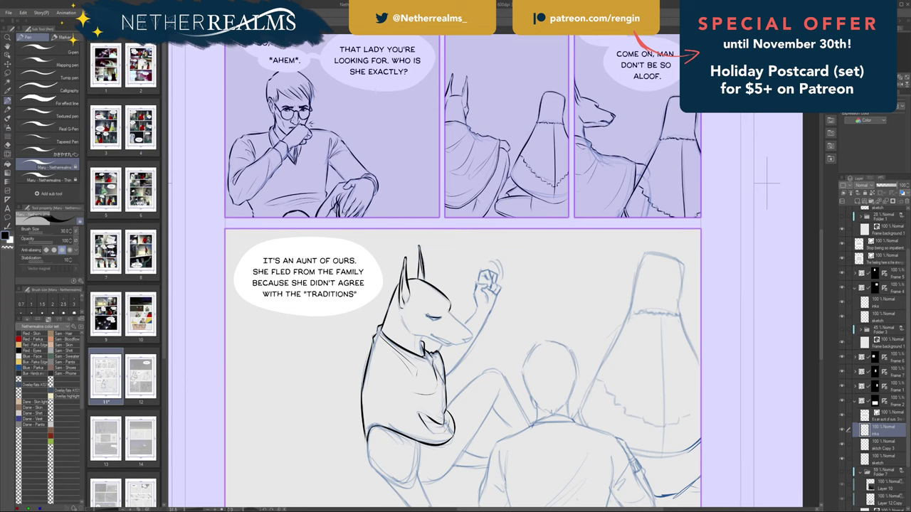
pyautogui.moveTo(441, 318); pyautogui.dragTo(426, 315)
pyautogui.moveTo(426, 319); pyautogui.dragTo(434, 315)
pyautogui.hotkey('ctrl', 'z')
pyautogui.moveTo(437, 318); pyautogui.dragTo(441, 320)
pyautogui.hotkey('ctrl', 'z')
# Ink the dog-headed figure's muzzle bridge, nose and mouth line.
pyautogui.moveTo(454, 241); pyautogui.dragTo(479, 224)
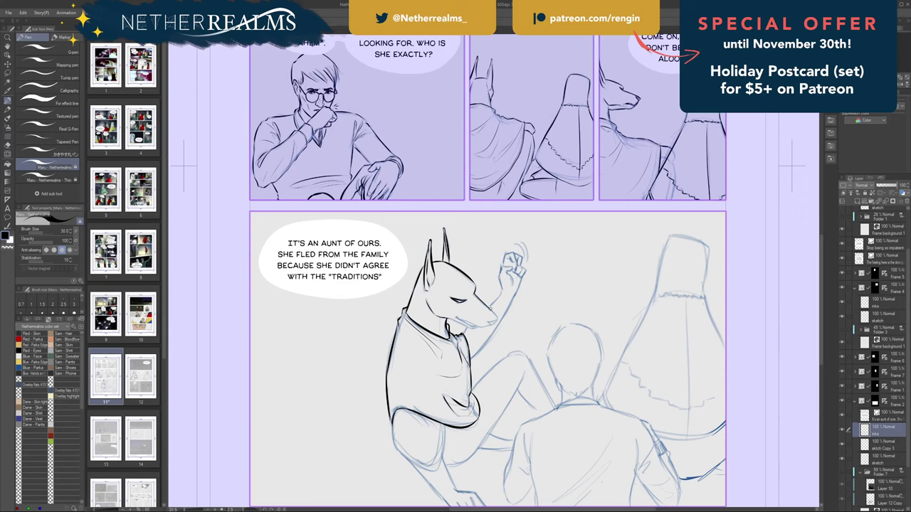
pyautogui.moveTo(476, 297); pyautogui.dragTo(494, 313)
pyautogui.moveTo(437, 263); pyautogui.dragTo(379, 281)
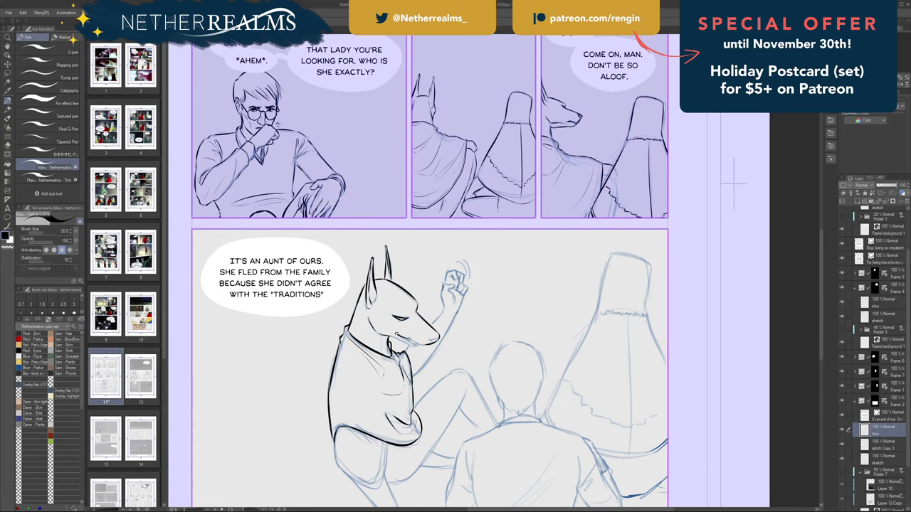
pyautogui.moveTo(408, 338); pyautogui.dragTo(425, 347)
pyautogui.moveTo(397, 335); pyautogui.dragTo(410, 342)
# Ink the rounded outline of the seated figure's near thigh below the shirt hem.
pyautogui.moveTo(427, 342); pyautogui.dragTo(486, 231)
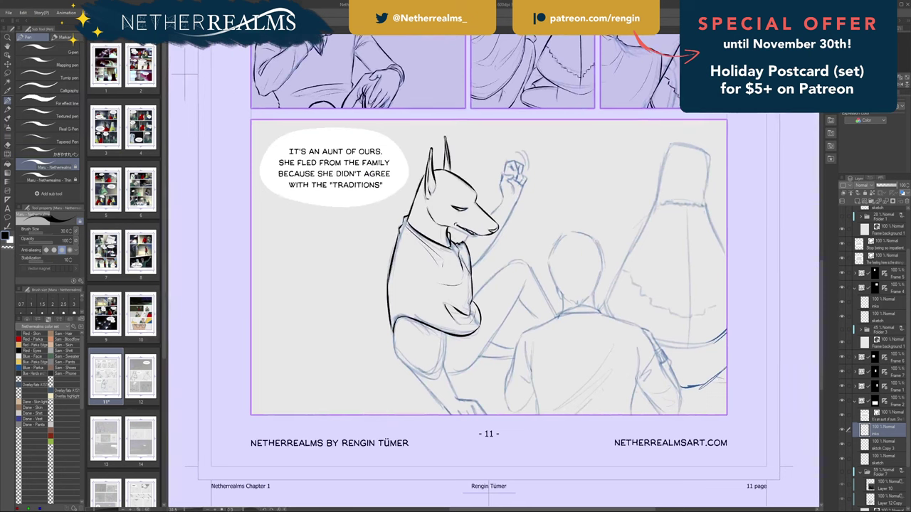
pyautogui.moveTo(394, 327); pyautogui.dragTo(397, 351)
pyautogui.moveTo(395, 351); pyautogui.dragTo(432, 377)
pyautogui.hotkey('ctrl', 'z')
pyautogui.moveTo(395, 351); pyautogui.dragTo(428, 376)
pyautogui.moveTo(447, 333)
pyautogui.mouseDown()
pyautogui.moveTo(439, 377)
pyautogui.moveTo(421, 375)
pyautogui.moveTo(435, 378)
pyautogui.mouseUp()
pyautogui.hotkey('ctrl', 'z')
pyautogui.moveTo(394, 352); pyautogui.dragTo(436, 378)
pyautogui.moveTo(446, 337)
pyautogui.mouseDown()
pyautogui.moveTo(431, 378)
pyautogui.moveTo(447, 410)
pyautogui.mouseUp()
pyautogui.hotkey('ctrl', 'z')
pyautogui.hotkey('ctrl', 'z')
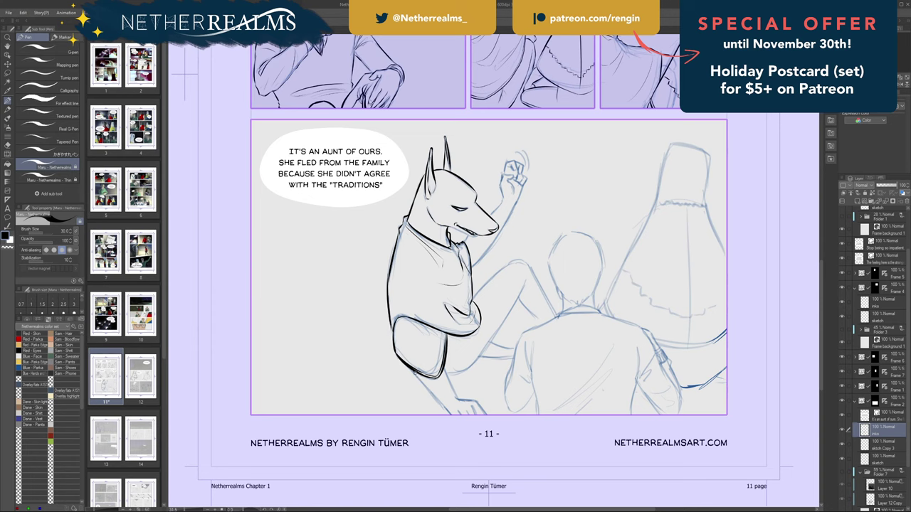
# Ink the near lower leg and the foot down to the panel's bottom border.
pyautogui.moveTo(410, 369); pyautogui.dragTo(451, 414)
pyautogui.hotkey('ctrl', 'z')
pyautogui.moveTo(445, 369)
pyautogui.mouseDown()
pyautogui.moveTo(455, 396)
pyautogui.moveTo(489, 415)
pyautogui.mouseUp()
pyautogui.moveTo(471, 407)
pyautogui.mouseDown()
pyautogui.moveTo(477, 415)
pyautogui.moveTo(460, 417)
pyautogui.mouseUp()
pyautogui.hotkey('ctrl', 'z')
# Ink the dog-headed figure's lower jaw beneath the mouth.
pyautogui.moveTo(451, 343); pyautogui.dragTo(441, 401)
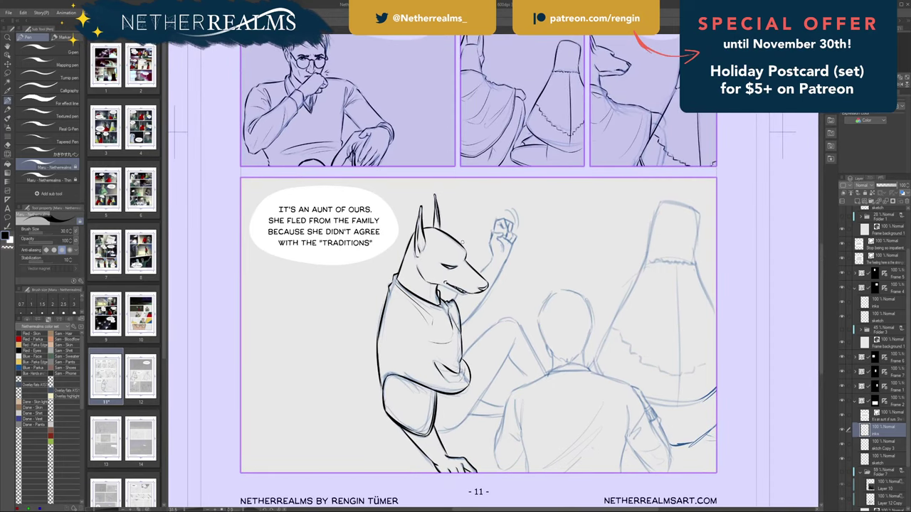
pyautogui.moveTo(460, 205); pyautogui.dragTo(422, 226)
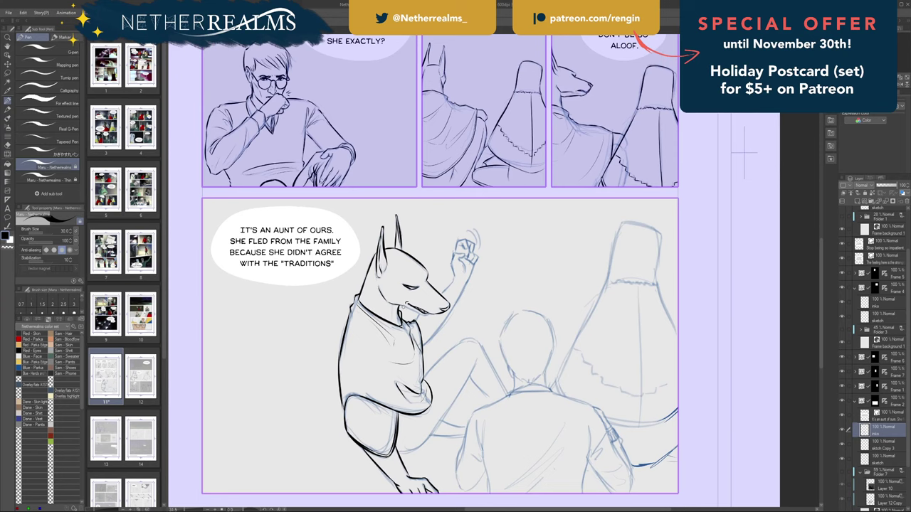
pyautogui.moveTo(404, 306); pyautogui.dragTo(417, 313)
pyautogui.hotkey('ctrl', 'z')
pyautogui.moveTo(404, 306); pyautogui.dragTo(424, 314)
pyautogui.hotkey('ctrl', 'z')
# Ink the seated figure's raised far knee with the thigh and shin lines on both sides.
pyautogui.moveTo(329, 253); pyautogui.dragTo(414, 260)
pyautogui.hotkey('ctrl', '+')
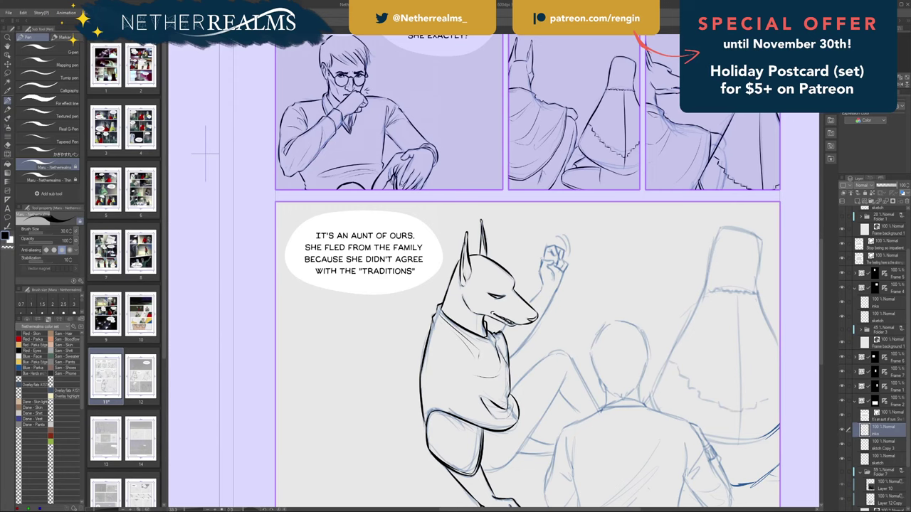
pyautogui.moveTo(518, 286)
pyautogui.mouseDown()
pyautogui.moveTo(411, 263)
pyautogui.moveTo(466, 266)
pyautogui.moveTo(470, 259)
pyautogui.mouseUp()
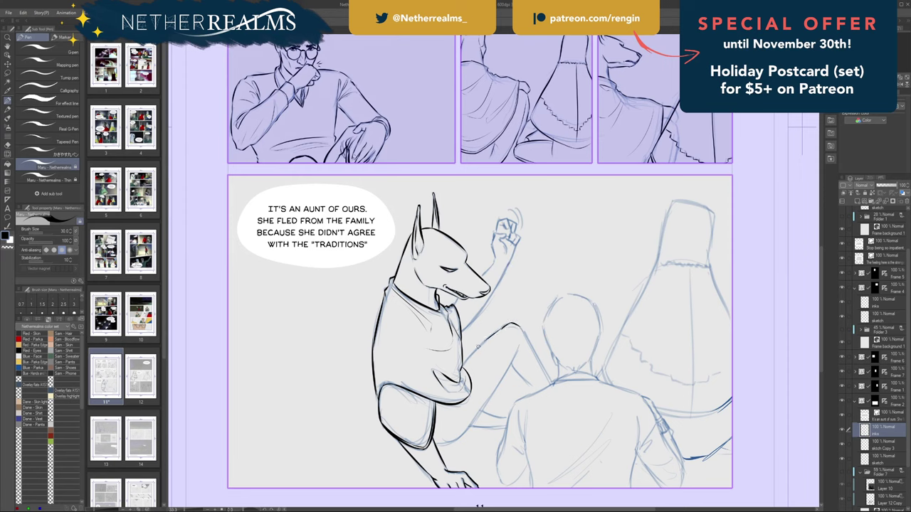
pyautogui.moveTo(501, 329); pyautogui.dragTo(463, 366)
pyautogui.moveTo(523, 330); pyautogui.dragTo(554, 384)
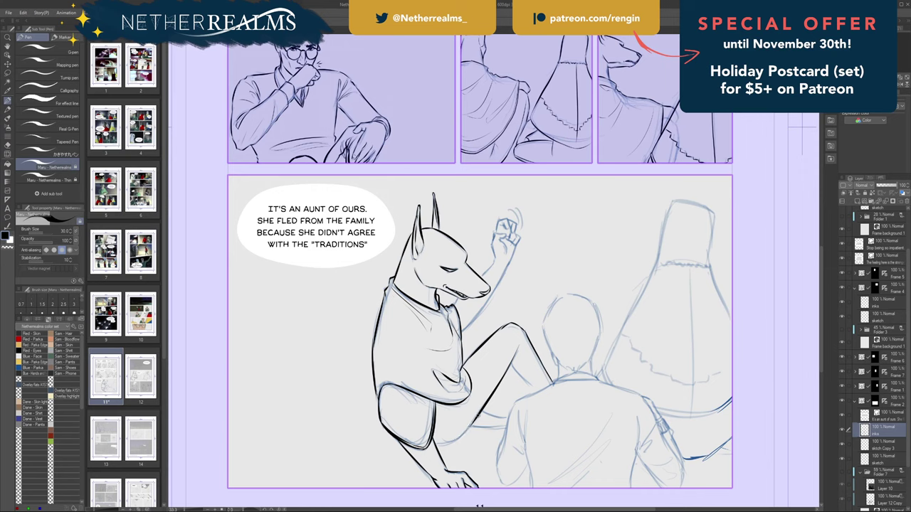
# Ink the underside of the far thigh and the short lines running behind the foreground figure's shoulder.
pyautogui.moveTo(434, 442); pyautogui.dragTo(450, 446)
pyautogui.hotkey('ctrl', 'z')
pyautogui.moveTo(434, 443); pyautogui.dragTo(448, 446)
pyautogui.moveTo(505, 425)
pyautogui.mouseDown()
pyautogui.moveTo(464, 425)
pyautogui.moveTo(471, 425)
pyautogui.mouseUp()
pyautogui.hotkey('ctrl', 'z')
# Ink the inner wrist and the base of the dog-headed figure's raised hand.
pyautogui.moveTo(381, 197); pyautogui.dragTo(457, 240)
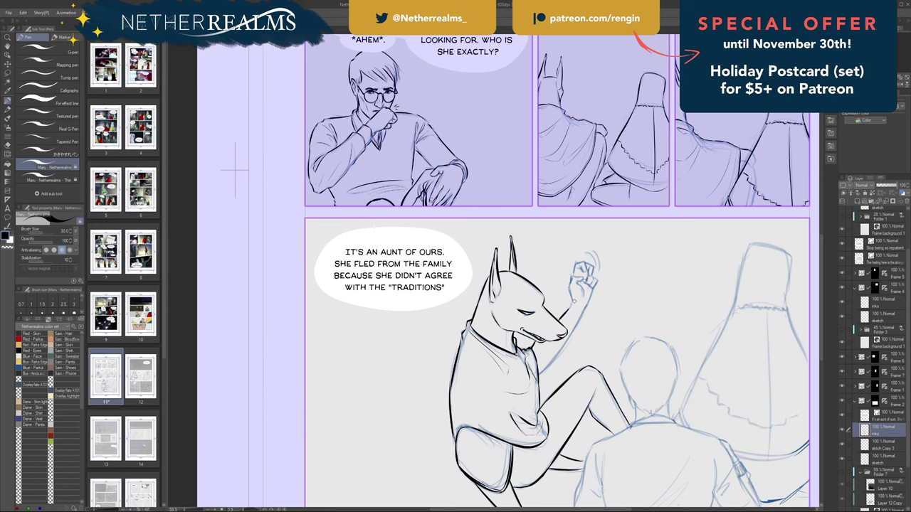
pyautogui.moveTo(559, 318); pyautogui.dragTo(571, 303)
pyautogui.moveTo(573, 301)
pyautogui.mouseDown()
pyautogui.moveTo(573, 271)
pyautogui.moveTo(570, 282)
pyautogui.moveTo(585, 270)
pyautogui.moveTo(575, 283)
pyautogui.moveTo(585, 297)
pyautogui.mouseUp()
pyautogui.hotkey('ctrl', 'z')
pyautogui.hotkey('ctrl', 'z')
pyautogui.hotkey('ctrl', 'z')
pyautogui.hotkey('ctrl', 'z')
# Add a separate layer above the inks and draw the motion lines around the raised hand.
pyautogui.hotkey('ctrl', 'shift', 'n')
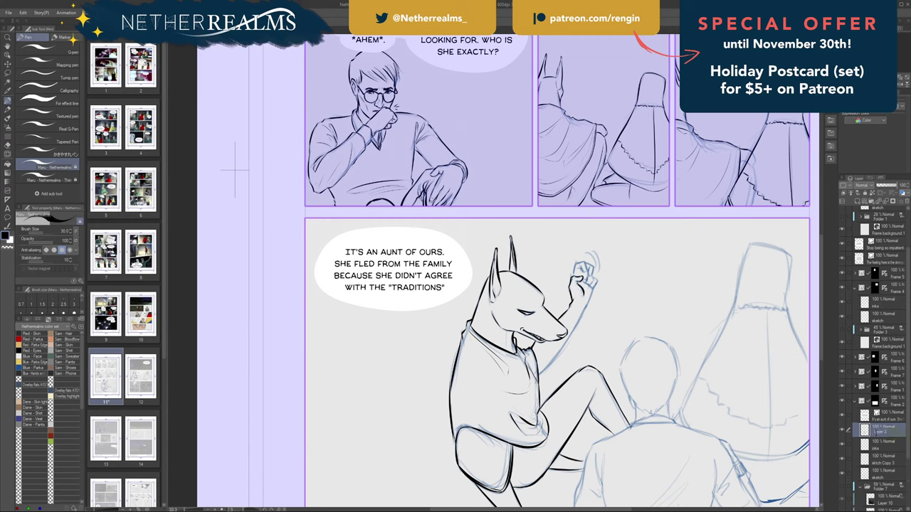
pyautogui.write('fo')
pyautogui.moveTo(588, 253); pyautogui.dragTo(599, 268)
pyautogui.hotkey('ctrl', 'z')
# Return to Frame 2's inks layer, save the page and ink the fingers of the raised fist.
pyautogui.click(872, 448)
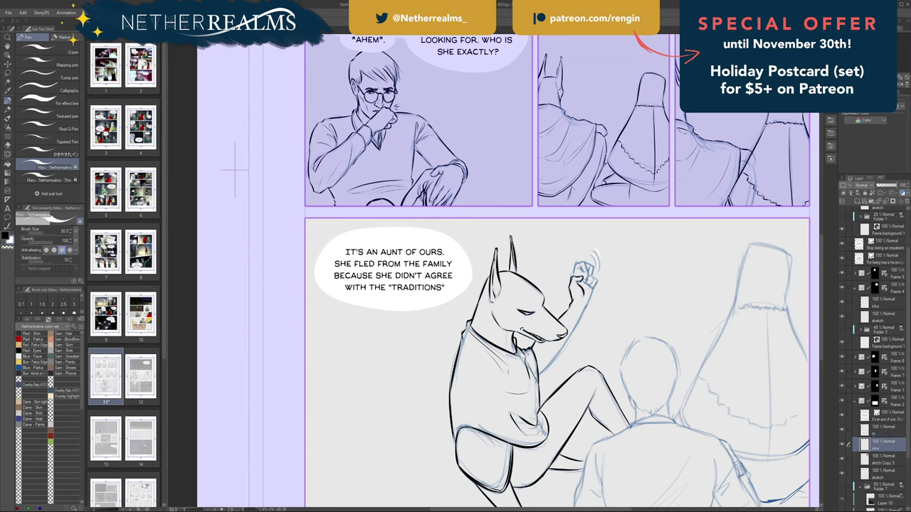
pyautogui.hotkey('ctrl', 's')
pyautogui.press('x')
pyautogui.press('x')
pyautogui.press('x')
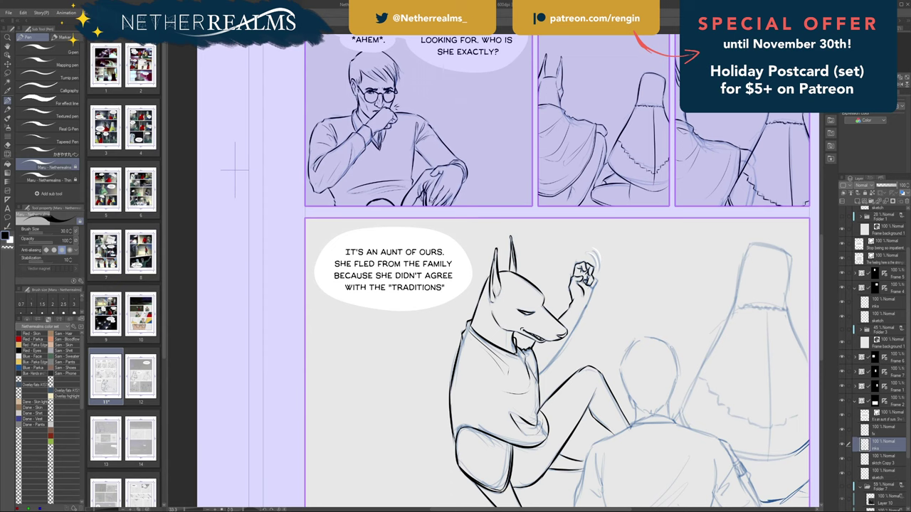
pyautogui.moveTo(594, 275); pyautogui.dragTo(597, 282)
# Ink the outer edge of the raised forearm just below the wrist.
pyautogui.moveTo(582, 227); pyautogui.dragTo(542, 169)
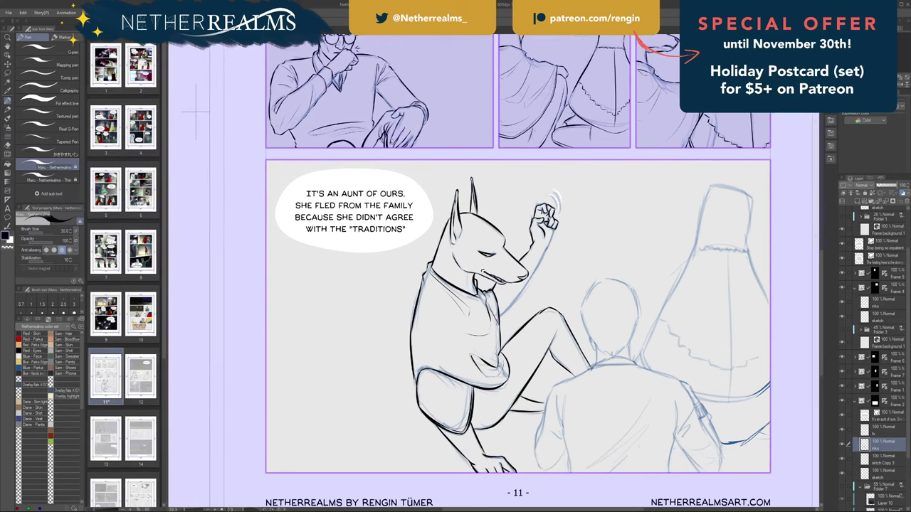
pyautogui.moveTo(555, 228); pyautogui.dragTo(545, 250)
pyautogui.hotkey('ctrl', 'z')
pyautogui.moveTo(553, 243); pyautogui.dragTo(545, 251)
pyautogui.hotkey('ctrl', 'z')
pyautogui.press('e')
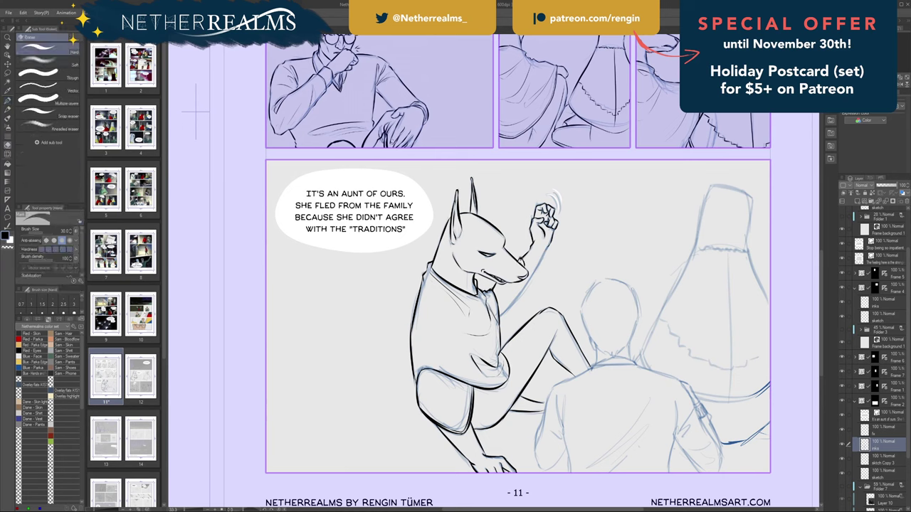
pyautogui.press('p')
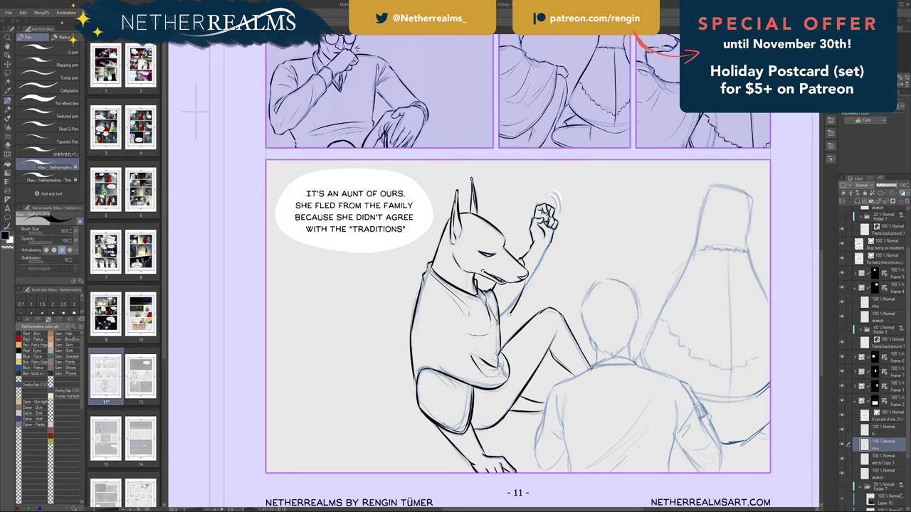
# Ink the rest of the raised forearm down to the shirt and strengthen the shirt's lower hem.
pyautogui.moveTo(525, 284); pyautogui.dragTo(499, 324)
pyautogui.moveTo(524, 260); pyautogui.dragTo(520, 269)
pyautogui.moveTo(425, 367)
pyautogui.mouseDown()
pyautogui.moveTo(416, 381)
pyautogui.moveTo(435, 368)
pyautogui.moveTo(481, 389)
pyautogui.mouseUp()
pyautogui.moveTo(488, 387); pyautogui.dragTo(510, 369)
pyautogui.moveTo(548, 246); pyautogui.dragTo(521, 295)
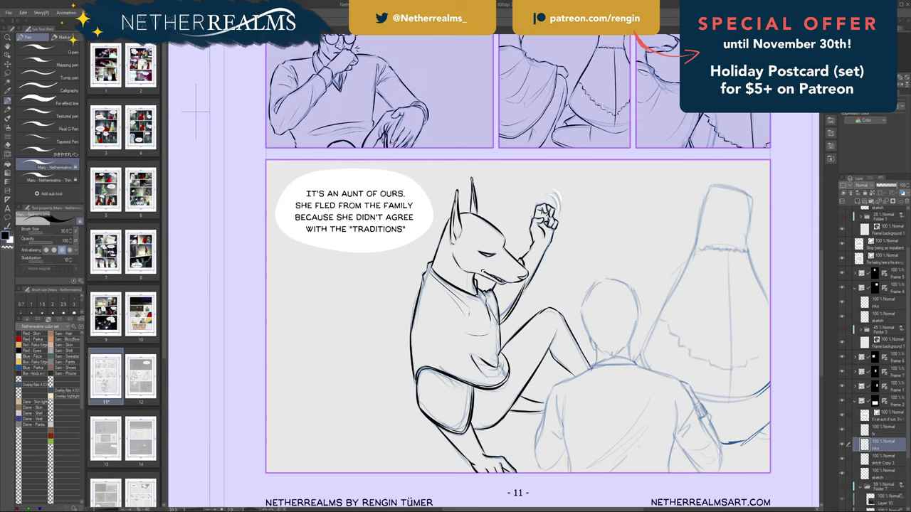
# Undo the last stroke and re-ink the outer edge of the dog-headed figure's raised forearm.
pyautogui.hotkey('ctrl', 'z')
pyautogui.moveTo(547, 246); pyautogui.dragTo(521, 293)
# Ink the robed figure's hood outline and the scalloped edge along its base in the "It's an aunt of ours" panel.
pyautogui.moveTo(536, 260); pyautogui.dragTo(329, 320)
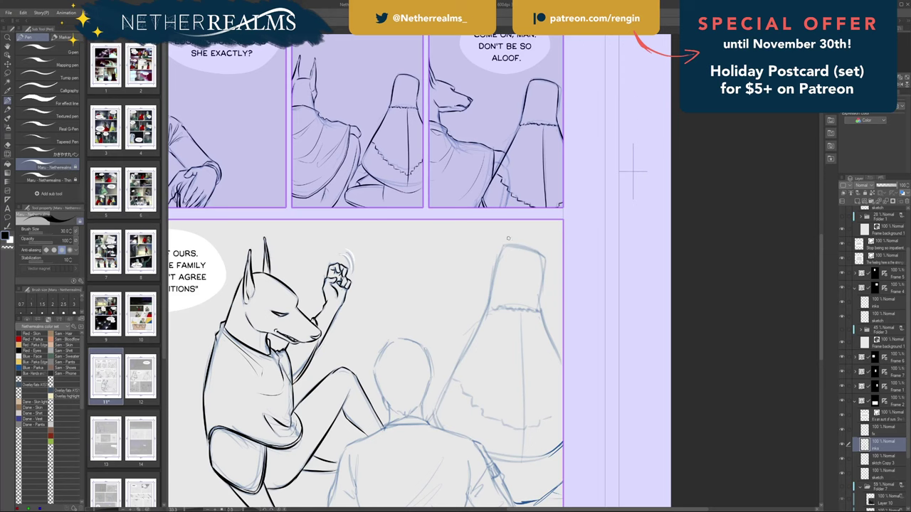
pyautogui.moveTo(507, 245)
pyautogui.mouseDown()
pyautogui.moveTo(548, 257)
pyautogui.moveTo(532, 249)
pyautogui.moveTo(543, 257)
pyautogui.moveTo(540, 302)
pyautogui.mouseUp()
pyautogui.hotkey('ctrl', 'z')
pyautogui.hotkey('ctrl', 'z')
pyautogui.hotkey('ctrl', 'z')
pyautogui.hotkey('ctrl', 'z')
pyautogui.moveTo(504, 247); pyautogui.dragTo(487, 307)
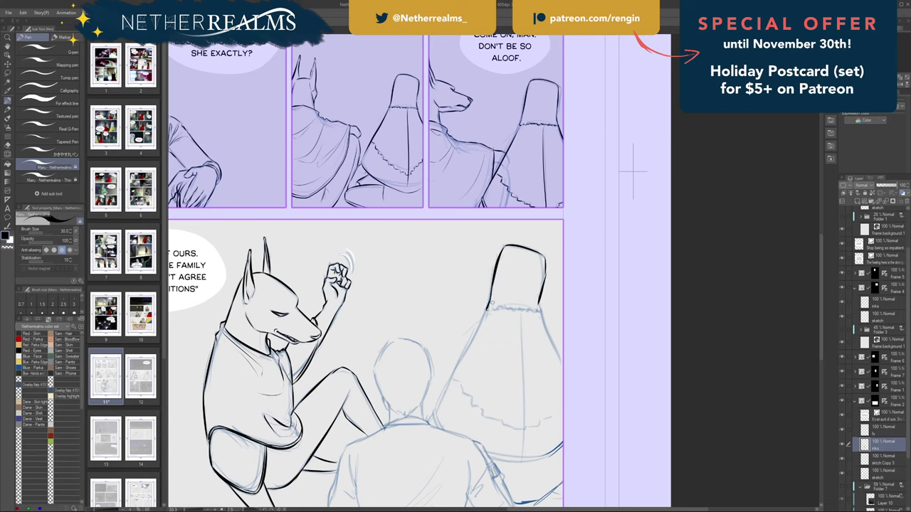
pyautogui.moveTo(541, 301)
pyautogui.mouseDown()
pyautogui.moveTo(494, 254)
pyautogui.moveTo(523, 313)
pyautogui.moveTo(487, 310)
pyautogui.moveTo(519, 310)
pyautogui.mouseUp()
# Ink the left edge of the robe from the hood down to behind the seated man's shoulder.
pyautogui.moveTo(530, 218); pyautogui.dragTo(563, 165)
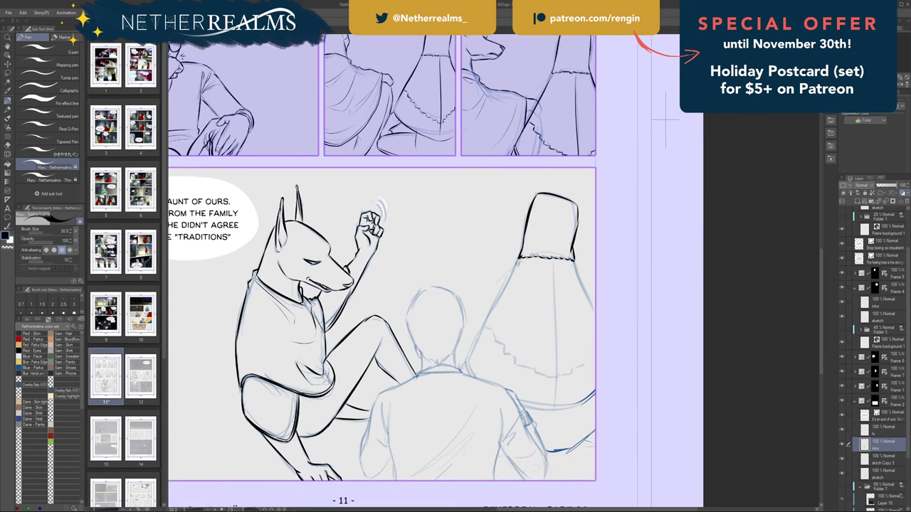
pyautogui.moveTo(524, 256); pyautogui.dragTo(474, 346)
pyautogui.hotkey('ctrl', 'z')
pyautogui.moveTo(519, 258); pyautogui.dragTo(471, 356)
pyautogui.hotkey('ctrl', 'z')
pyautogui.moveTo(520, 258); pyautogui.dragTo(478, 331)
pyautogui.hotkey('ctrl', 'z')
pyautogui.moveTo(519, 259)
pyautogui.mouseDown()
pyautogui.moveTo(466, 369)
pyautogui.moveTo(465, 366)
pyautogui.mouseUp()
pyautogui.moveTo(509, 261); pyautogui.dragTo(454, 258)
pyautogui.hotkey('ctrl', 'z')
pyautogui.moveTo(414, 360); pyautogui.dragTo(424, 367)
pyautogui.hotkey('ctrl', 'z')
pyautogui.hotkey('ctrl', 'z')
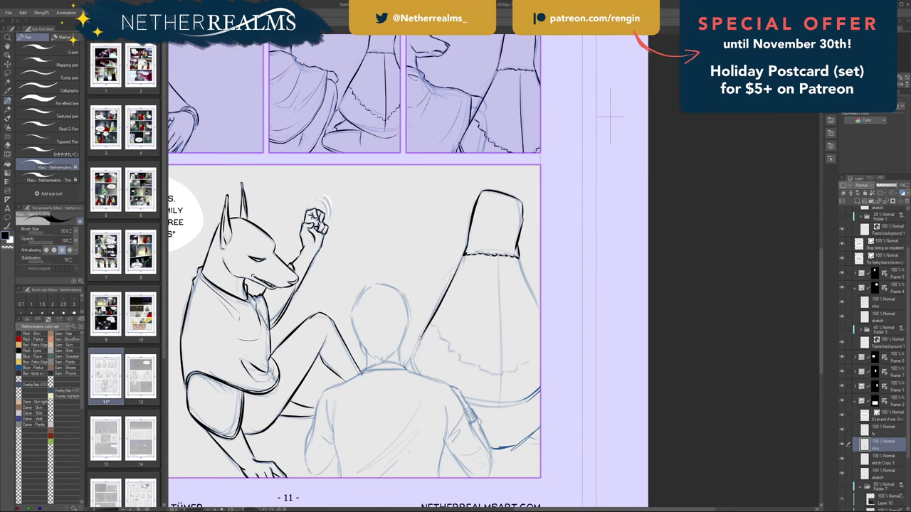
pyautogui.moveTo(423, 331); pyautogui.dragTo(408, 363)
pyautogui.hotkey('ctrl', 'z')
pyautogui.moveTo(422, 331); pyautogui.dragTo(410, 359)
# Ink the right edge of the robe from the hood down to the panel border.
pyautogui.moveTo(519, 258); pyautogui.dragTo(540, 312)
pyautogui.hotkey('ctrl', 'z')
pyautogui.moveTo(519, 258); pyautogui.dragTo(541, 307)
pyautogui.hotkey('ctrl', 'z')
pyautogui.moveTo(519, 257); pyautogui.dragTo(540, 307)
pyautogui.hotkey('ctrl', 'z')
pyautogui.moveTo(518, 257); pyautogui.dragTo(539, 307)
pyautogui.hotkey('ctrl', 'z')
pyautogui.moveTo(518, 256); pyautogui.dragTo(539, 314)
# Ink the vertical centre seam down the back of the robe.
pyautogui.moveTo(532, 276)
pyautogui.mouseDown()
pyautogui.moveTo(617, 267)
pyautogui.moveTo(566, 297)
pyautogui.moveTo(566, 275)
pyautogui.moveTo(527, 395)
pyautogui.mouseUp()
pyautogui.hotkey('ctrl', 'z')
pyautogui.moveTo(533, 254); pyautogui.dragTo(539, 396)
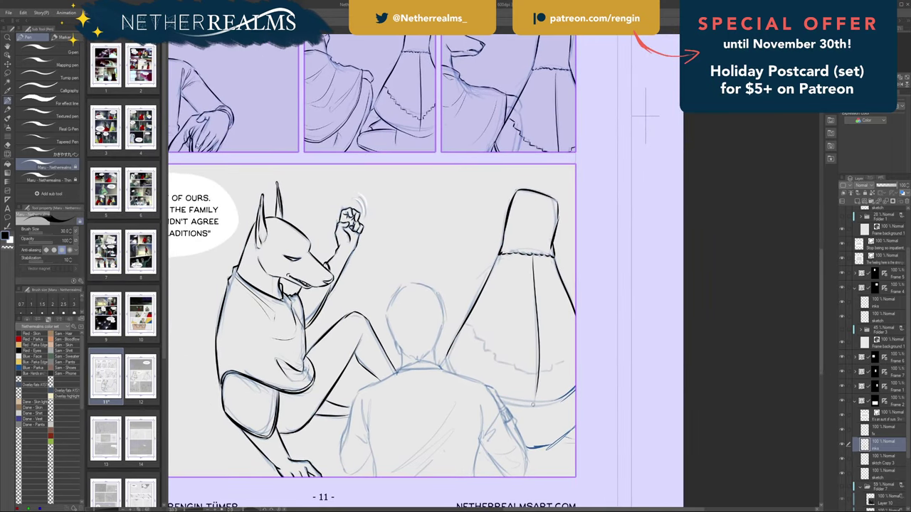
pyautogui.hotkey('ctrl', 'z')
pyautogui.moveTo(533, 255); pyautogui.dragTo(533, 407)
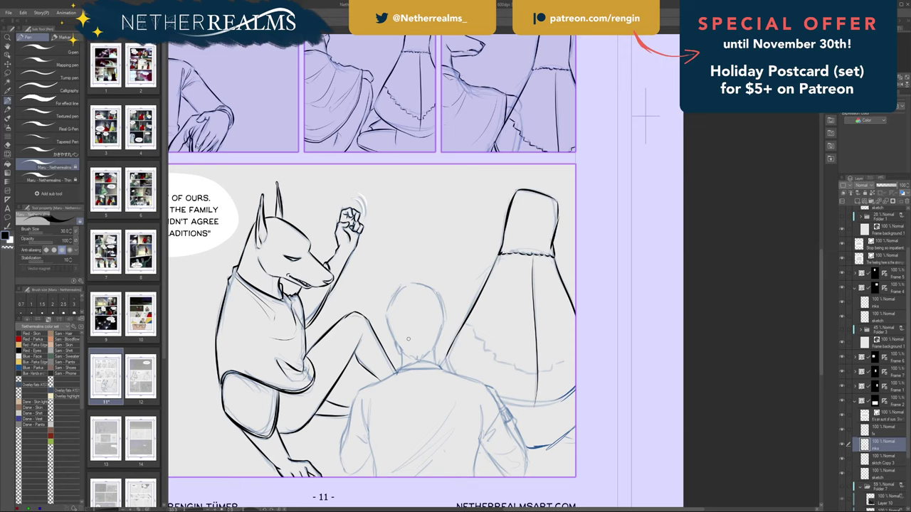
# Ink the zigzag trim across the back of the robe.
pyautogui.moveTo(268, 235); pyautogui.dragTo(264, 243)
pyautogui.moveTo(484, 322); pyautogui.dragTo(473, 301)
pyautogui.moveTo(539, 360); pyautogui.dragTo(579, 317)
# Ink the outline of the head of the man seated with his back to the viewer.
pyautogui.moveTo(388, 284)
pyautogui.mouseDown()
pyautogui.moveTo(521, 298)
pyautogui.moveTo(509, 270)
pyautogui.moveTo(483, 291)
pyautogui.mouseUp()
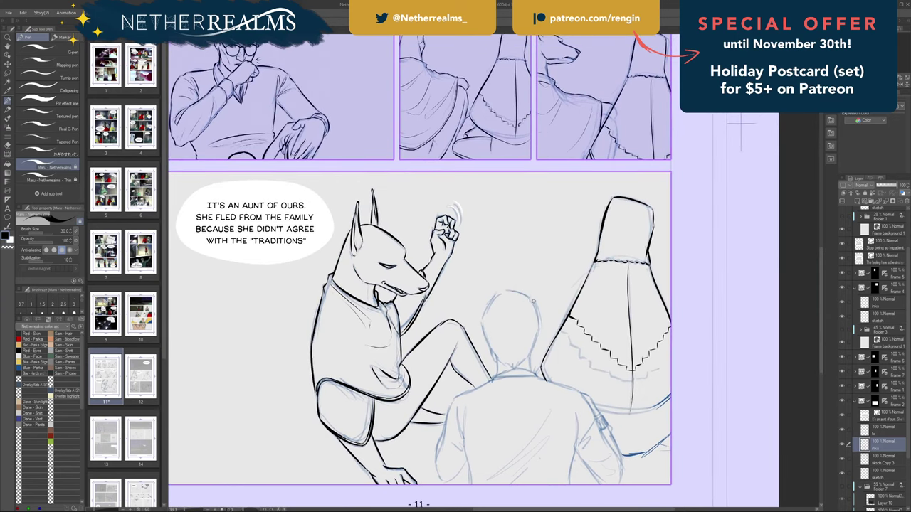
pyautogui.moveTo(535, 303)
pyautogui.mouseDown()
pyautogui.moveTo(498, 294)
pyautogui.moveTo(506, 290)
pyautogui.moveTo(481, 321)
pyautogui.moveTo(486, 302)
pyautogui.moveTo(502, 294)
pyautogui.moveTo(483, 316)
pyautogui.mouseUp()
pyautogui.hotkey('ctrl', 'z')
pyautogui.hotkey('ctrl', 'z')
pyautogui.moveTo(482, 321); pyautogui.dragTo(493, 351)
pyautogui.moveTo(534, 301); pyautogui.dragTo(537, 343)
pyautogui.hotkey('ctrl', 'z')
pyautogui.moveTo(533, 302); pyautogui.dragTo(538, 331)
pyautogui.hotkey('ctrl', 'z')
pyautogui.moveTo(534, 300); pyautogui.dragTo(538, 335)
pyautogui.hotkey('ctrl', 'z')
pyautogui.moveTo(534, 299)
pyautogui.mouseDown()
pyautogui.moveTo(536, 360)
pyautogui.moveTo(513, 368)
pyautogui.mouseUp()
pyautogui.hotkey('ctrl', 'z')
pyautogui.hotkey('ctrl', 'z')
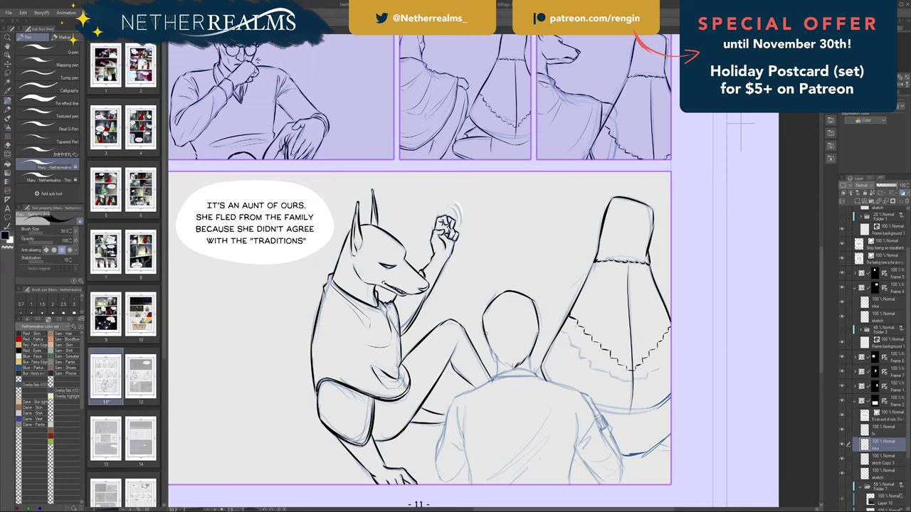
# Ink the seated man's ear area, hairline and nape with short strokes.
pyautogui.moveTo(490, 330); pyautogui.dragTo(488, 347)
pyautogui.moveTo(488, 335); pyautogui.dragTo(490, 347)
pyautogui.moveTo(488, 332)
pyautogui.mouseDown()
pyautogui.moveTo(494, 353)
pyautogui.moveTo(514, 365)
pyautogui.mouseUp()
pyautogui.moveTo(486, 311)
pyautogui.mouseDown()
pyautogui.moveTo(482, 332)
pyautogui.moveTo(499, 377)
pyautogui.mouseUp()
pyautogui.hotkey('ctrl', 'z')
pyautogui.hotkey('ctrl', 'z')
pyautogui.moveTo(498, 354)
pyautogui.mouseDown()
pyautogui.moveTo(495, 376)
pyautogui.moveTo(529, 372)
pyautogui.mouseUp()
pyautogui.moveTo(525, 369); pyautogui.dragTo(503, 370)
pyautogui.hotkey('ctrl', 'z')
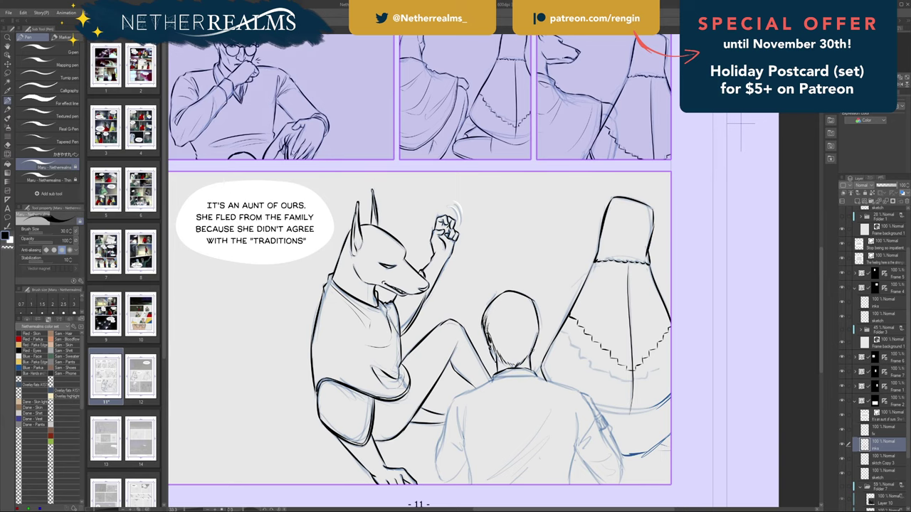
# Ink the seated man's shirt collar and shoulder lines.
pyautogui.moveTo(498, 370); pyautogui.dragTo(490, 304)
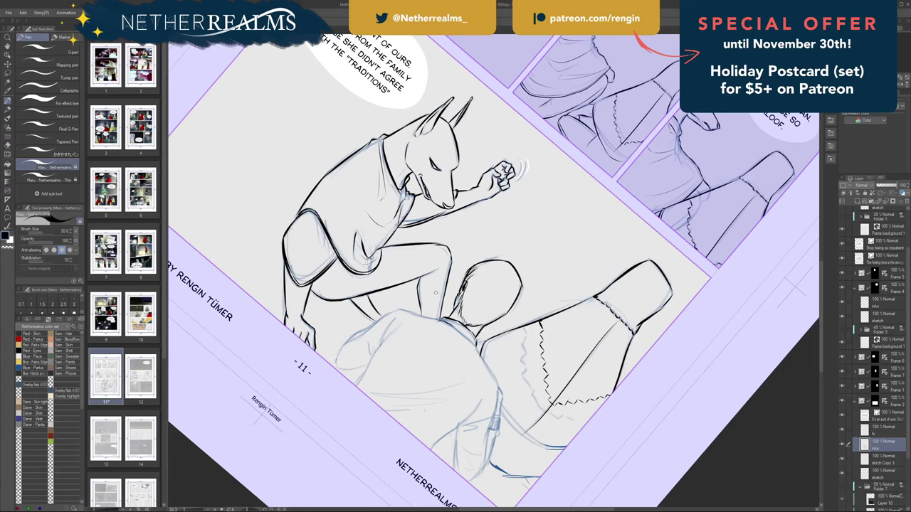
pyautogui.moveTo(453, 326); pyautogui.dragTo(475, 347)
pyautogui.hotkey('ctrl', 'z')
pyautogui.moveTo(455, 269); pyautogui.dragTo(516, 228)
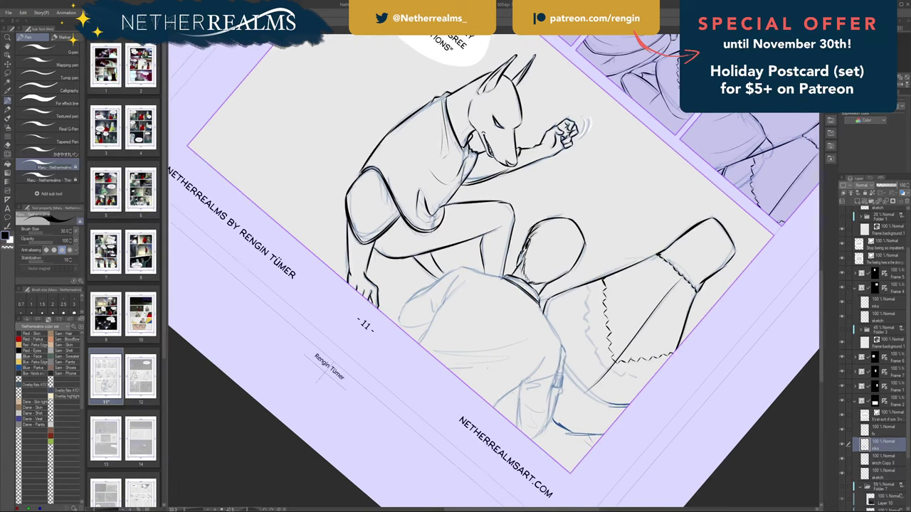
pyautogui.moveTo(540, 306); pyautogui.dragTo(559, 353)
pyautogui.hotkey('ctrl', 'z')
pyautogui.moveTo(464, 268)
pyautogui.mouseDown()
pyautogui.moveTo(502, 279)
pyautogui.moveTo(494, 277)
pyautogui.mouseUp()
pyautogui.hotkey('ctrl', 'z')
# Ink the outline of the seated man's left sleeve down to the panel's lower border.
pyautogui.moveTo(444, 180); pyautogui.dragTo(471, 306)
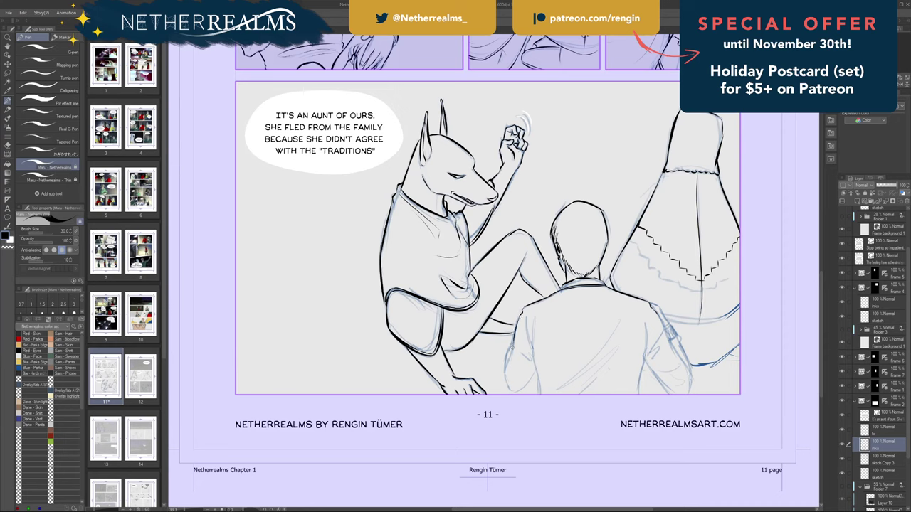
pyautogui.moveTo(521, 315)
pyautogui.mouseDown()
pyautogui.moveTo(512, 372)
pyautogui.moveTo(512, 344)
pyautogui.moveTo(505, 370)
pyautogui.moveTo(512, 345)
pyautogui.moveTo(506, 369)
pyautogui.mouseUp()
pyautogui.hotkey('ctrl', 'z')
pyautogui.moveTo(512, 350); pyautogui.dragTo(506, 392)
pyautogui.hotkey('ctrl', 'z')
pyautogui.moveTo(520, 389); pyautogui.dragTo(508, 391)
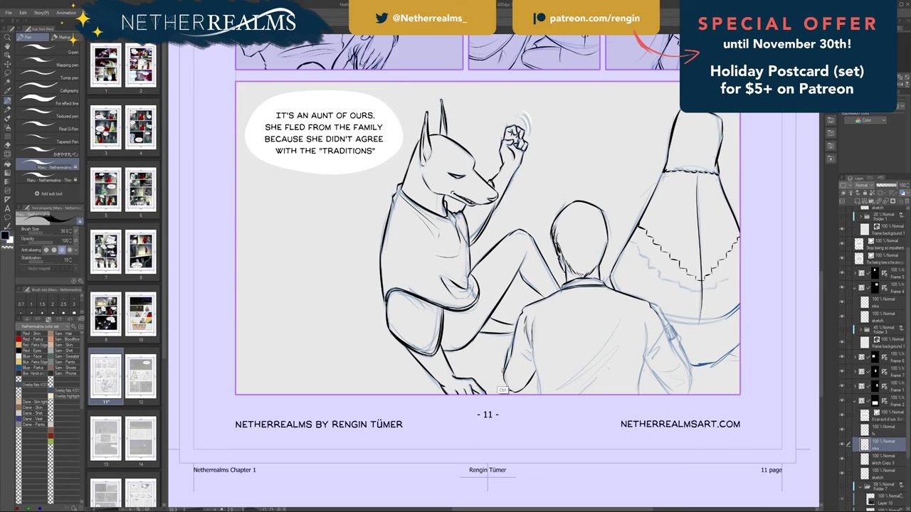
pyautogui.moveTo(503, 358); pyautogui.dragTo(519, 323)
# Ink the diagonal fabric folds across the back of the seated man's shirt.
pyautogui.moveTo(537, 373)
pyautogui.mouseDown()
pyautogui.moveTo(542, 400)
pyautogui.moveTo(539, 385)
pyautogui.mouseUp()
pyautogui.hotkey('ctrl', 'z')
pyautogui.moveTo(619, 321); pyautogui.dragTo(552, 391)
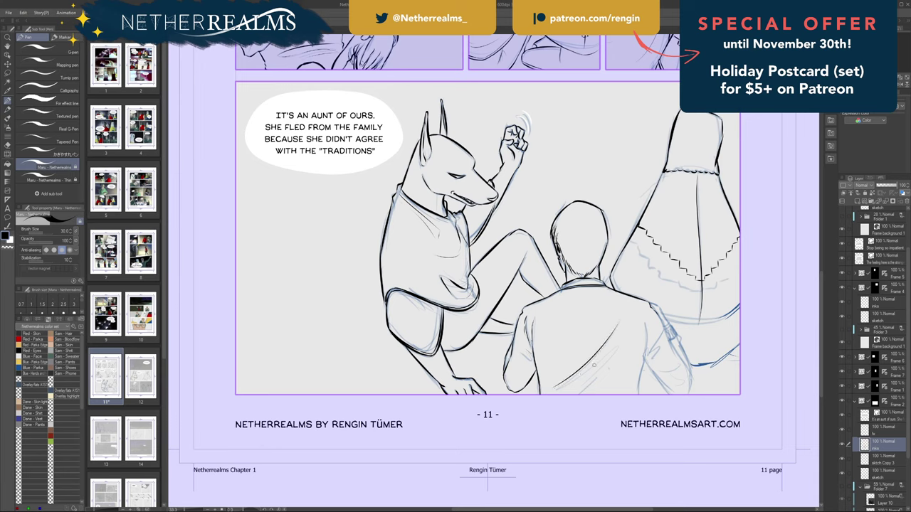
pyautogui.hotkey('ctrl', 'z')
pyautogui.moveTo(619, 323); pyautogui.dragTo(560, 389)
pyautogui.moveTo(611, 351)
pyautogui.mouseDown()
pyautogui.moveTo(572, 380)
pyautogui.moveTo(588, 382)
pyautogui.moveTo(582, 393)
pyautogui.mouseUp()
# Ink the line where the seated man's right sleeve meets the side of his torso.
pyautogui.moveTo(642, 368); pyautogui.dragTo(647, 325)
pyautogui.hotkey('ctrl', 'z')
pyautogui.moveTo(642, 369); pyautogui.dragTo(648, 319)
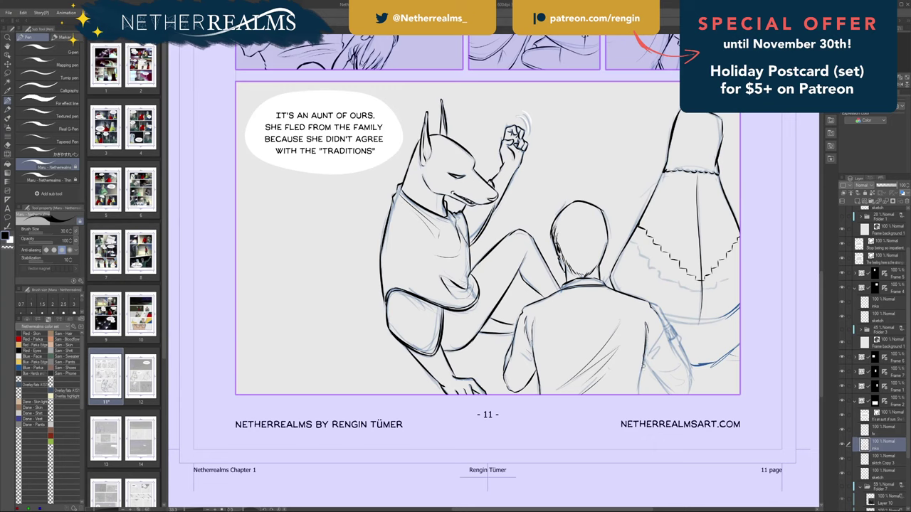
pyautogui.moveTo(642, 367)
pyautogui.mouseDown()
pyautogui.moveTo(638, 401)
pyautogui.moveTo(639, 384)
pyautogui.moveTo(638, 392)
pyautogui.mouseUp()
pyautogui.hotkey('ctrl', 'z')
pyautogui.moveTo(640, 333)
pyautogui.mouseDown()
pyautogui.moveTo(522, 313)
pyautogui.moveTo(548, 309)
pyautogui.moveTo(570, 349)
pyautogui.moveTo(563, 339)
pyautogui.moveTo(568, 372)
pyautogui.moveTo(572, 360)
pyautogui.mouseUp()
pyautogui.hotkey('ctrl', 'z')
pyautogui.hotkey('ctrl', 'z')
pyautogui.hotkey('ctrl', 'z')
pyautogui.hotkey('ctrl', 'z')
pyautogui.hotkey('ctrl', 'z')
pyautogui.hotkey('ctrl', 'z')
pyautogui.moveTo(562, 339); pyautogui.dragTo(570, 350)
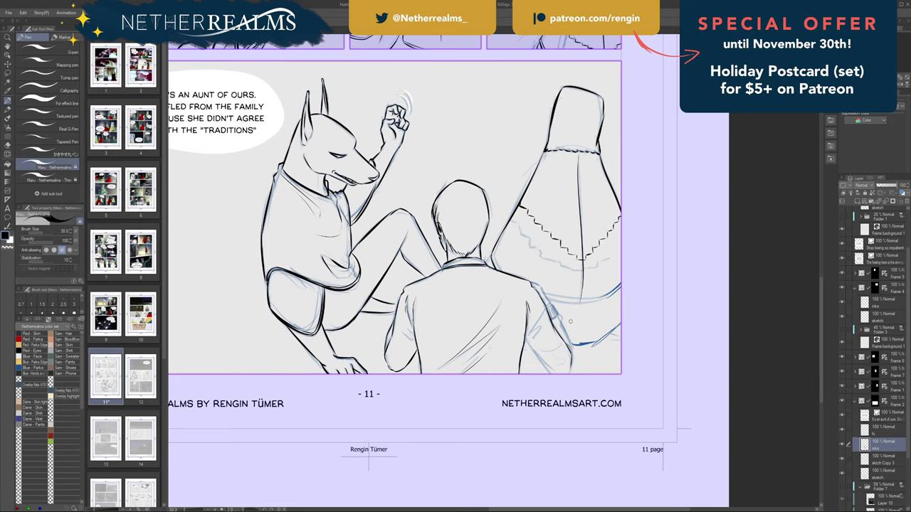
# Ink the seated man's right sleeve with its folds and the band around the upper arm.
pyautogui.moveTo(524, 340); pyautogui.dragTo(546, 372)
pyautogui.hotkey('ctrl', 'z')
pyautogui.hotkey('ctrl', 'z')
pyautogui.moveTo(524, 340); pyautogui.dragTo(551, 375)
pyautogui.moveTo(540, 309)
pyautogui.mouseDown()
pyautogui.moveTo(531, 340)
pyautogui.moveTo(572, 357)
pyautogui.mouseUp()
pyautogui.hotkey('ctrl', 'z')
pyautogui.moveTo(558, 314); pyautogui.dragTo(574, 373)
pyautogui.hotkey('ctrl', 'z')
pyautogui.moveTo(550, 300)
pyautogui.mouseDown()
pyautogui.moveTo(558, 315)
pyautogui.moveTo(552, 305)
pyautogui.mouseUp()
pyautogui.hotkey('ctrl', 'z')
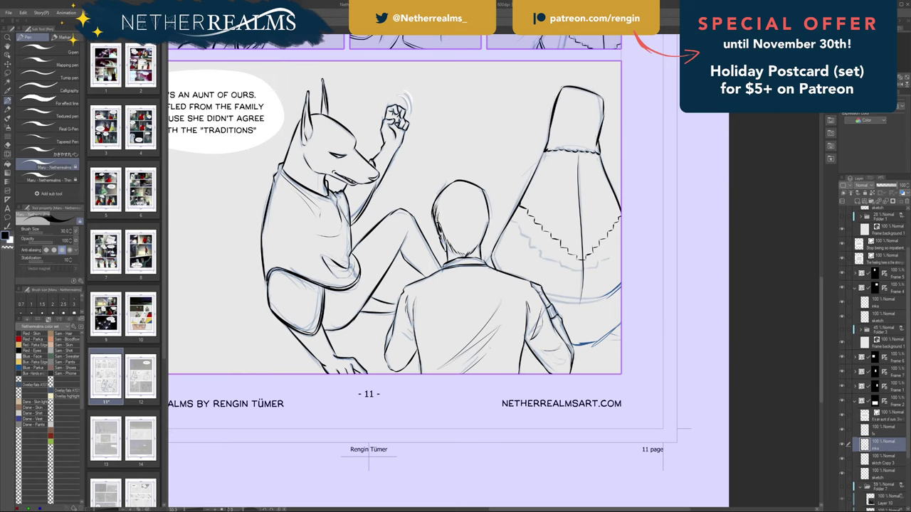
pyautogui.moveTo(541, 293); pyautogui.dragTo(531, 286)
# Ink the robe's remaining lower left edge and its curved bottom hem beside the seated man.
pyautogui.moveTo(491, 256); pyautogui.dragTo(499, 269)
pyautogui.moveTo(491, 194); pyautogui.dragTo(571, 238)
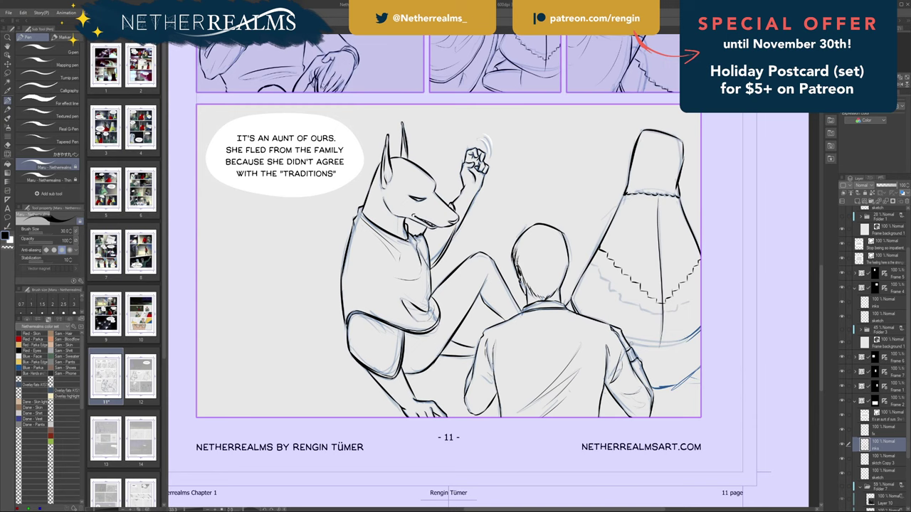
pyautogui.moveTo(629, 348); pyautogui.dragTo(700, 332)
pyautogui.moveTo(700, 367); pyautogui.dragTo(652, 388)
pyautogui.moveTo(696, 338); pyautogui.dragTo(687, 363)
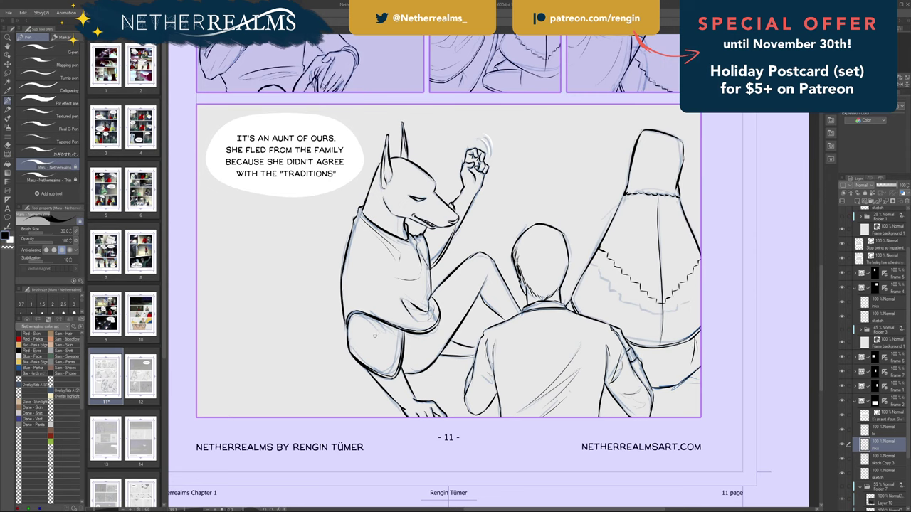
# Review the whole inked page 11, open page 12 and bring its top panel into view.
pyautogui.scroll(-3, 335, 379)
pyautogui.moveTo(397, 285); pyautogui.dragTo(496, 346)
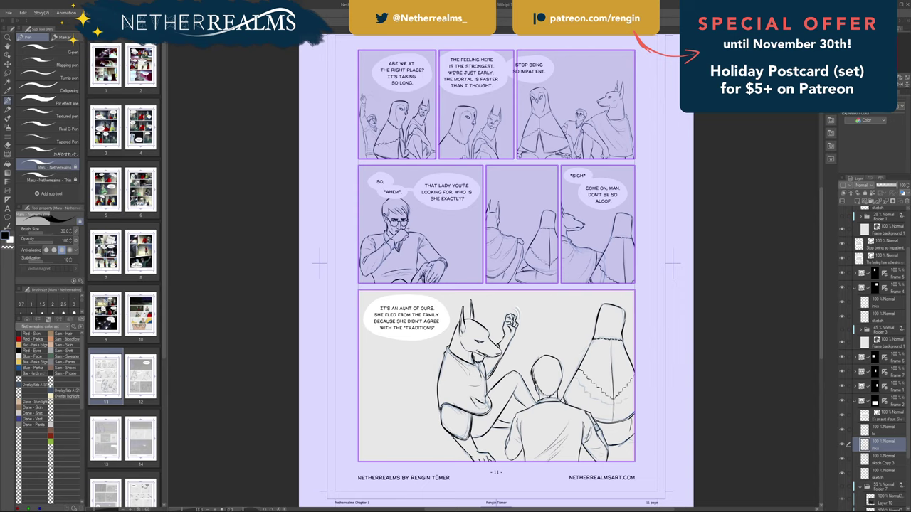
pyautogui.doubleClick(140, 387)
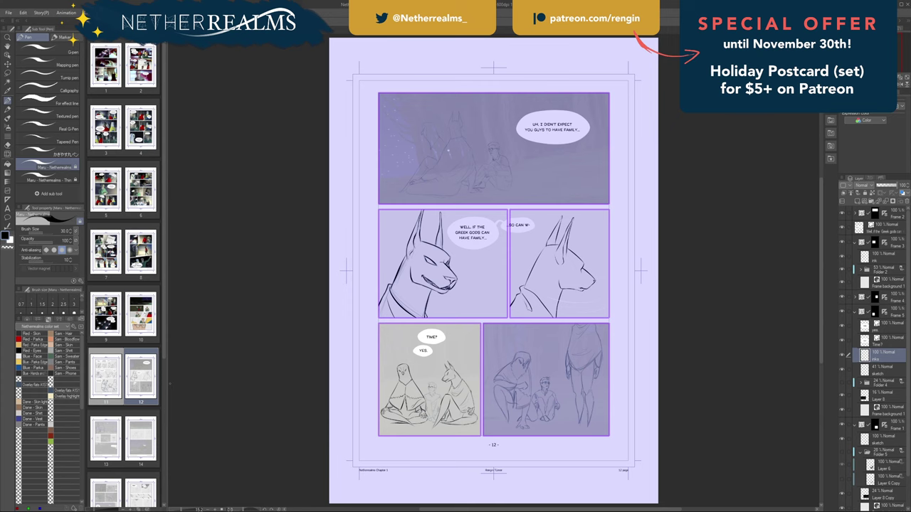
pyautogui.moveTo(410, 171); pyautogui.dragTo(422, 326)
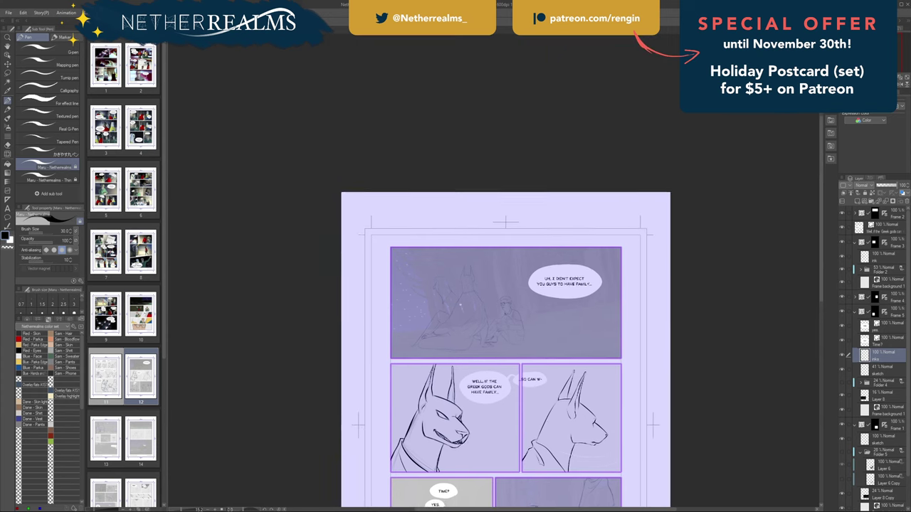
pyautogui.scroll(3, 422, 327)
pyautogui.moveTo(486, 293); pyautogui.dragTo(428, 265)
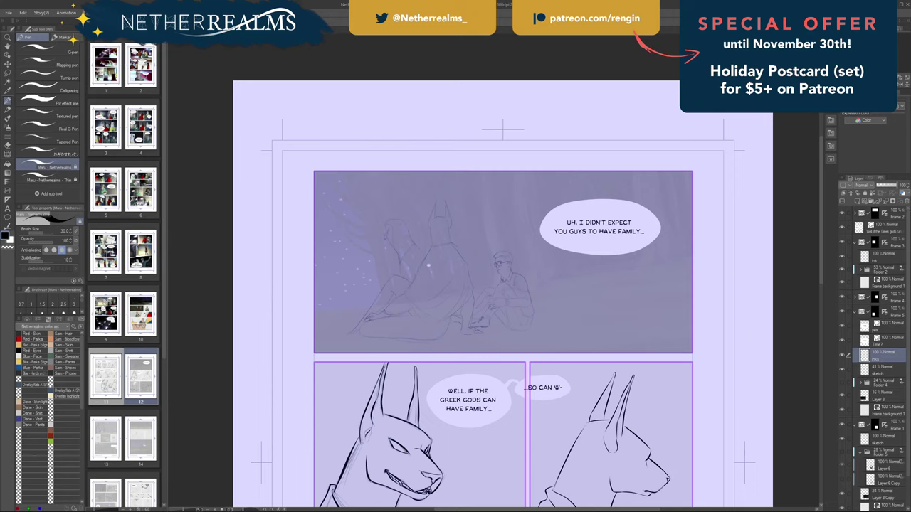
# Collapse the Frame 5 folder and add a layer named inks above Frame 1's sketch layer.
pyautogui.click(857, 374)
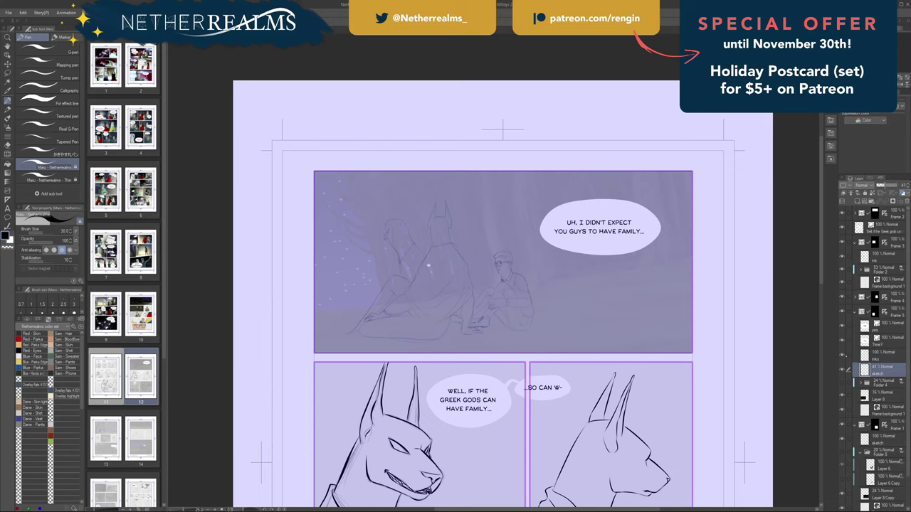
pyautogui.click(855, 312)
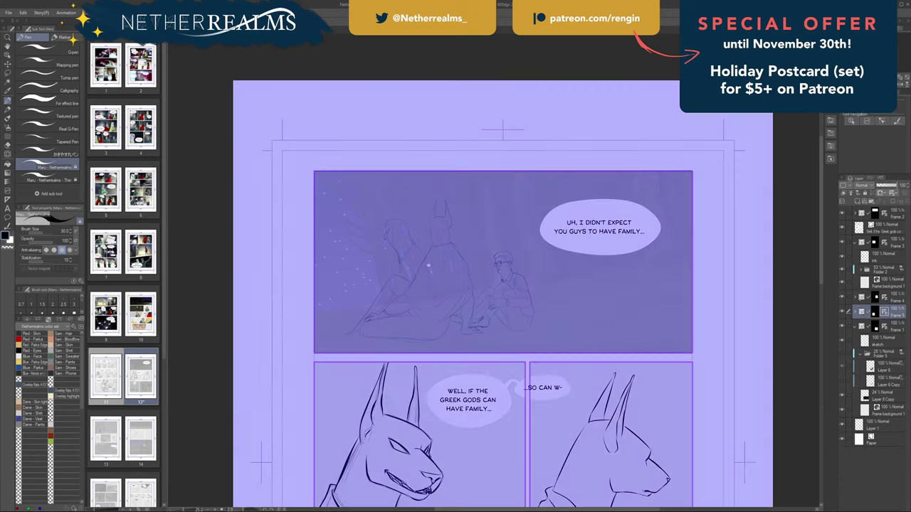
pyautogui.click(879, 340)
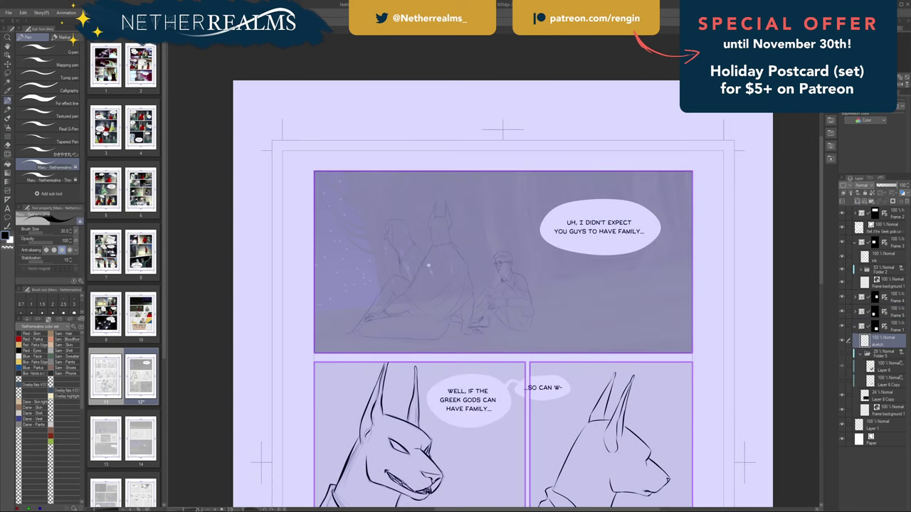
pyautogui.click(857, 201)
pyautogui.doubleClick(881, 343)
pyautogui.write('inks')
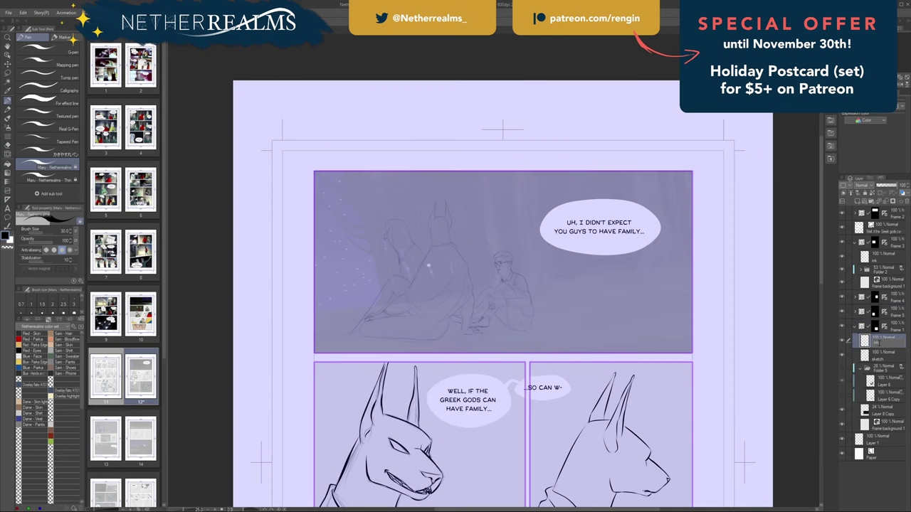
pyautogui.press('Return')
# Switch to the Maru - Netherrealms - Thin pen, select Frame 3's ink layer and save the page.
pyautogui.click(48, 178)
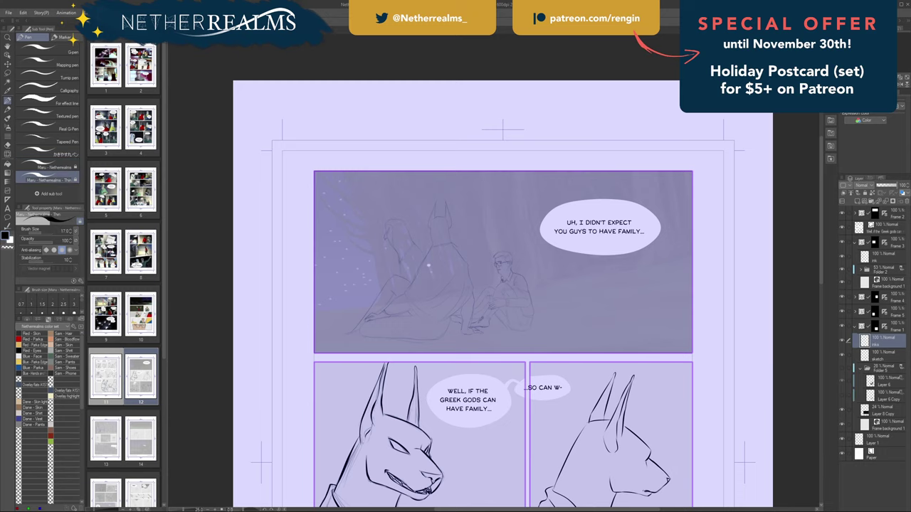
pyautogui.moveTo(404, 260); pyautogui.dragTo(450, 290)
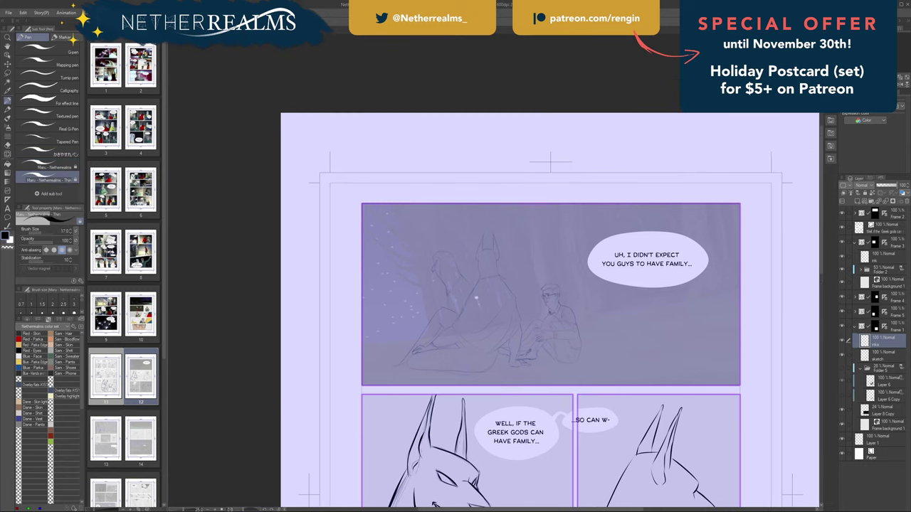
pyautogui.scroll(2, 450, 290)
pyautogui.scroll(1, 436, 313)
pyautogui.scroll(2, 631, 186)
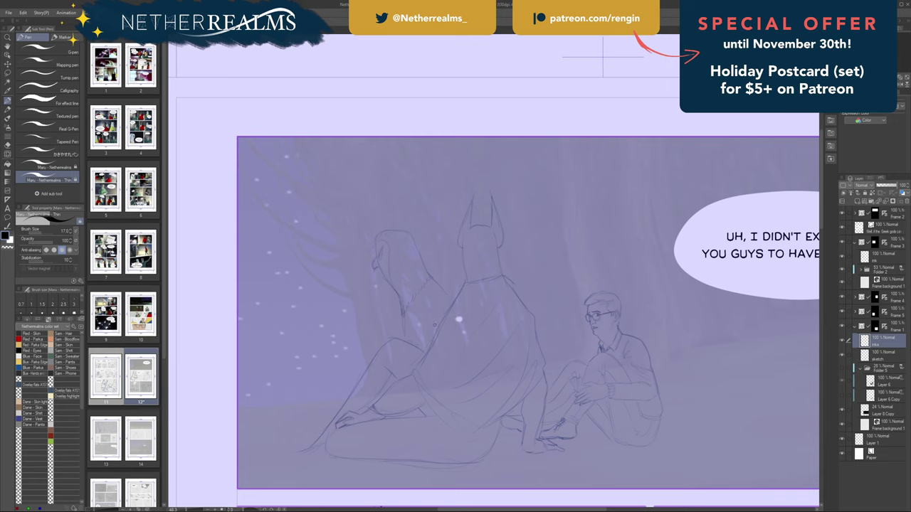
pyautogui.hotkey('ctrl', 'a')
pyautogui.click(880, 257)
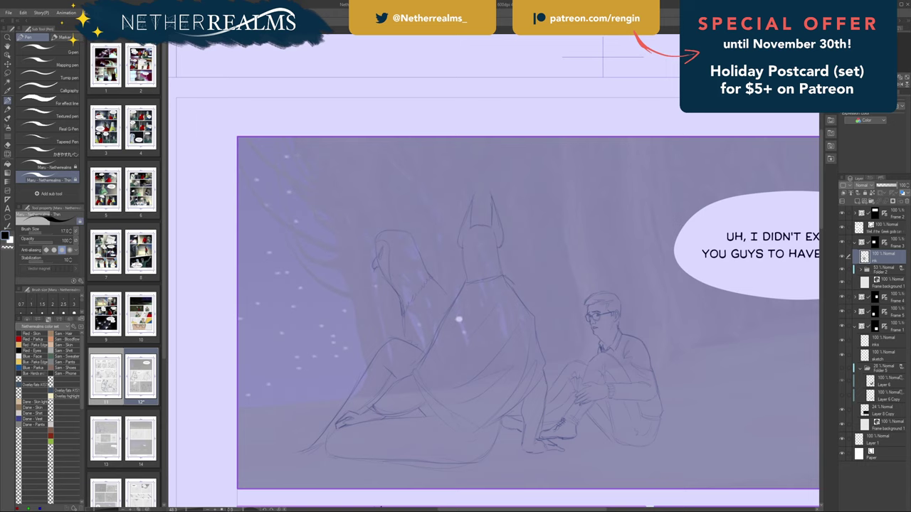
pyautogui.hotkey('ctrl', 's')
# Expand the Frame 2 folder and add a new layer above its sketch Copy layer.
pyautogui.moveTo(459, 319); pyautogui.dragTo(497, 313)
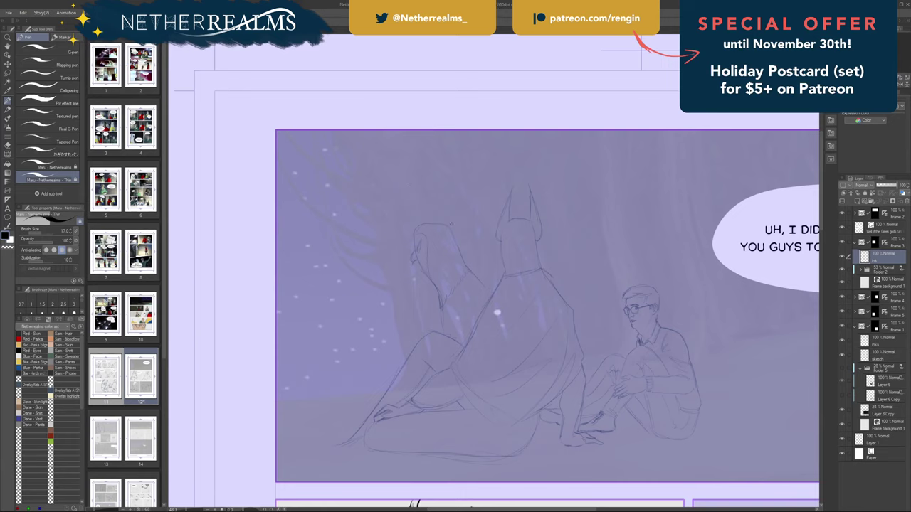
pyautogui.click(882, 227)
pyautogui.click(854, 213)
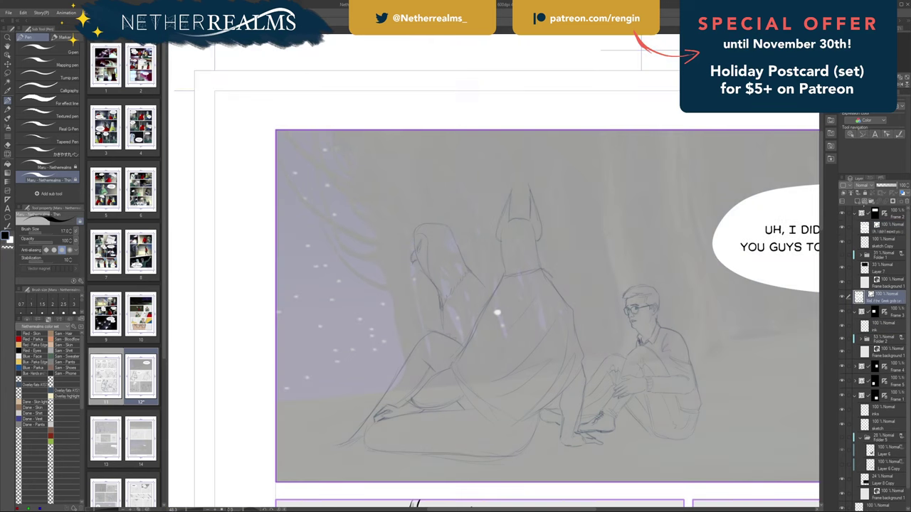
pyautogui.click(882, 243)
pyautogui.click(857, 201)
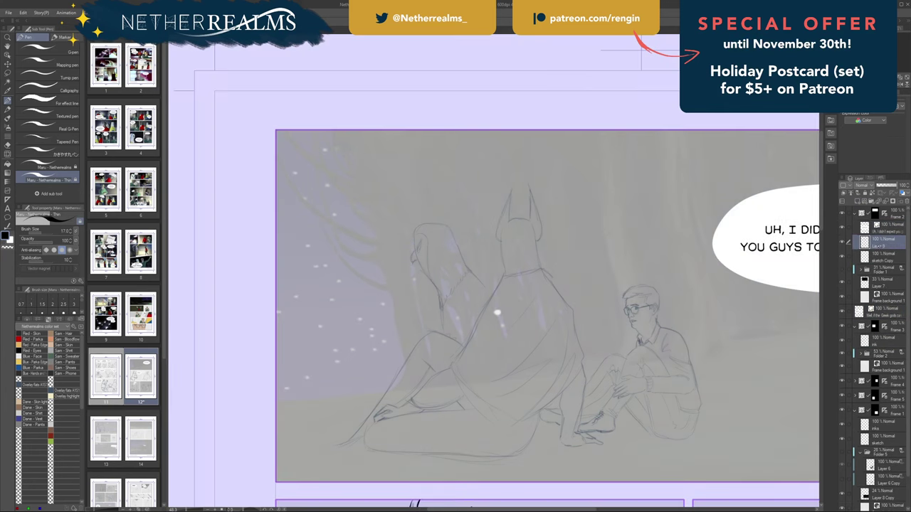
# Name the new layer inks and ink the crown, back of the head and face profile of the panel's leftmost figure.
pyautogui.doubleClick(880, 245)
pyautogui.moveTo(446, 227); pyautogui.dragTo(412, 229)
pyautogui.hotkey('ctrl', 'z')
pyautogui.moveTo(413, 230)
pyautogui.mouseDown()
pyautogui.moveTo(456, 255)
pyautogui.moveTo(454, 245)
pyautogui.moveTo(469, 267)
pyautogui.mouseUp()
pyautogui.hotkey('ctrl', 'z')
pyautogui.moveTo(413, 230); pyautogui.dragTo(411, 263)
pyautogui.hotkey('ctrl', 'z')
pyautogui.hotkey('ctrl', 'z')
pyautogui.hotkey('ctrl', 'z')
pyautogui.hotkey('ctrl', 'z')
pyautogui.hotkey('ctrl', 'z')
pyautogui.hotkey('ctrl', 'z')
pyautogui.moveTo(413, 263); pyautogui.dragTo(419, 263)
pyautogui.hotkey('ctrl', 'z')
# Set the eraser size to 8 for cleaning up the head lines, and return to the thin pen.
pyautogui.press('e')
pyautogui.press('[')
pyautogui.press('[')
pyautogui.press('[')
pyautogui.press('[')
pyautogui.press('[')
pyautogui.press('[')
pyautogui.press('[')
pyautogui.press('[')
pyautogui.press('[')
pyautogui.press('[')
pyautogui.press('[')
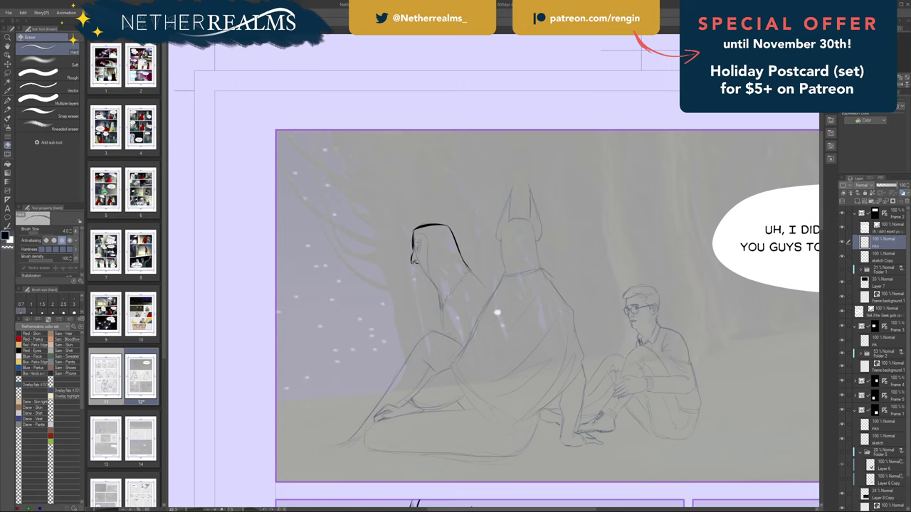
pyautogui.press(']')
pyautogui.press(']')
pyautogui.press(']')
pyautogui.press(']')
pyautogui.press('p')
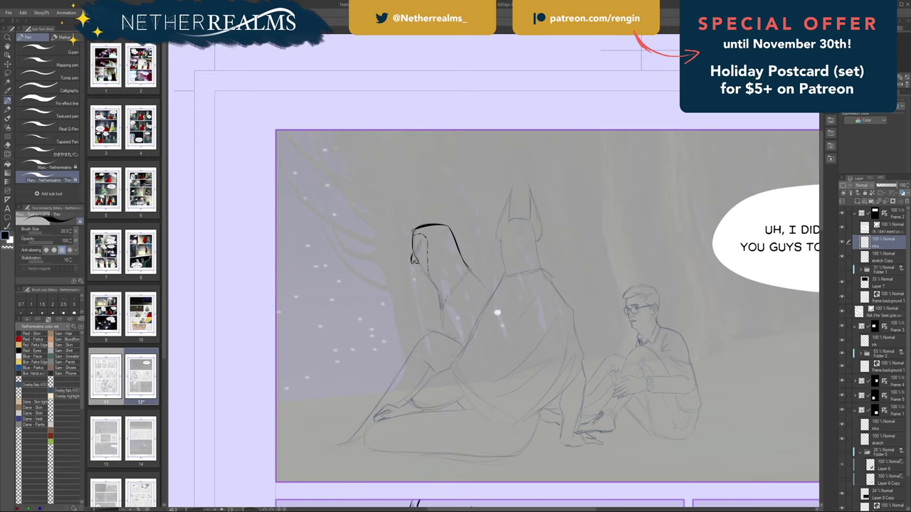
# Ink the leftmost figure's face edge, beak, throat and the jagged feather edge along the neck.
pyautogui.moveTo(414, 229); pyautogui.dragTo(413, 253)
pyautogui.moveTo(410, 259); pyautogui.dragTo(435, 286)
pyautogui.hotkey('ctrl', 'z')
pyautogui.moveTo(437, 292); pyautogui.dragTo(441, 307)
pyautogui.hotkey('ctrl', 'z')
pyautogui.moveTo(445, 292)
pyautogui.mouseDown()
pyautogui.moveTo(448, 301)
pyautogui.moveTo(465, 276)
pyautogui.mouseUp()
pyautogui.hotkey('ctrl', 'z')
pyautogui.hotkey('ctrl', 'z')
# Ink the leftmost figure's shoulder line, eye and the chest line below the feathers.
pyautogui.moveTo(468, 270); pyautogui.dragTo(491, 293)
pyautogui.hotkey('ctrl', 'z')
pyautogui.hotkey('ctrl', 'z')
pyautogui.moveTo(420, 241); pyautogui.dragTo(417, 255)
pyautogui.hotkey('ctrl', 'z')
pyautogui.hotkey('ctrl', 'z')
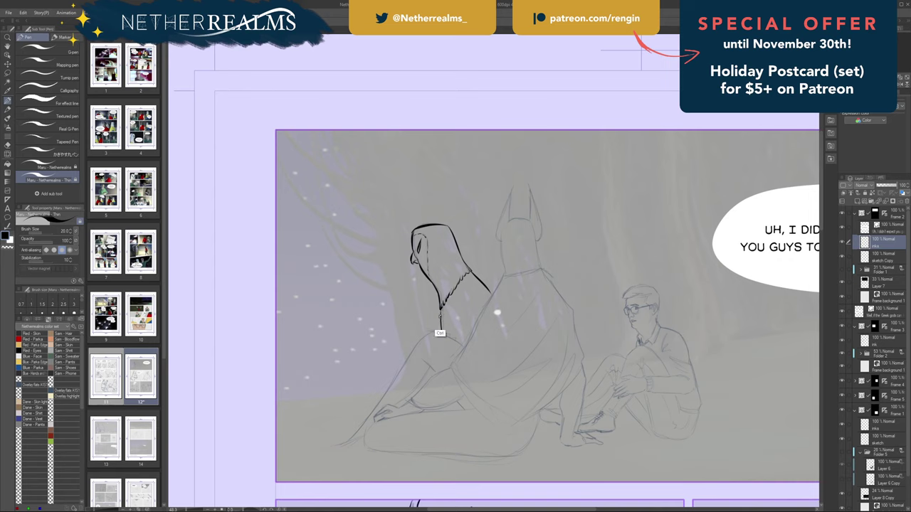
pyautogui.moveTo(442, 309); pyautogui.dragTo(441, 333)
# Ink the inner edge of the middle figure's left pointed ear.
pyautogui.moveTo(457, 264); pyautogui.dragTo(402, 292)
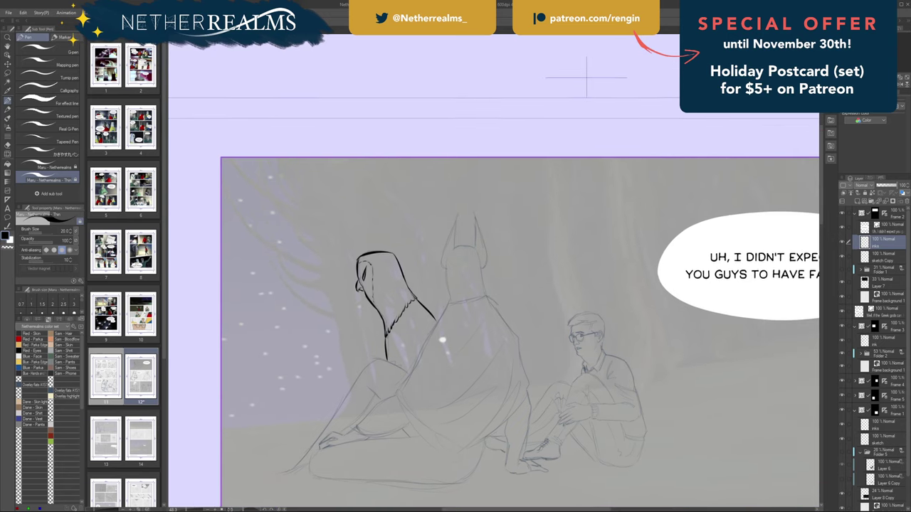
pyautogui.moveTo(453, 247)
pyautogui.mouseDown()
pyautogui.moveTo(457, 216)
pyautogui.moveTo(445, 250)
pyautogui.mouseUp()
pyautogui.hotkey('ctrl', 'z')
pyautogui.hotkey('ctrl', 'z')
pyautogui.hotkey('ctrl', 'z')
pyautogui.hotkey('ctrl', 'z')
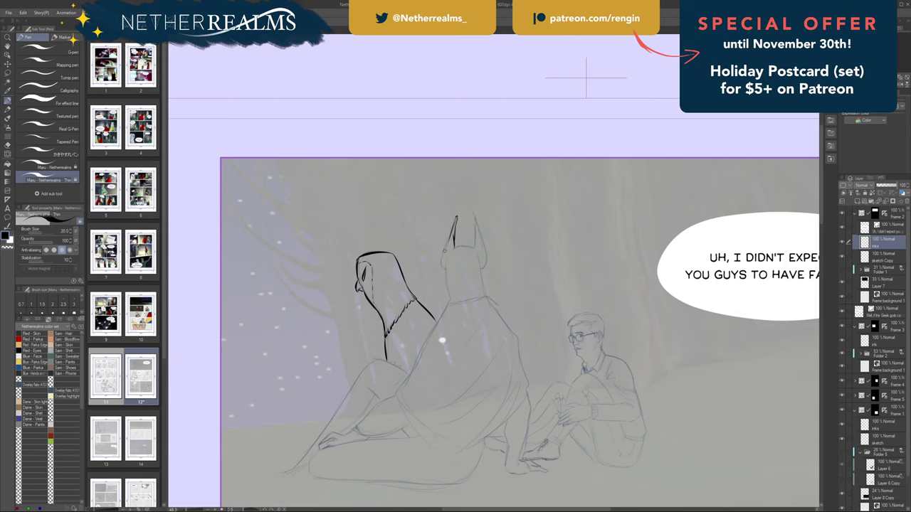
pyautogui.hotkey('ctrl', 'z')
# Ink the outer edge of the middle figure's left ear down to the head, with the eraser available for touch-ups.
pyautogui.moveTo(457, 216); pyautogui.dragTo(442, 262)
pyautogui.hotkey('ctrl', 'z')
pyautogui.moveTo(451, 232); pyautogui.dragTo(441, 267)
pyautogui.hotkey('ctrl', 'z')
pyautogui.moveTo(453, 228); pyautogui.dragTo(443, 261)
pyautogui.hotkey('ctrl', 'z')
pyautogui.hotkey('ctrl', 'z')
pyautogui.moveTo(453, 228); pyautogui.dragTo(447, 242)
pyautogui.press('e')
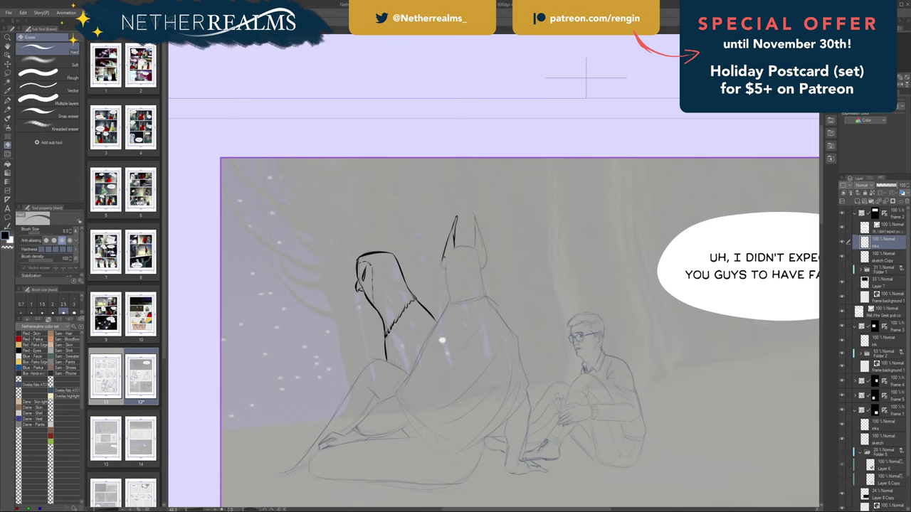
pyautogui.press('p')
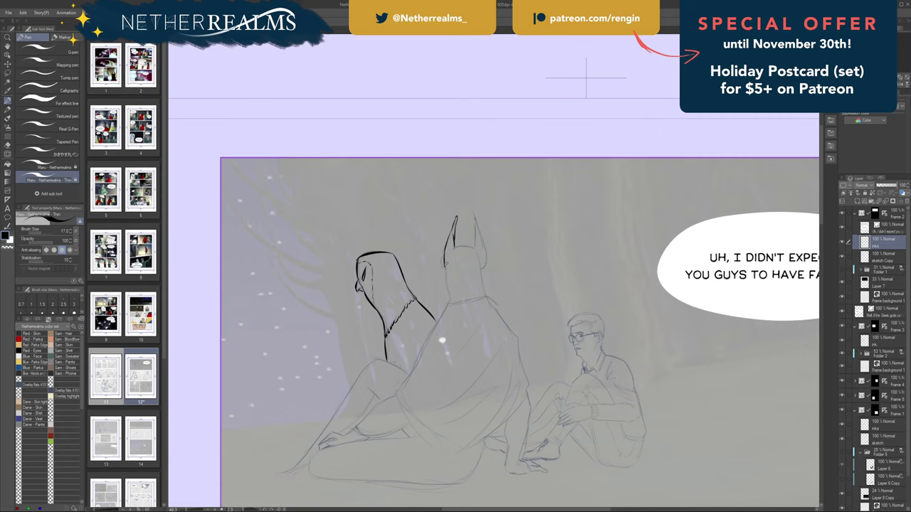
# Ink the left side of the middle figure's head and neck down to the cloak.
pyautogui.moveTo(446, 264); pyautogui.dragTo(447, 292)
pyautogui.hotkey('ctrl', 'z')
pyautogui.moveTo(446, 259); pyautogui.dragTo(448, 296)
pyautogui.hotkey('ctrl', 'z')
pyautogui.moveTo(446, 260); pyautogui.dragTo(448, 296)
pyautogui.hotkey('ctrl', 'z')
pyautogui.moveTo(445, 258); pyautogui.dragTo(449, 302)
# Ink the top of the middle figure's head, its right ear and the right side of its neck.
pyautogui.moveTo(466, 171)
pyautogui.mouseDown()
pyautogui.moveTo(420, 177)
pyautogui.moveTo(437, 160)
pyautogui.moveTo(431, 165)
pyautogui.mouseUp()
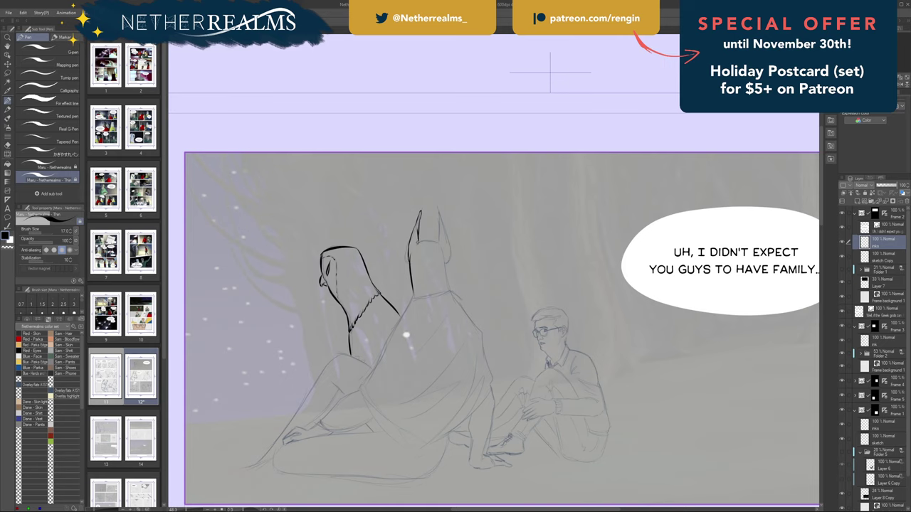
pyautogui.moveTo(413, 245); pyautogui.dragTo(439, 243)
pyautogui.moveTo(439, 244)
pyautogui.mouseDown()
pyautogui.moveTo(441, 221)
pyautogui.moveTo(448, 247)
pyautogui.mouseUp()
pyautogui.hotkey('ctrl', 'z')
pyautogui.hotkey('ctrl', 'z')
pyautogui.moveTo(441, 214); pyautogui.dragTo(447, 256)
pyautogui.hotkey('ctrl', 'z')
pyautogui.moveTo(440, 215); pyautogui.dragTo(449, 282)
pyautogui.hotkey('ctrl', 'z')
pyautogui.moveTo(444, 247); pyautogui.dragTo(449, 287)
# Ink the cloak's collar and left edge, and continue the line along its lower-left hem.
pyautogui.moveTo(445, 290)
pyautogui.mouseDown()
pyautogui.moveTo(455, 293)
pyautogui.moveTo(431, 290)
pyautogui.moveTo(409, 301)
pyautogui.moveTo(491, 266)
pyautogui.moveTo(491, 249)
pyautogui.moveTo(438, 326)
pyautogui.mouseUp()
pyautogui.hotkey('ctrl', 'z')
pyautogui.hotkey('ctrl', 'z')
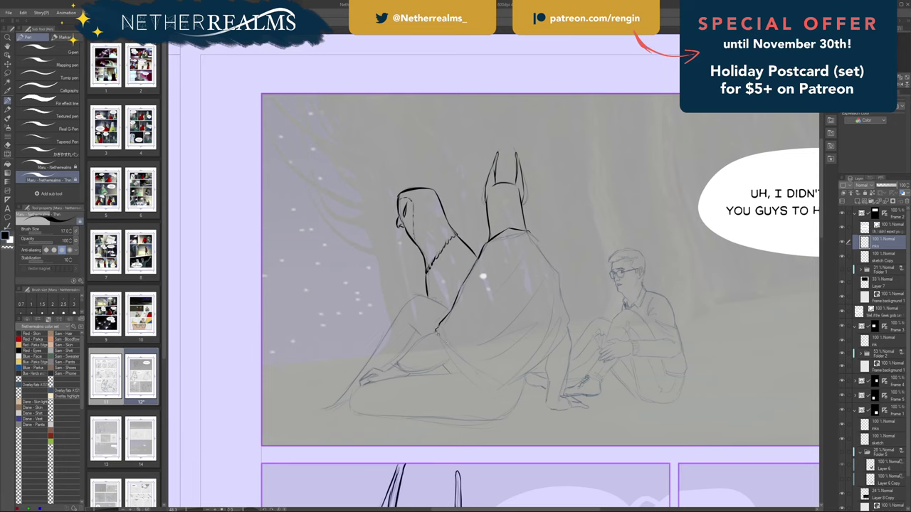
pyautogui.moveTo(437, 331); pyautogui.dragTo(485, 379)
pyautogui.hotkey('ctrl', 'z')
pyautogui.moveTo(466, 319); pyautogui.dragTo(376, 317)
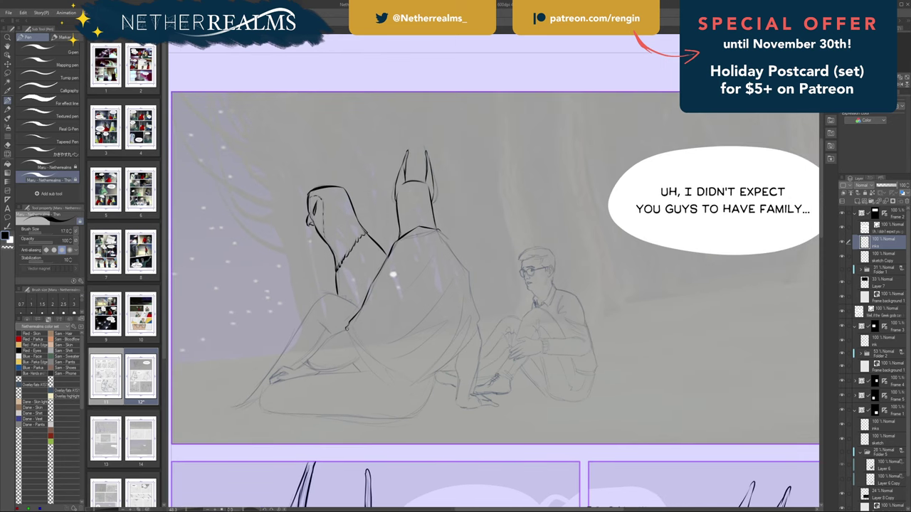
pyautogui.moveTo(347, 328)
pyautogui.mouseDown()
pyautogui.moveTo(373, 357)
pyautogui.moveTo(409, 372)
pyautogui.mouseUp()
# Ink the cloak's right shoulder and side, and close the outline along its lower-right hem.
pyautogui.moveTo(442, 236); pyautogui.dragTo(461, 266)
pyautogui.hotkey('ctrl', 'z')
pyautogui.moveTo(442, 236); pyautogui.dragTo(462, 266)
pyautogui.moveTo(470, 283); pyautogui.dragTo(477, 329)
pyautogui.hotkey('ctrl', 'z')
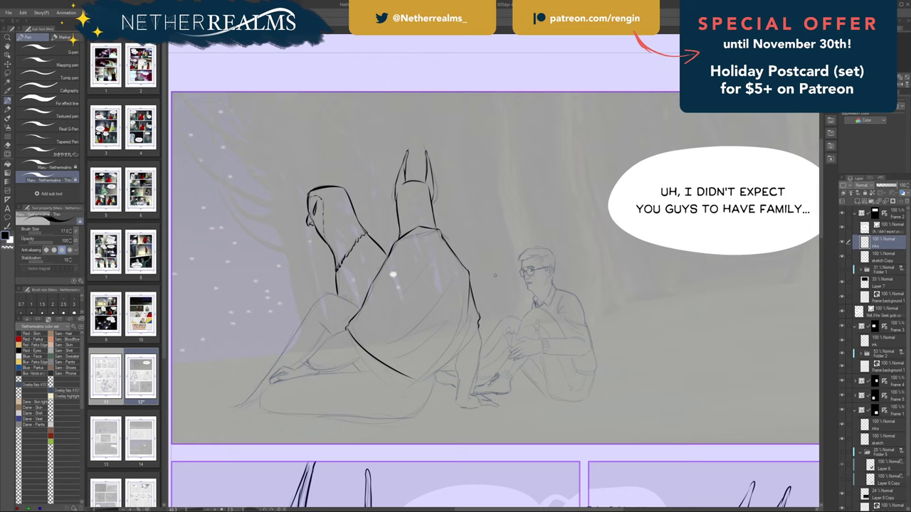
pyautogui.moveTo(495, 276)
pyautogui.mouseDown()
pyautogui.moveTo(589, 225)
pyautogui.moveTo(625, 222)
pyautogui.mouseUp()
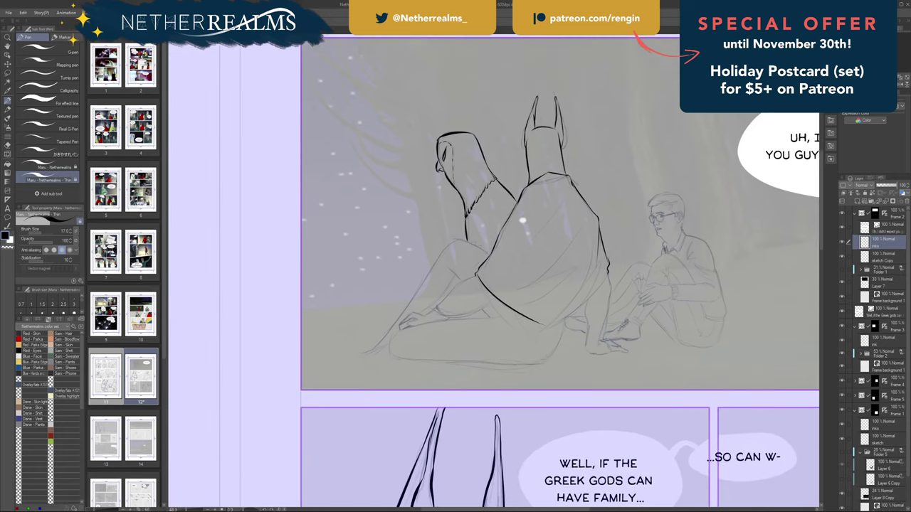
pyautogui.moveTo(609, 274); pyautogui.dragTo(555, 324)
# Ink the limb line extending left from the cloak, and draw the fabric folds across the middle figure's back.
pyautogui.moveTo(529, 221); pyautogui.dragTo(393, 234)
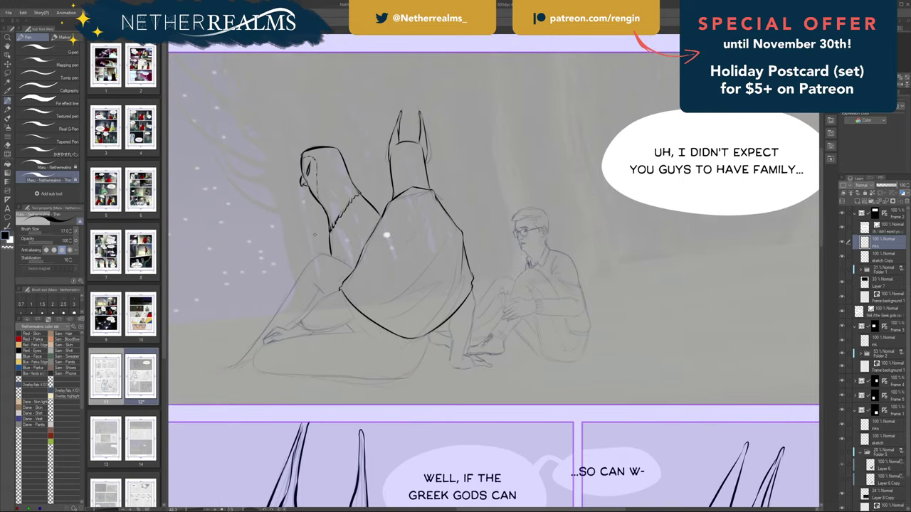
pyautogui.moveTo(314, 234); pyautogui.dragTo(463, 224)
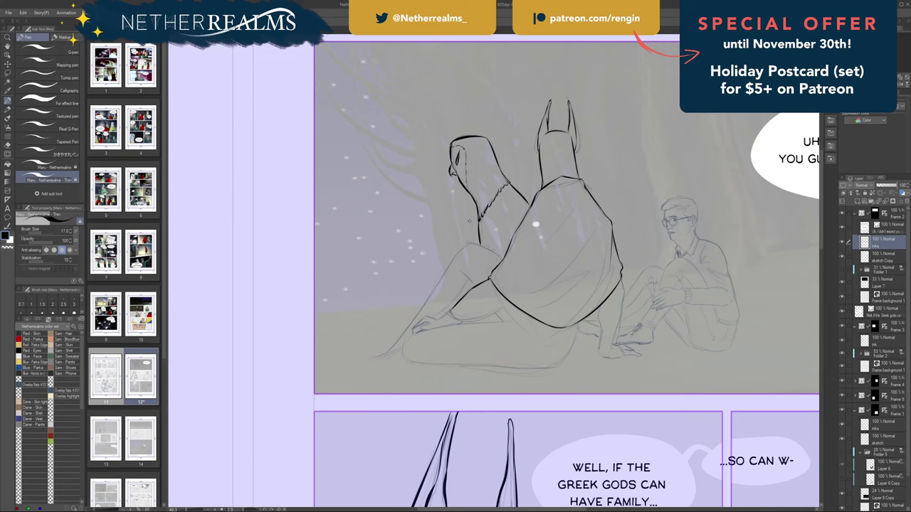
pyautogui.moveTo(469, 221); pyautogui.dragTo(404, 237)
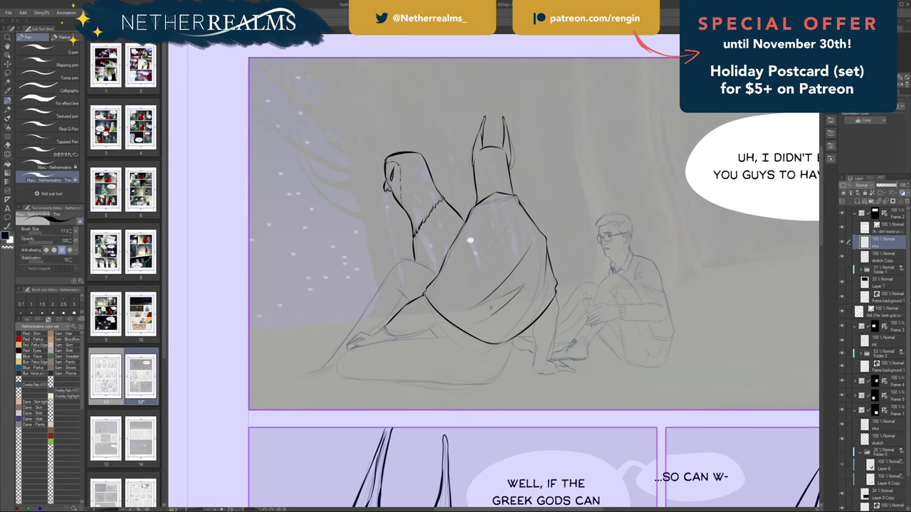
pyautogui.moveTo(543, 293)
pyautogui.mouseDown()
pyautogui.moveTo(516, 322)
pyautogui.moveTo(536, 309)
pyautogui.mouseUp()
pyautogui.moveTo(503, 231); pyautogui.dragTo(496, 241)
pyautogui.moveTo(507, 204); pyautogui.dragTo(490, 208)
pyautogui.moveTo(488, 210); pyautogui.dragTo(471, 224)
pyautogui.moveTo(447, 280); pyautogui.dragTo(468, 285)
pyautogui.moveTo(468, 286); pyautogui.dragTo(493, 276)
pyautogui.hotkey('ctrl', 'z')
# Ink the curved underside of the leftmost figure's limb beside the cloak, redoing strokes as needed.
pyautogui.moveTo(426, 348); pyautogui.dragTo(544, 329)
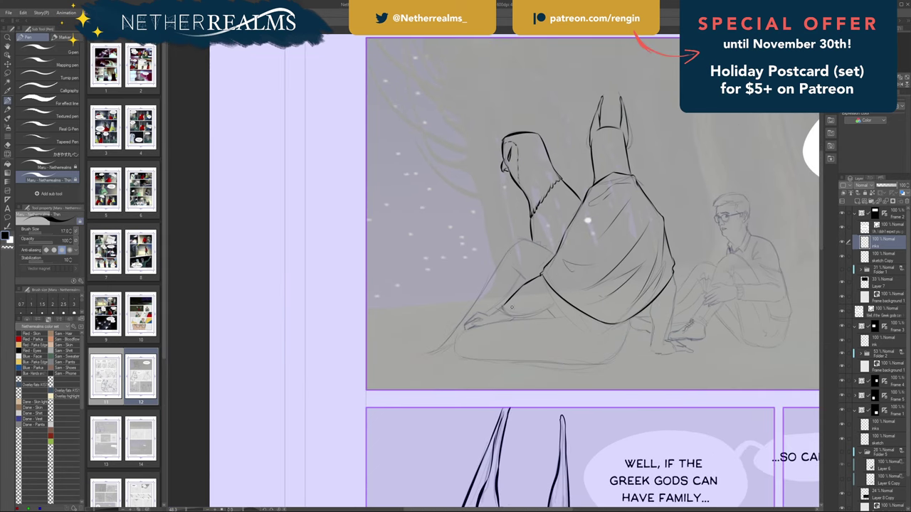
pyautogui.moveTo(501, 307)
pyautogui.mouseDown()
pyautogui.moveTo(525, 314)
pyautogui.moveTo(559, 303)
pyautogui.mouseUp()
pyautogui.moveTo(503, 306)
pyautogui.mouseDown()
pyautogui.moveTo(552, 308)
pyautogui.moveTo(524, 313)
pyautogui.moveTo(513, 311)
pyautogui.moveTo(559, 300)
pyautogui.moveTo(528, 313)
pyautogui.moveTo(506, 307)
pyautogui.mouseUp()
pyautogui.hotkey('ctrl', 'z')
pyautogui.hotkey('ctrl', 'z')
pyautogui.hotkey('ctrl', 'z')
pyautogui.hotkey('ctrl', 'z')
pyautogui.moveTo(588, 221); pyautogui.dragTo(510, 214)
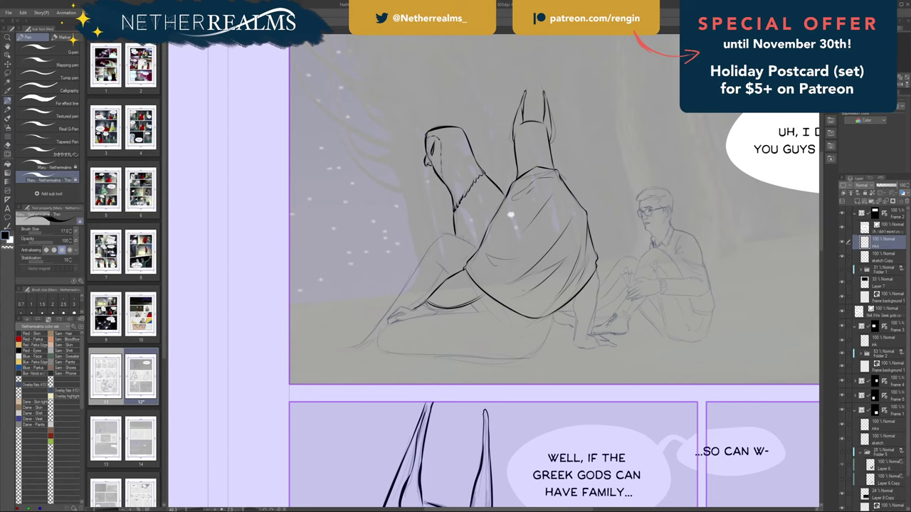
pyautogui.hotkey('ctrl', 'z')
pyautogui.moveTo(425, 303); pyautogui.dragTo(406, 315)
pyautogui.hotkey('ctrl', 'z')
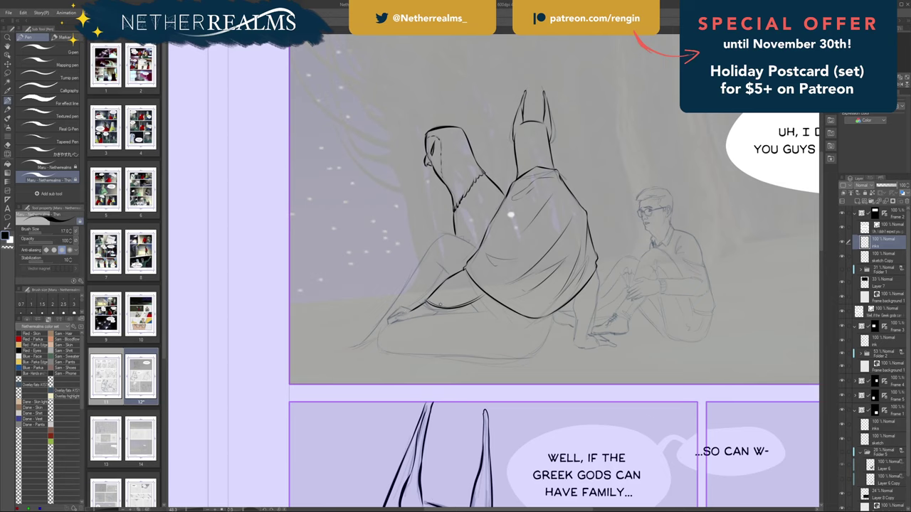